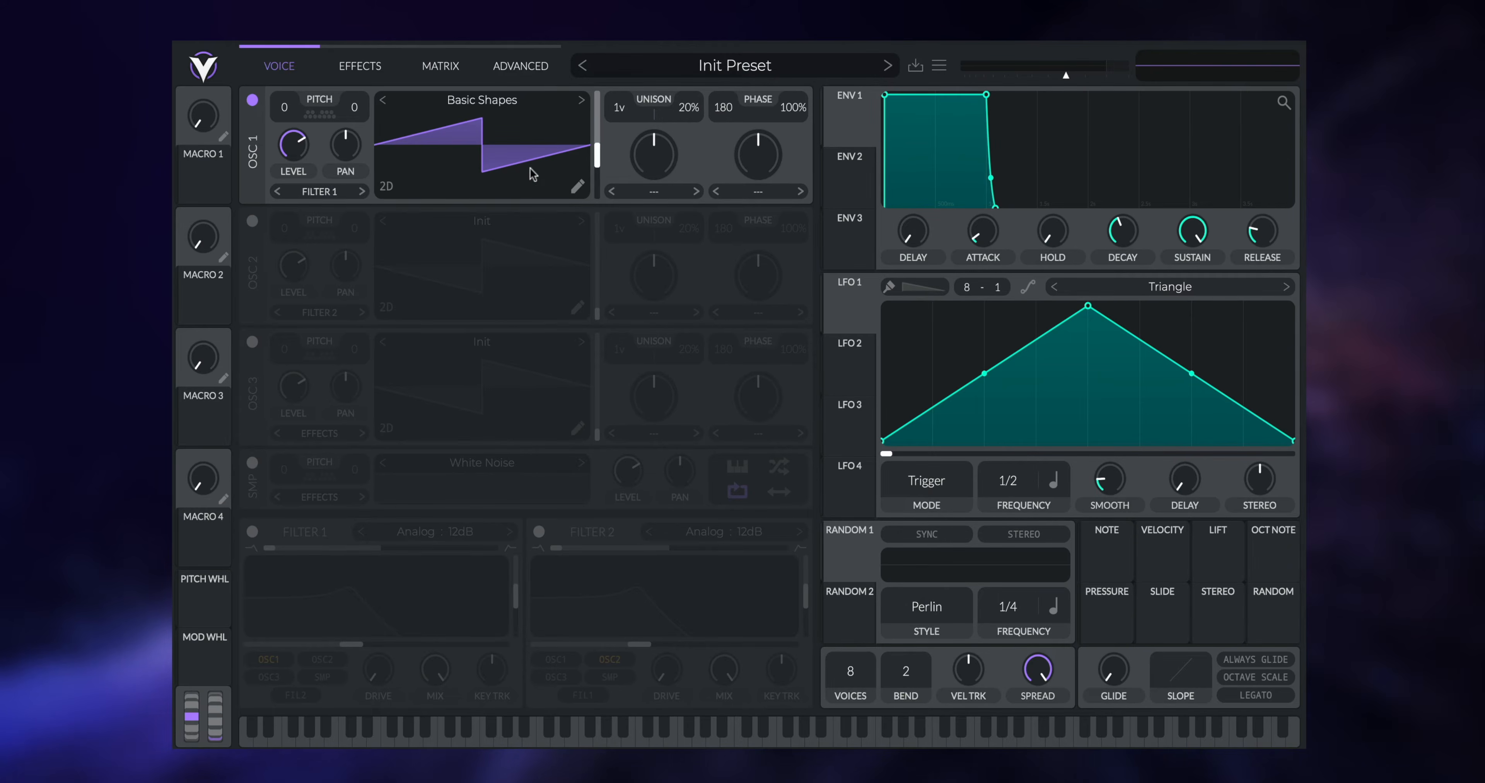
- Set oscillator 1's unison to 12 voices with 15% detune
scroll(619, 110, up, 11)
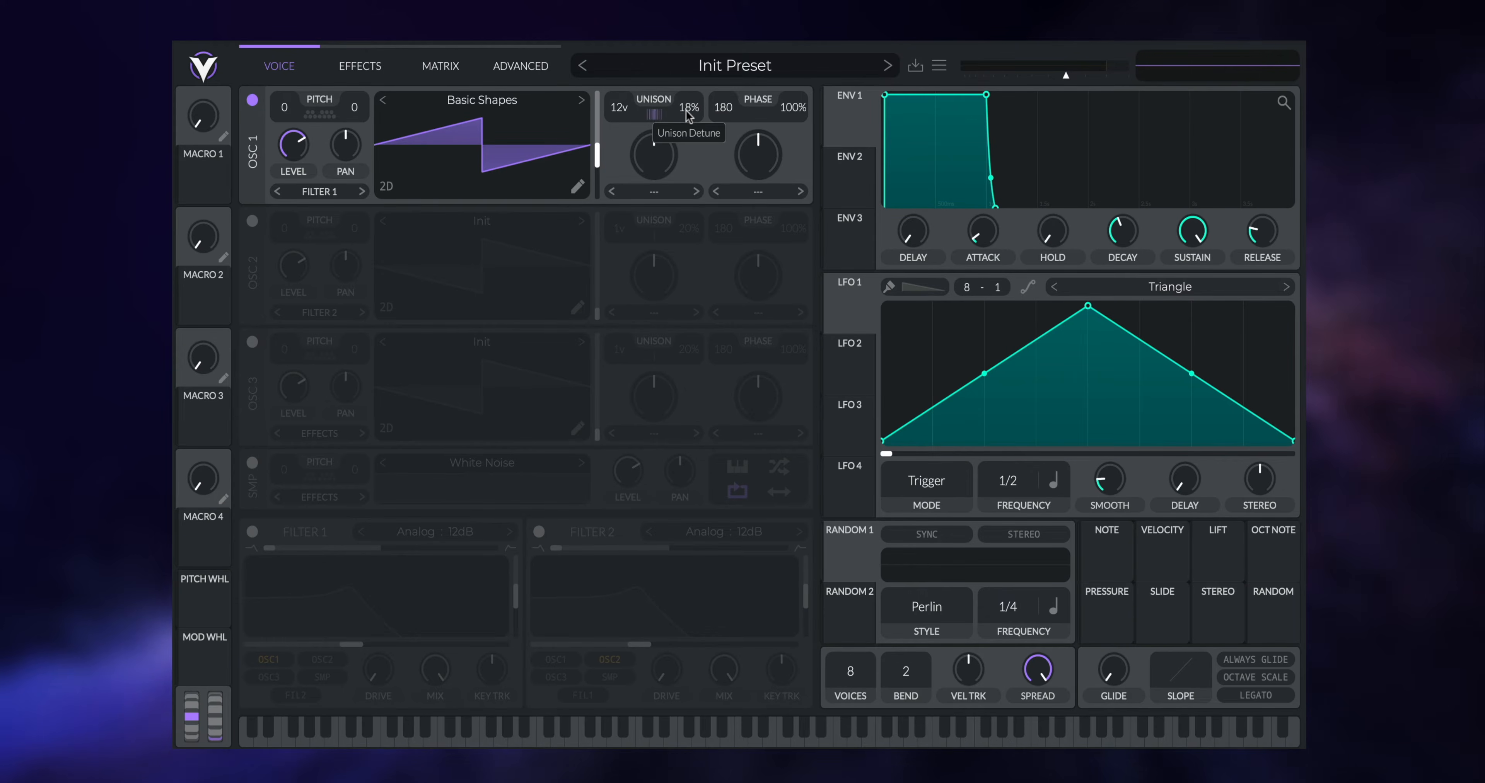
scroll(685, 110, down, 6)
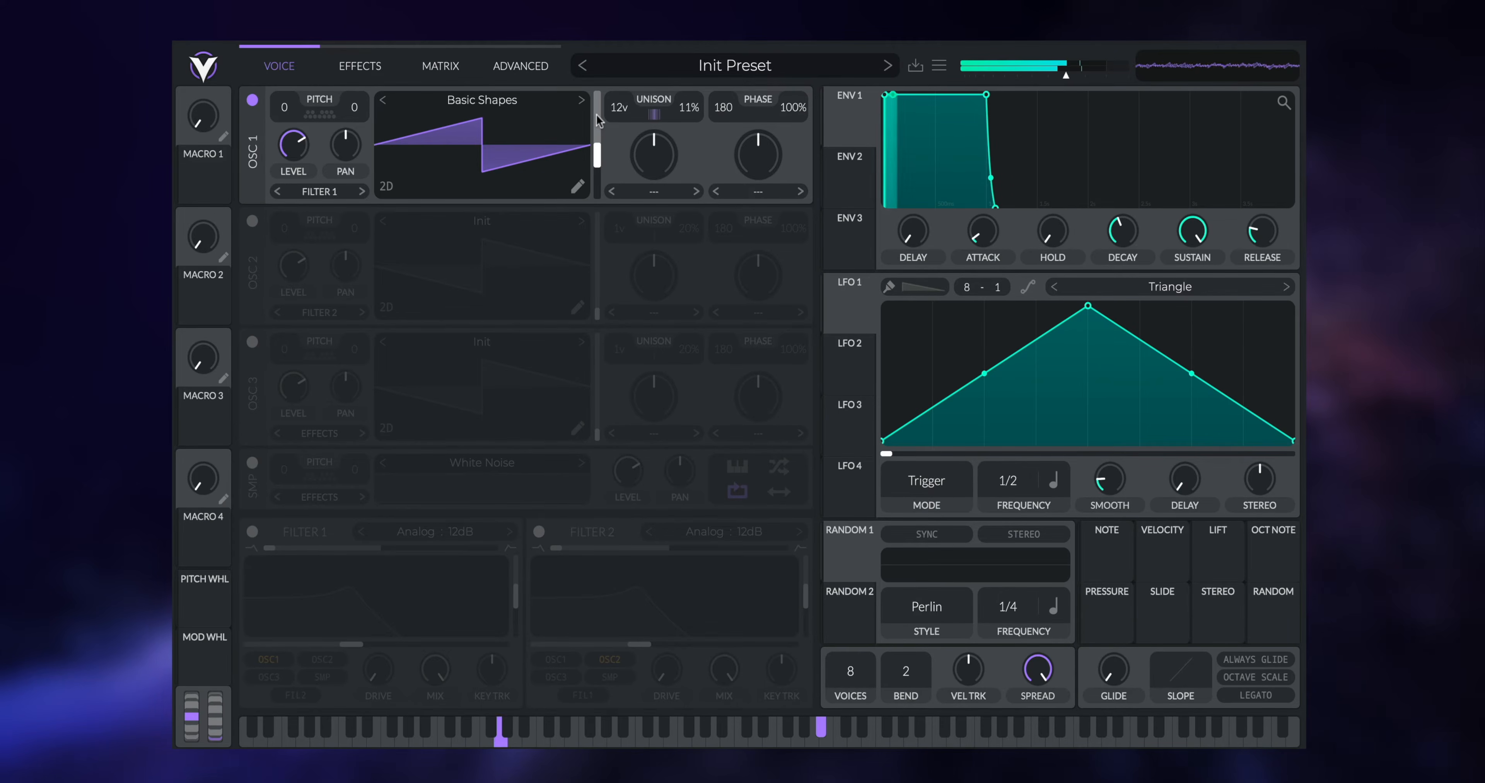
drag(615, 111, 631, 123)
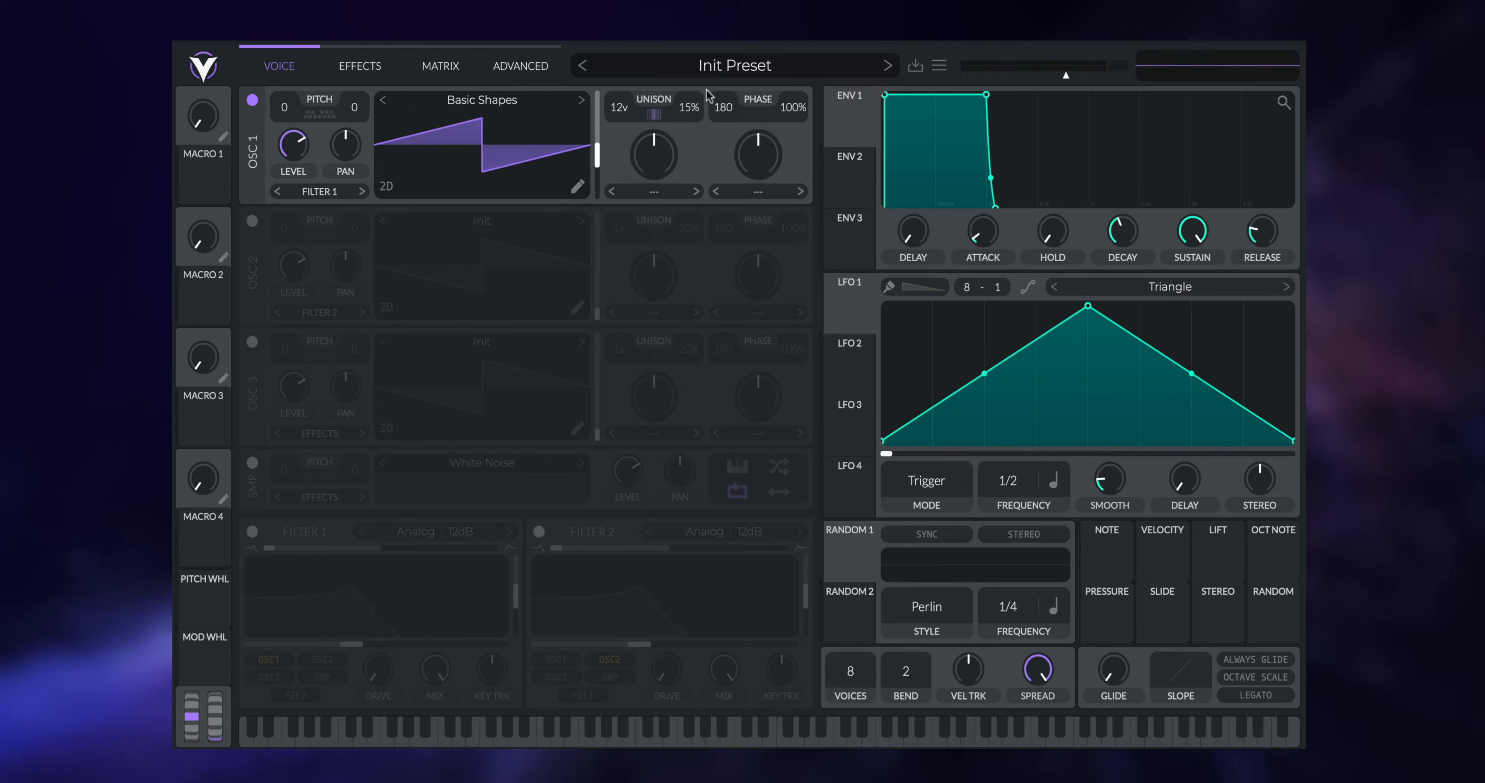
- Enable oscillator 2 with 10 unison voices and 13% detune, routed to Filter 1
click(251, 221)
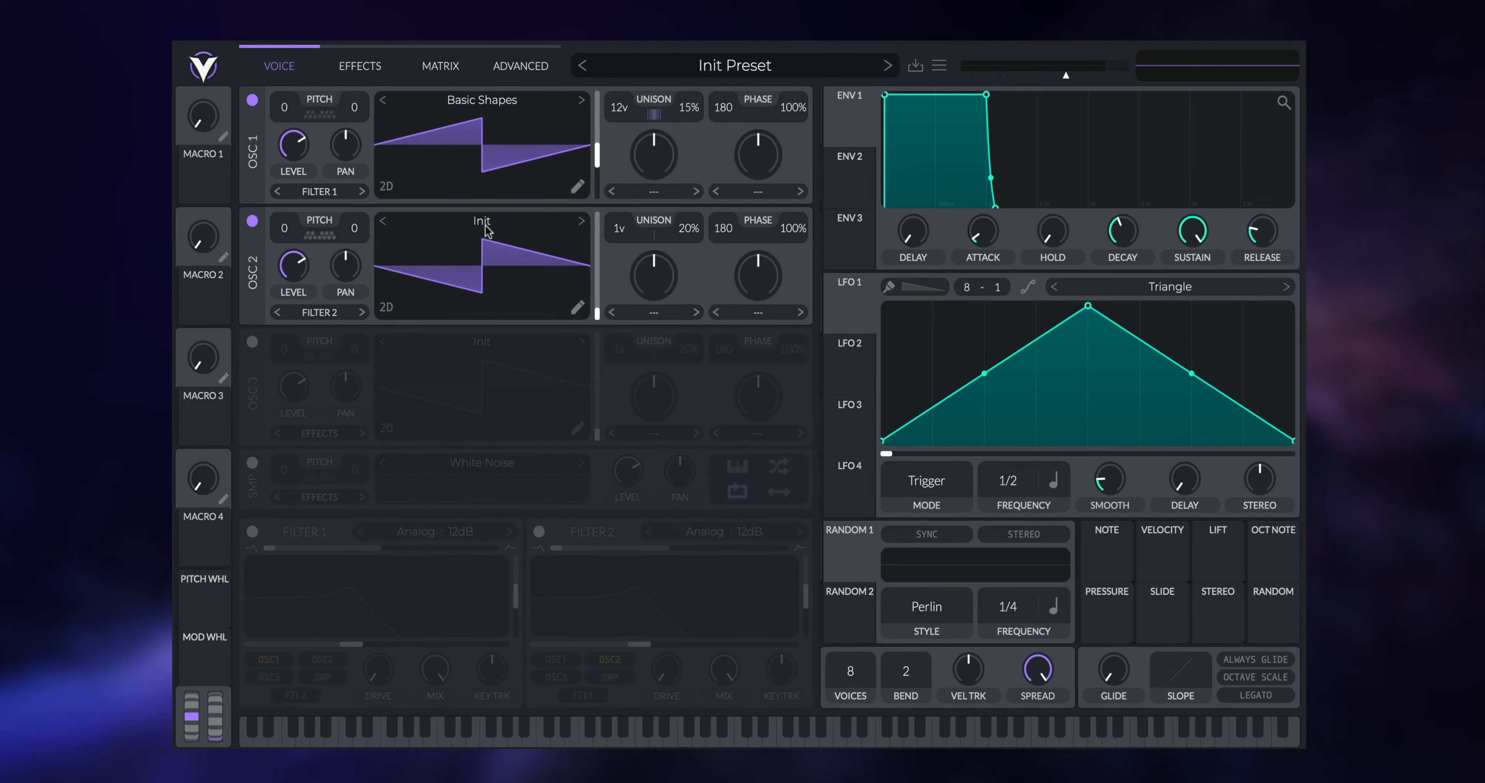
drag(634, 229, 637, 203)
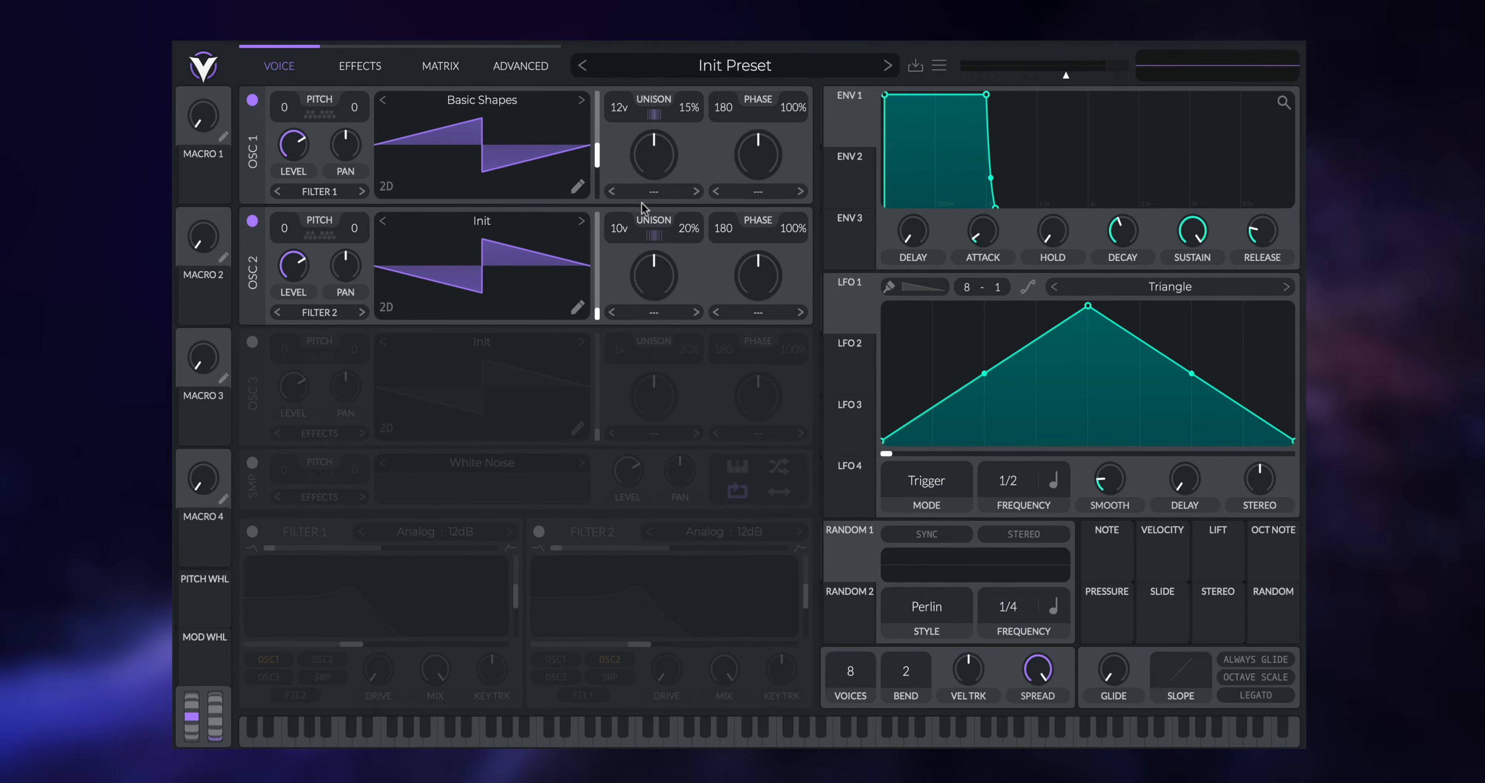
drag(686, 228, 684, 239)
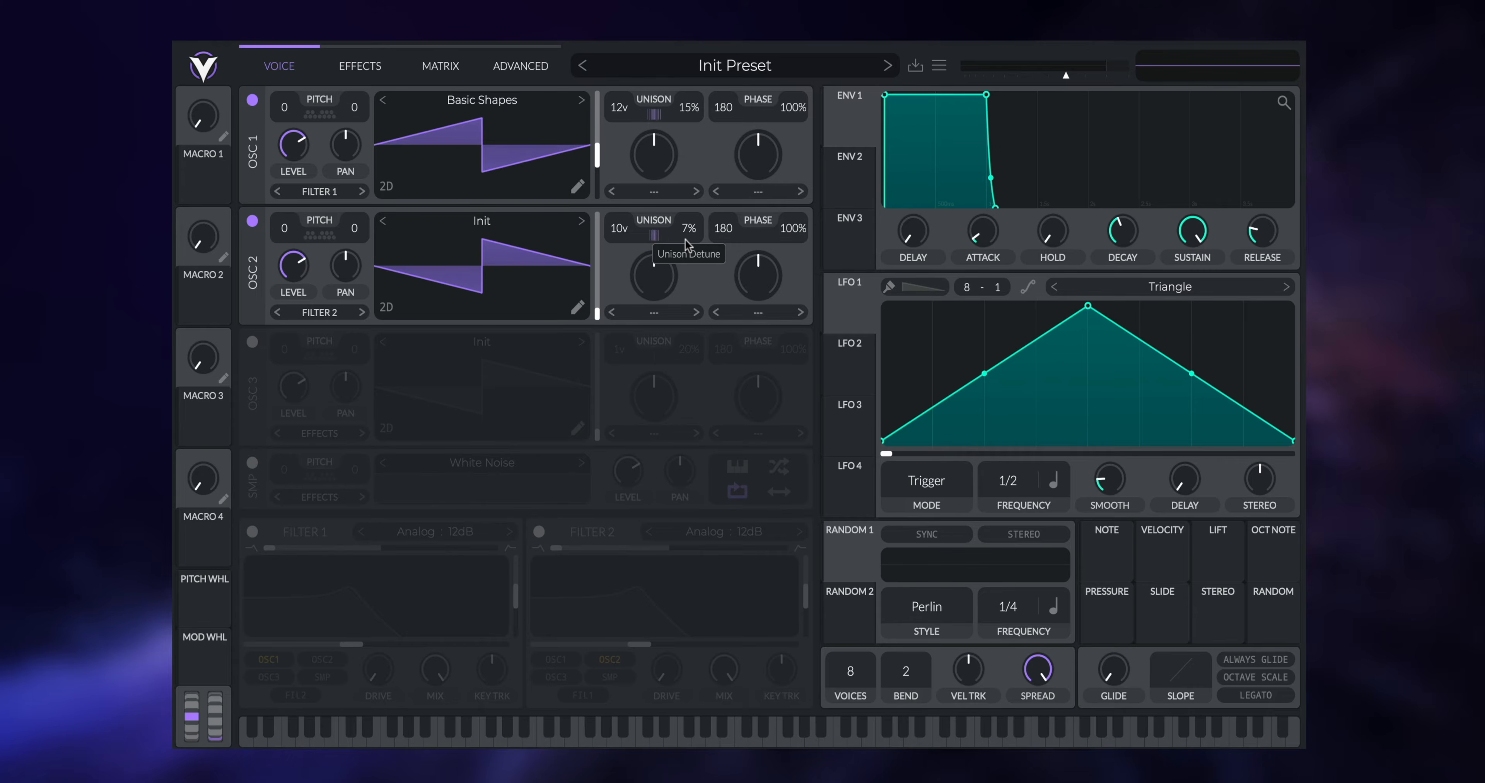
scroll(692, 237, down, 1)
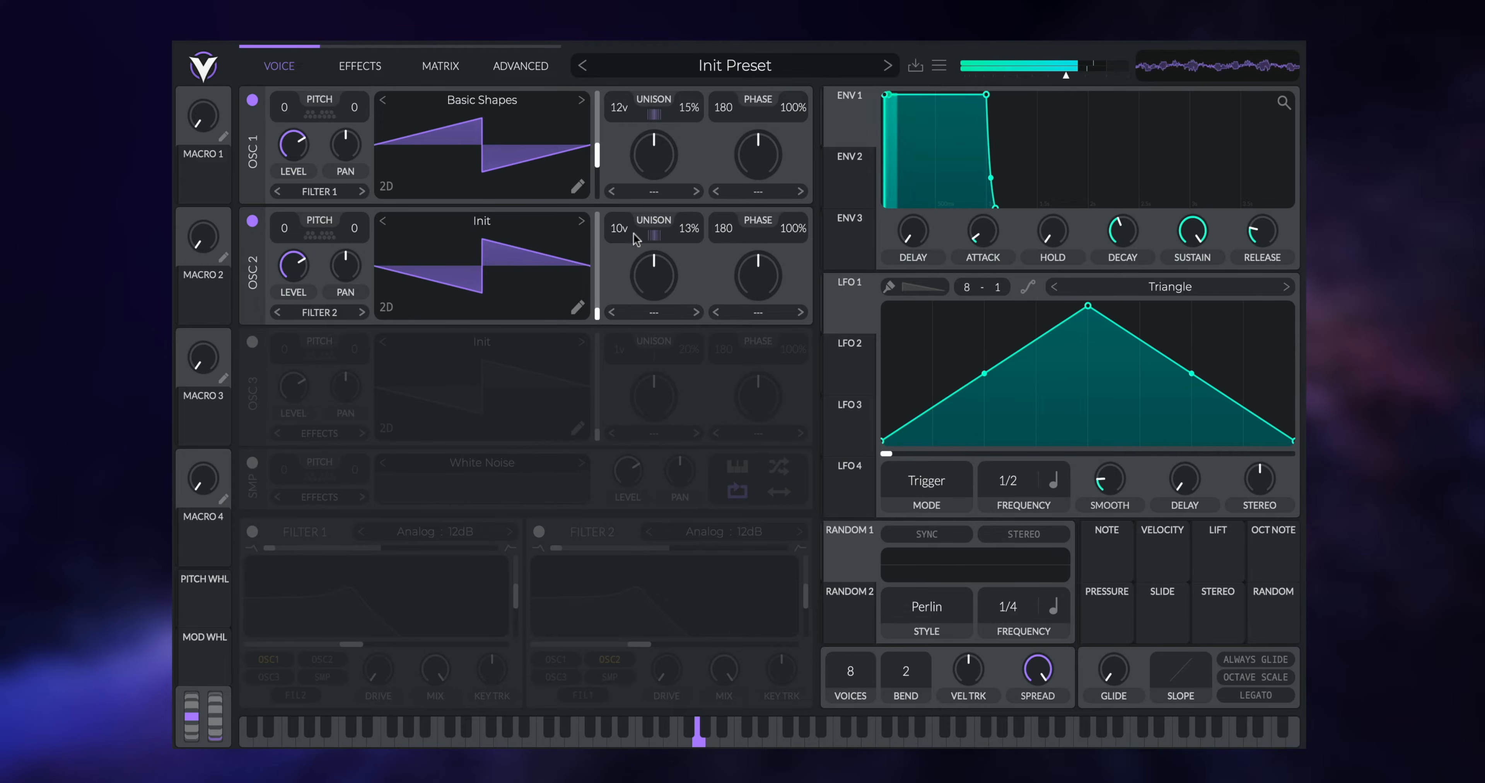
click(322, 312)
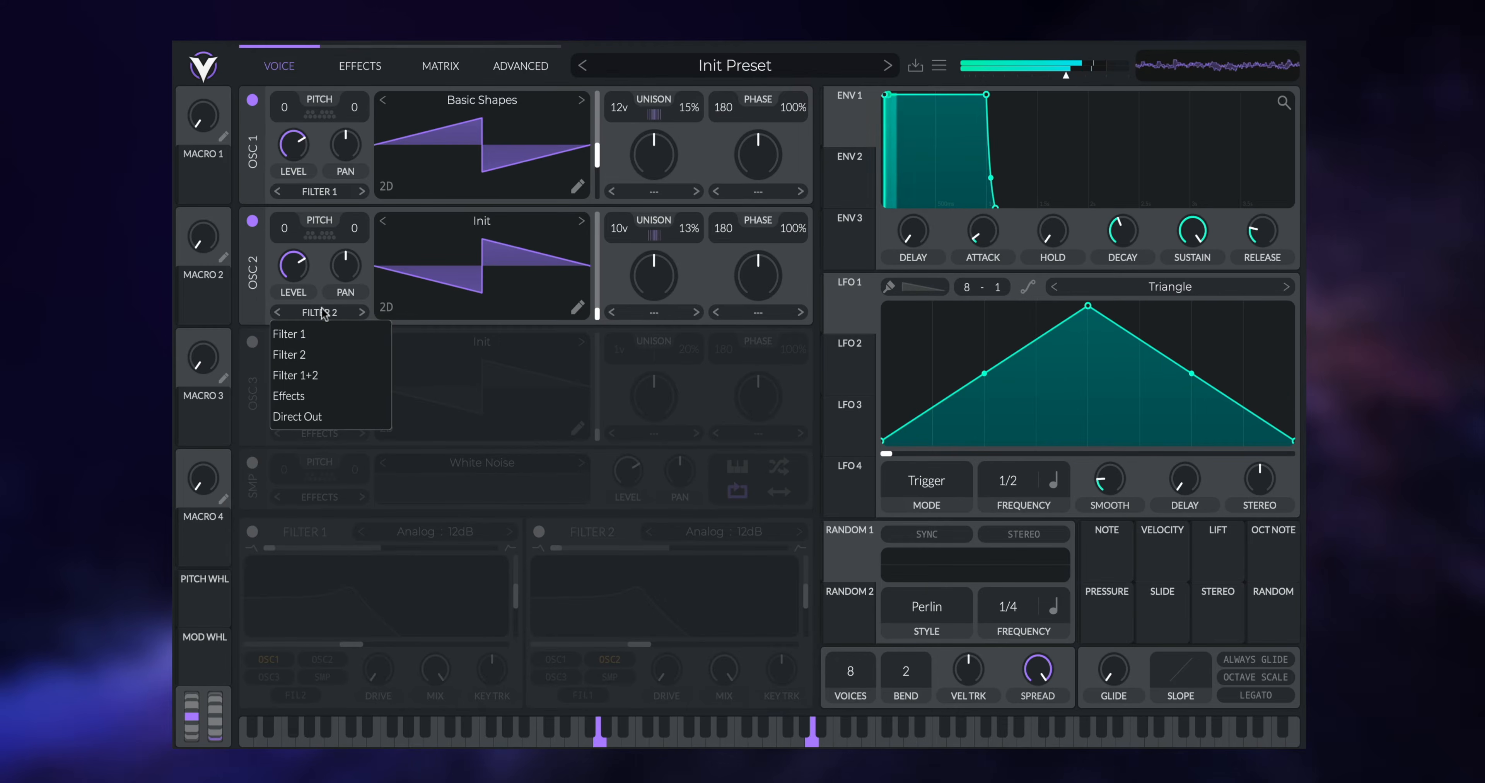
click(342, 334)
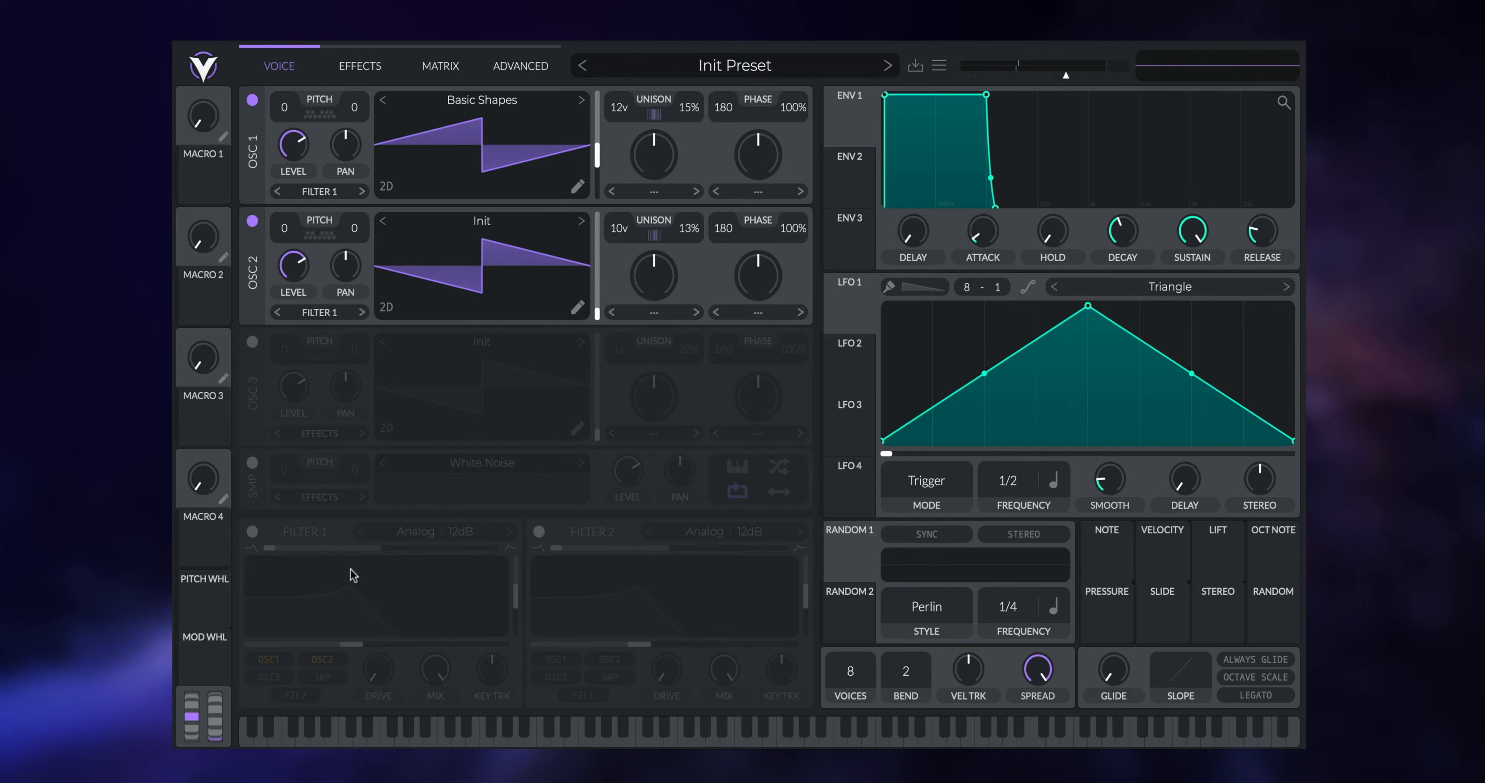
- Enable oscillator 3 with 15 unison voices and lower its level to about the middle of its range
click(253, 343)
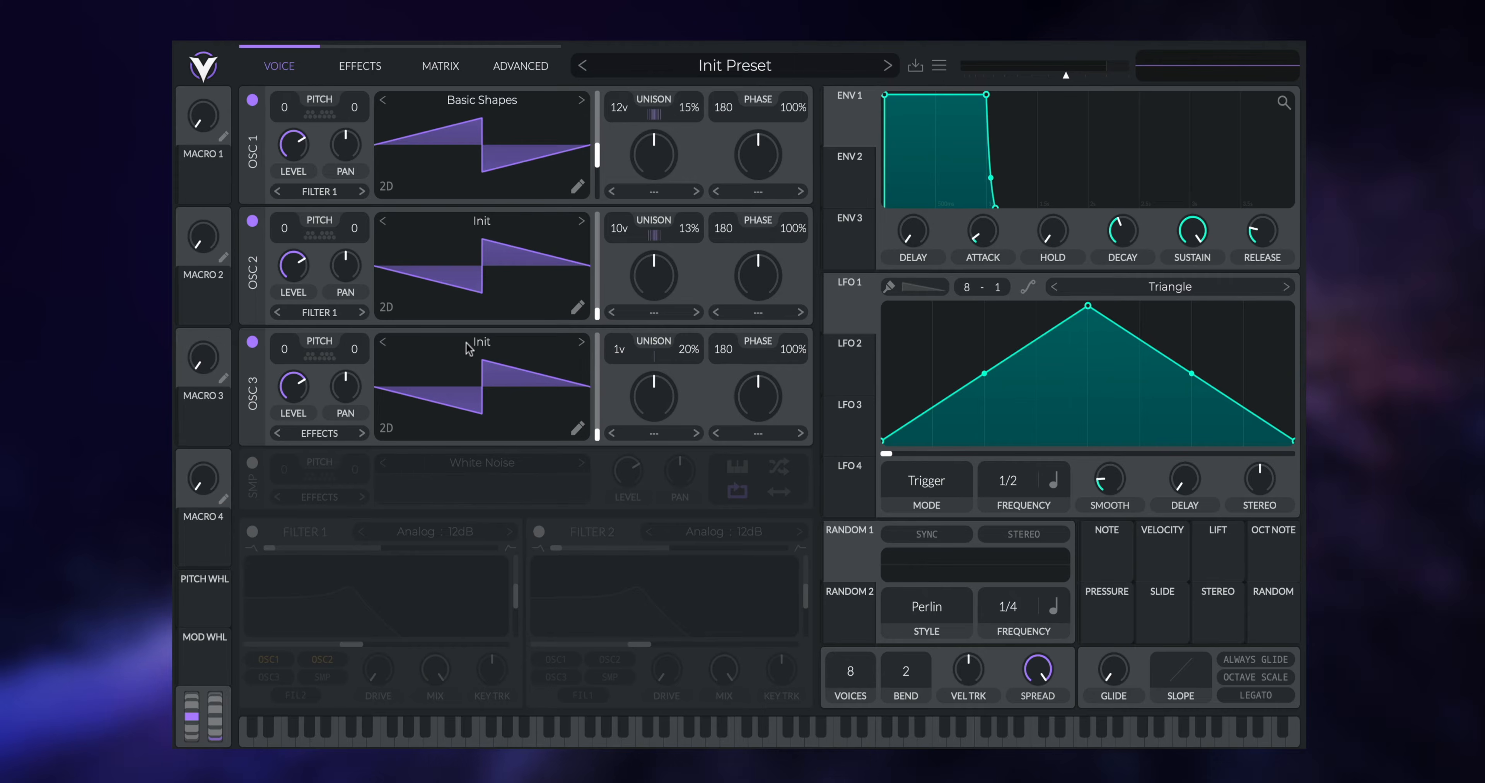
drag(617, 352, 646, 300)
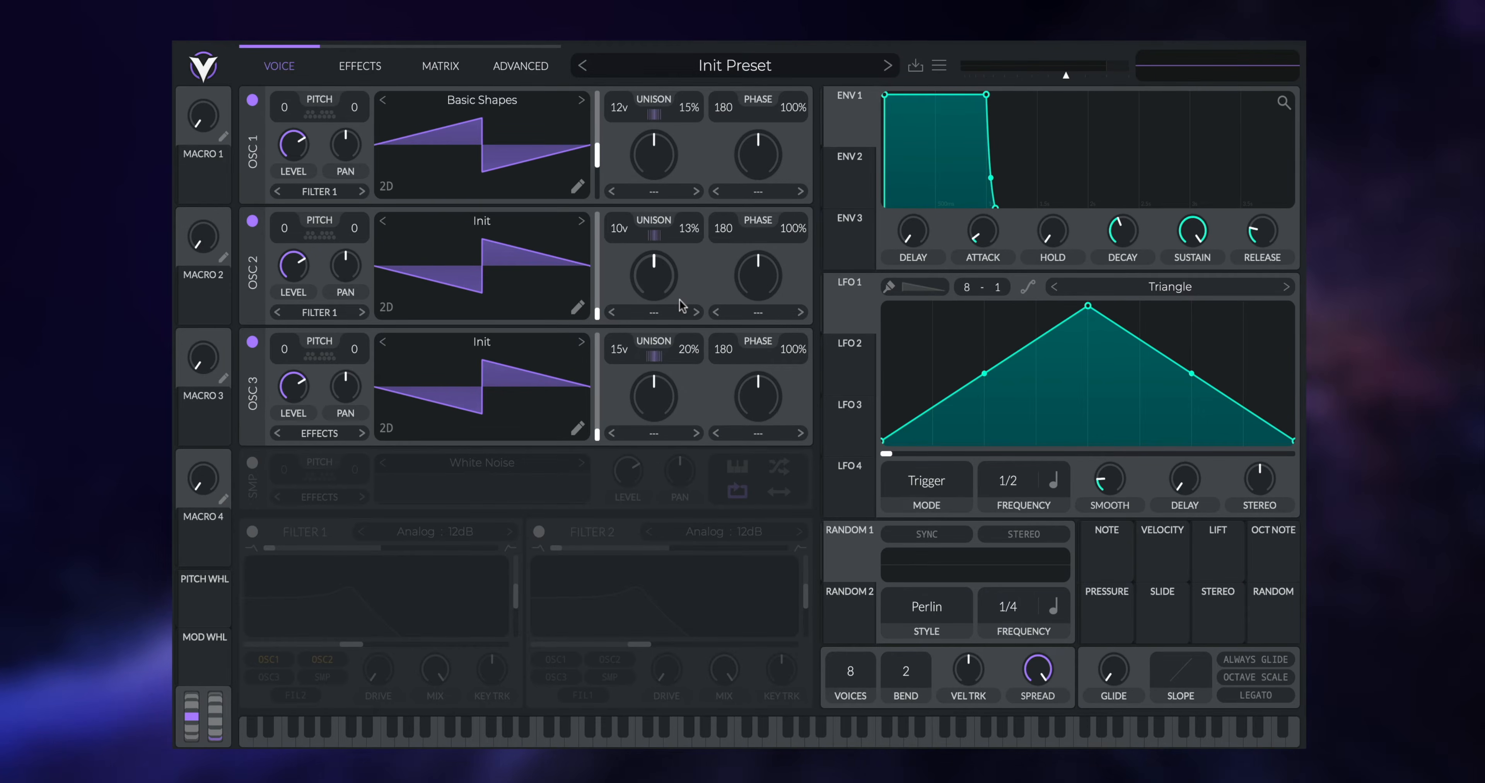
mouse_move(304, 392)
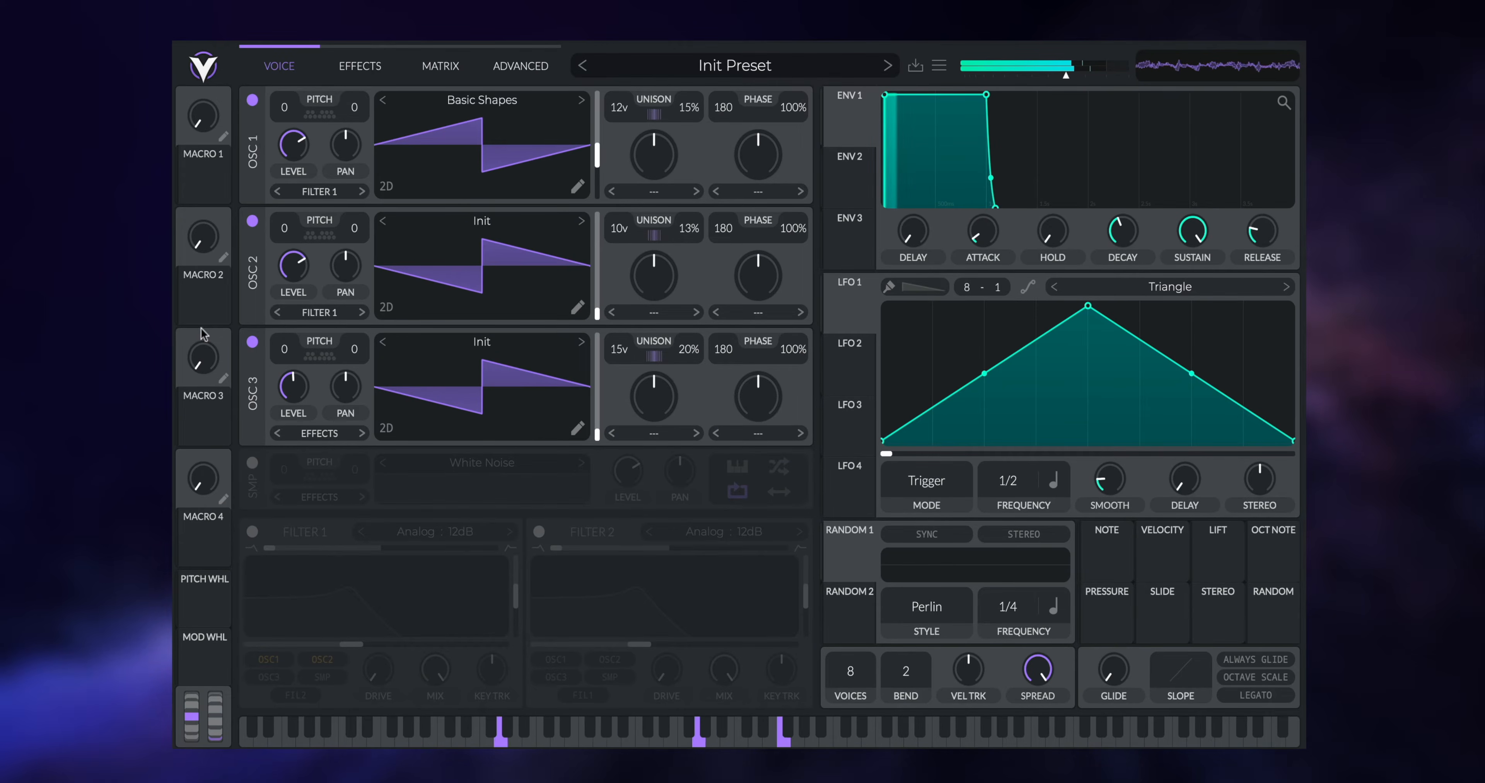
- Compare the sound with oscillator 3 and oscillator 2 switched off, leaving both enabled
click(252, 342)
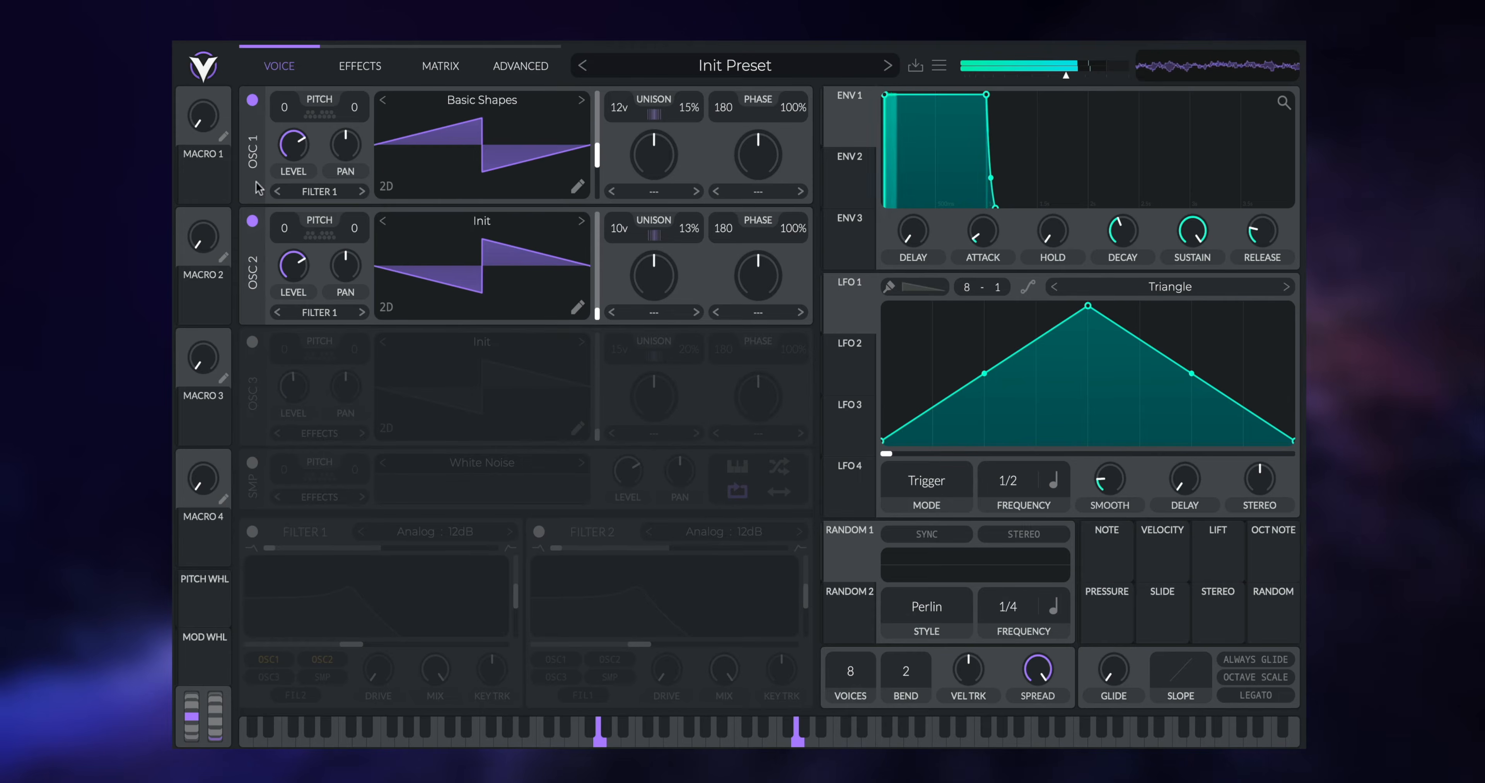
click(252, 222)
click(251, 221)
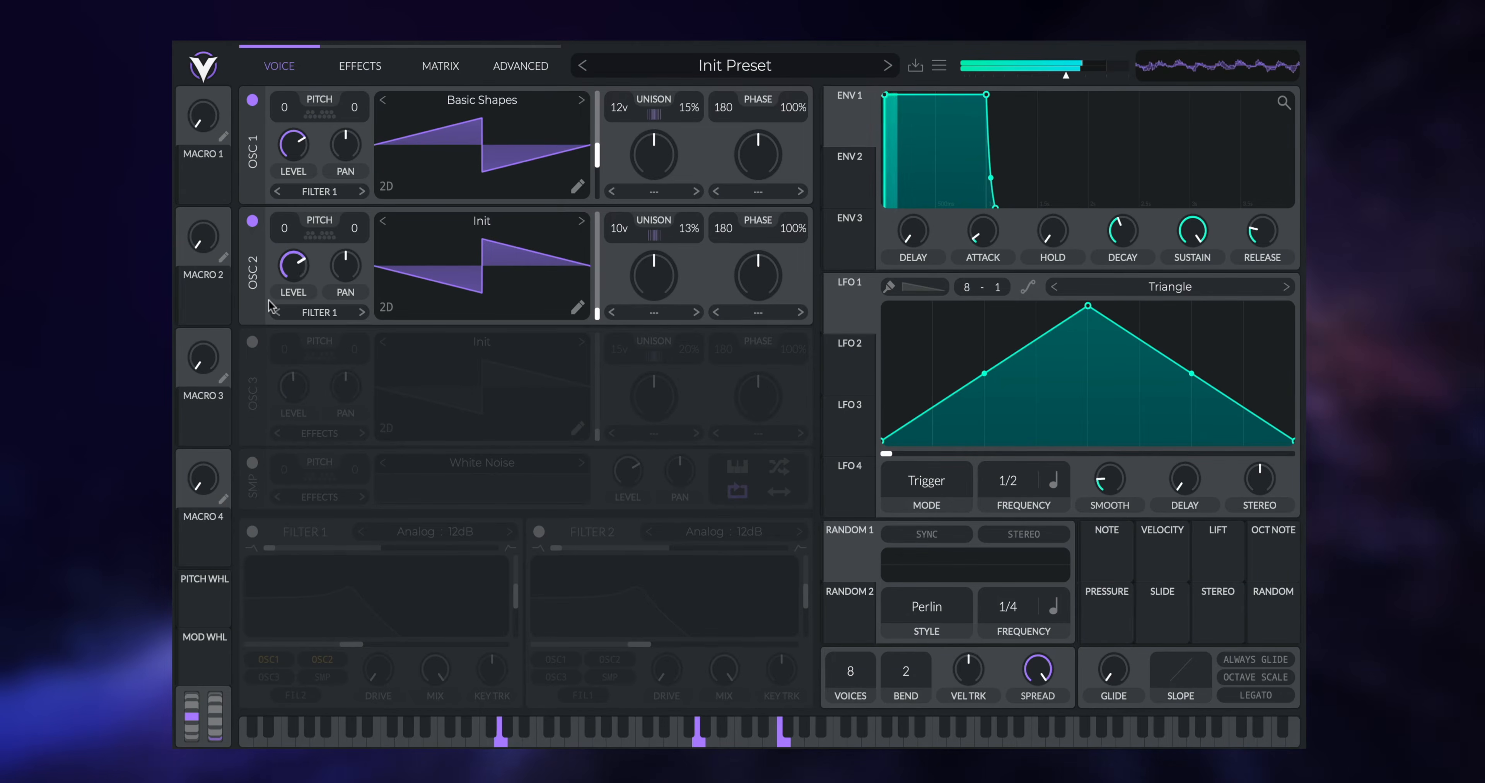
click(252, 342)
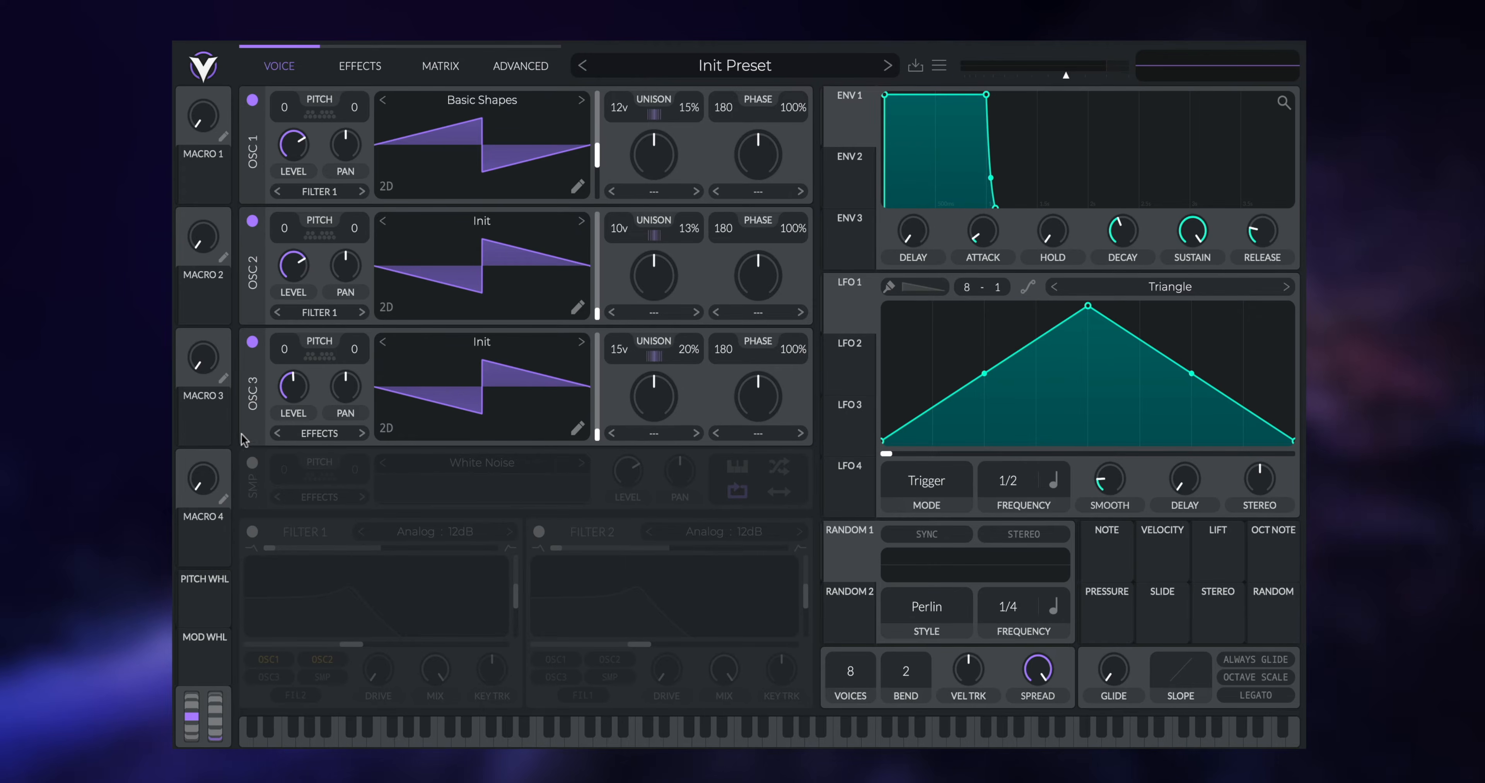
- Enable the White Noise sampler routed to Filter 2, and route oscillator 3 to Filter 1
click(251, 462)
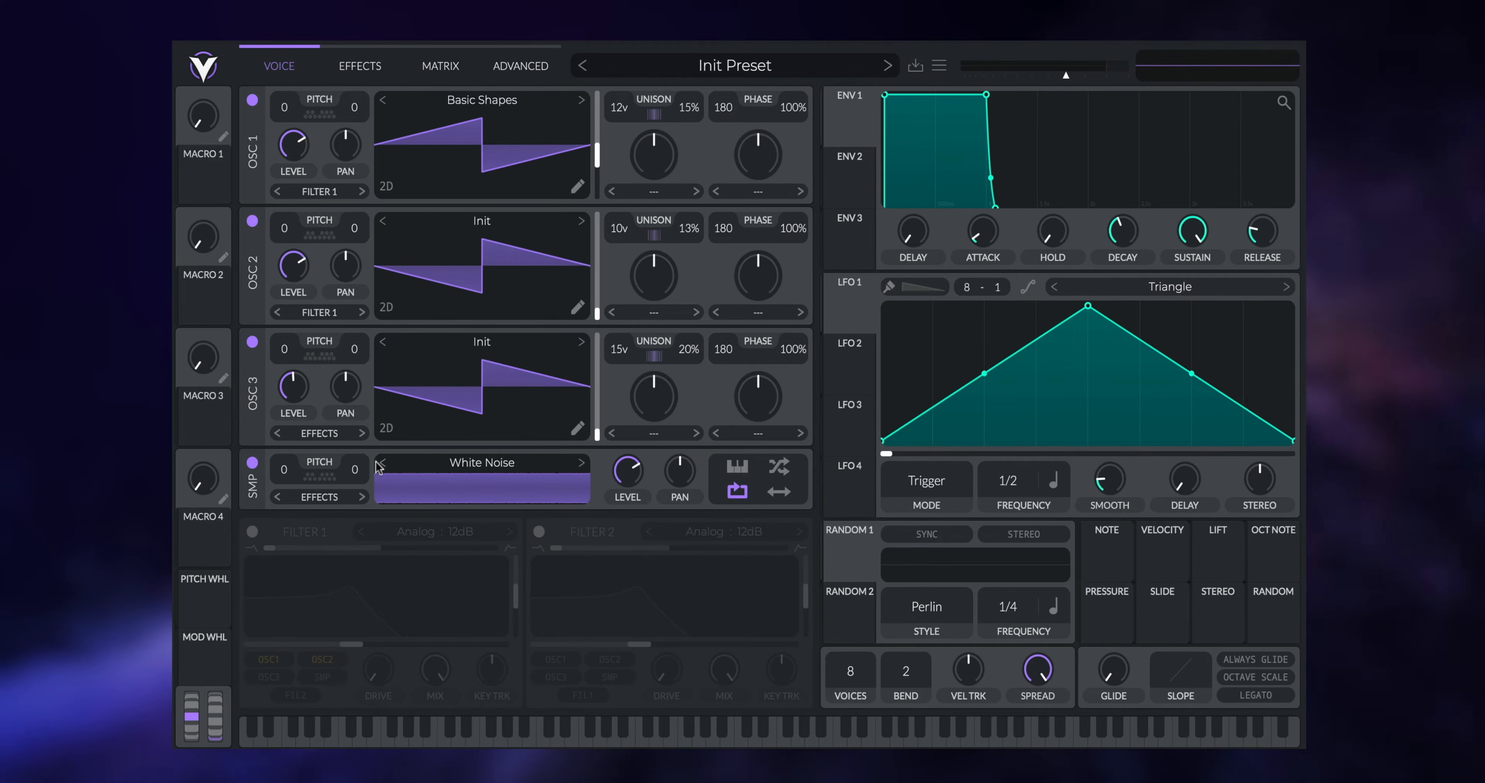
click(338, 499)
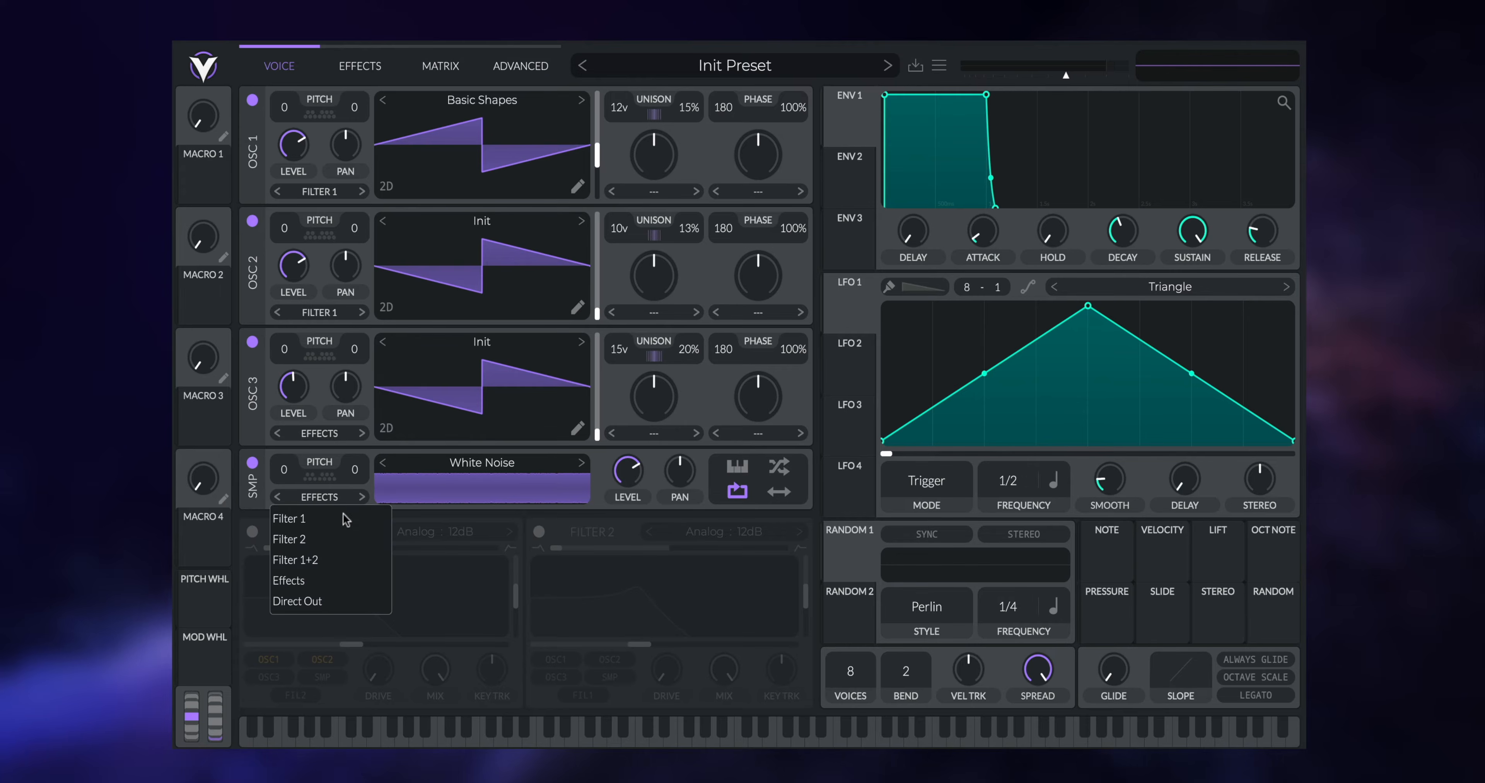
click(328, 540)
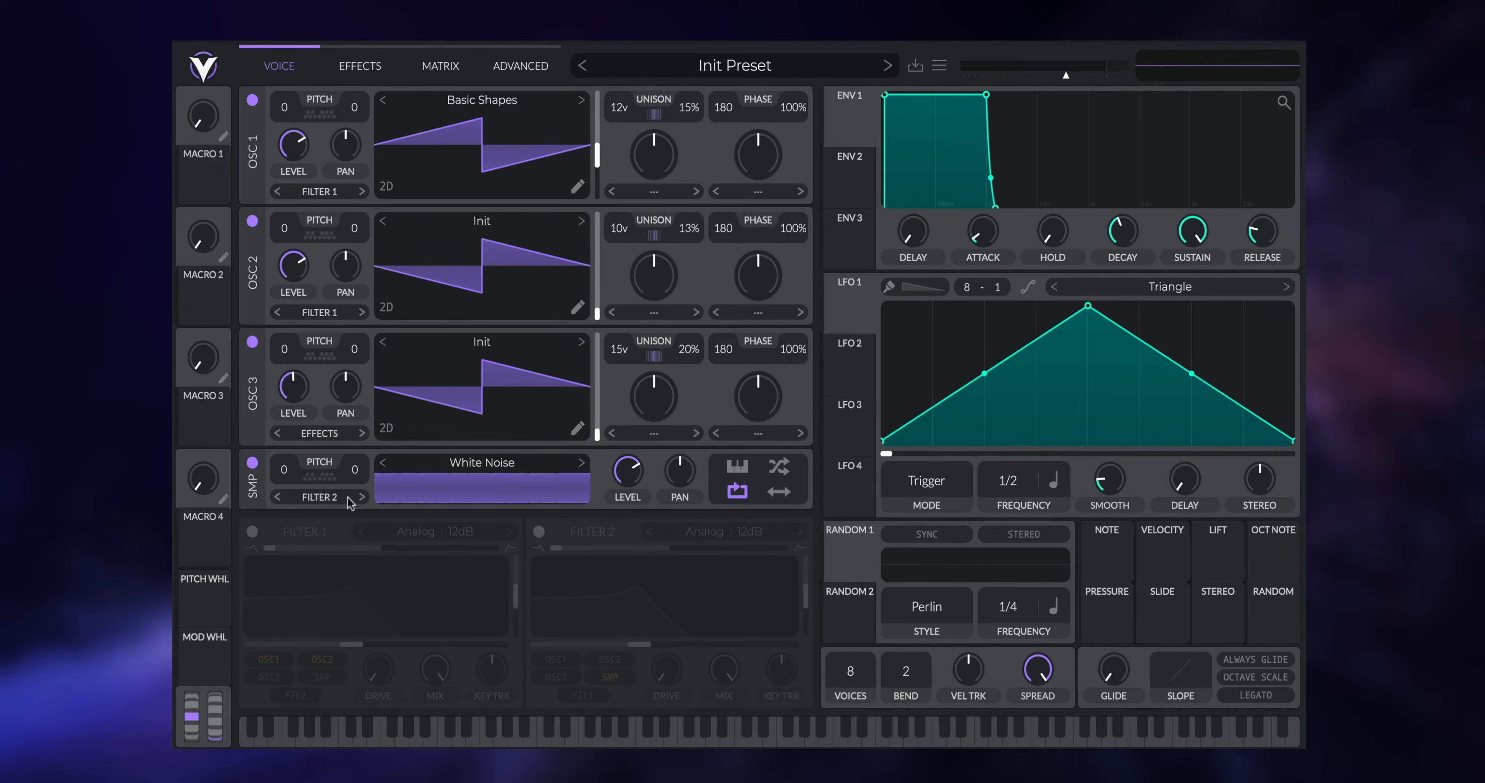
click(320, 433)
click(293, 455)
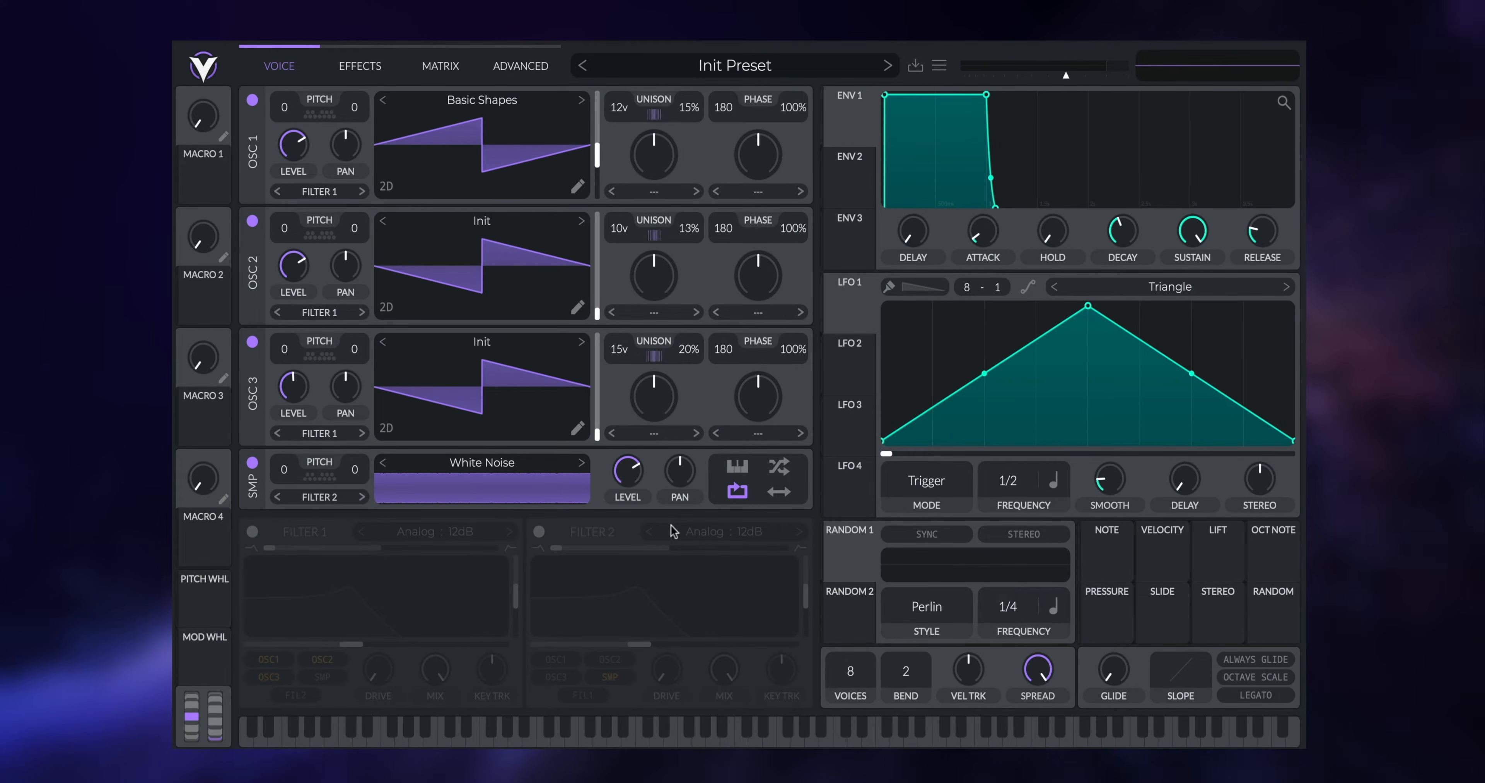
- Enable Filter 2 and switch off oscillators 1, 2 and 3 to isolate the white noise
click(539, 532)
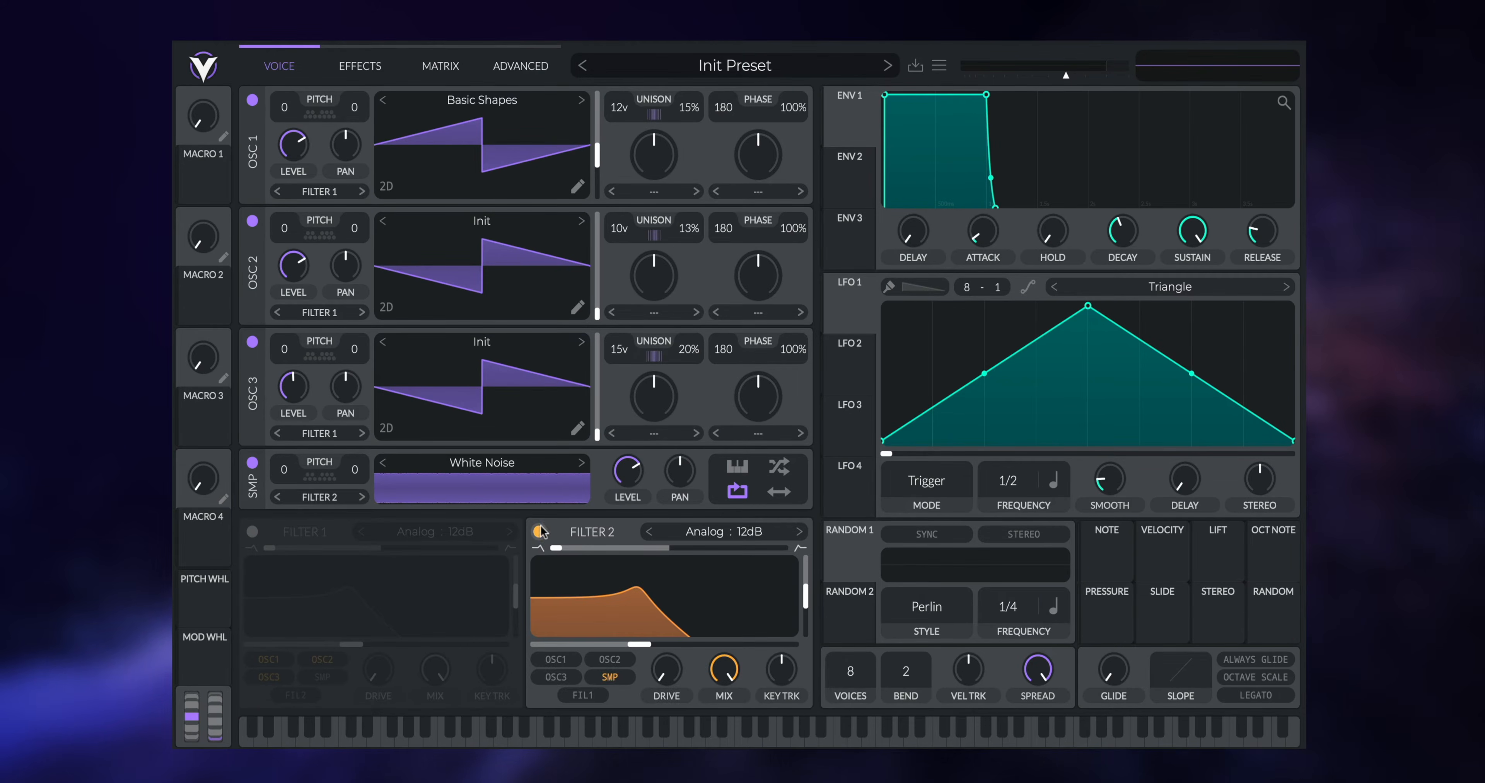
click(252, 221)
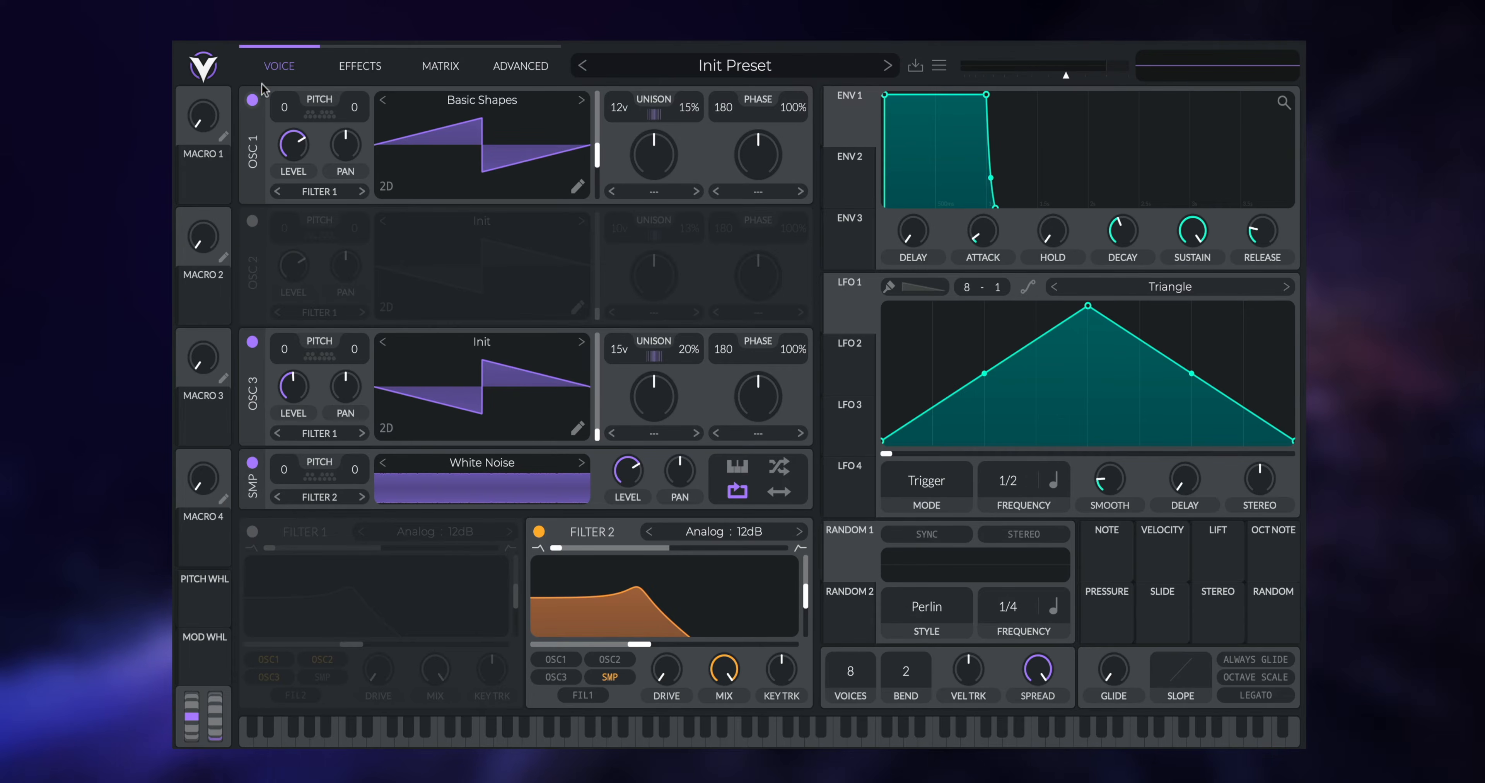
click(252, 100)
click(251, 342)
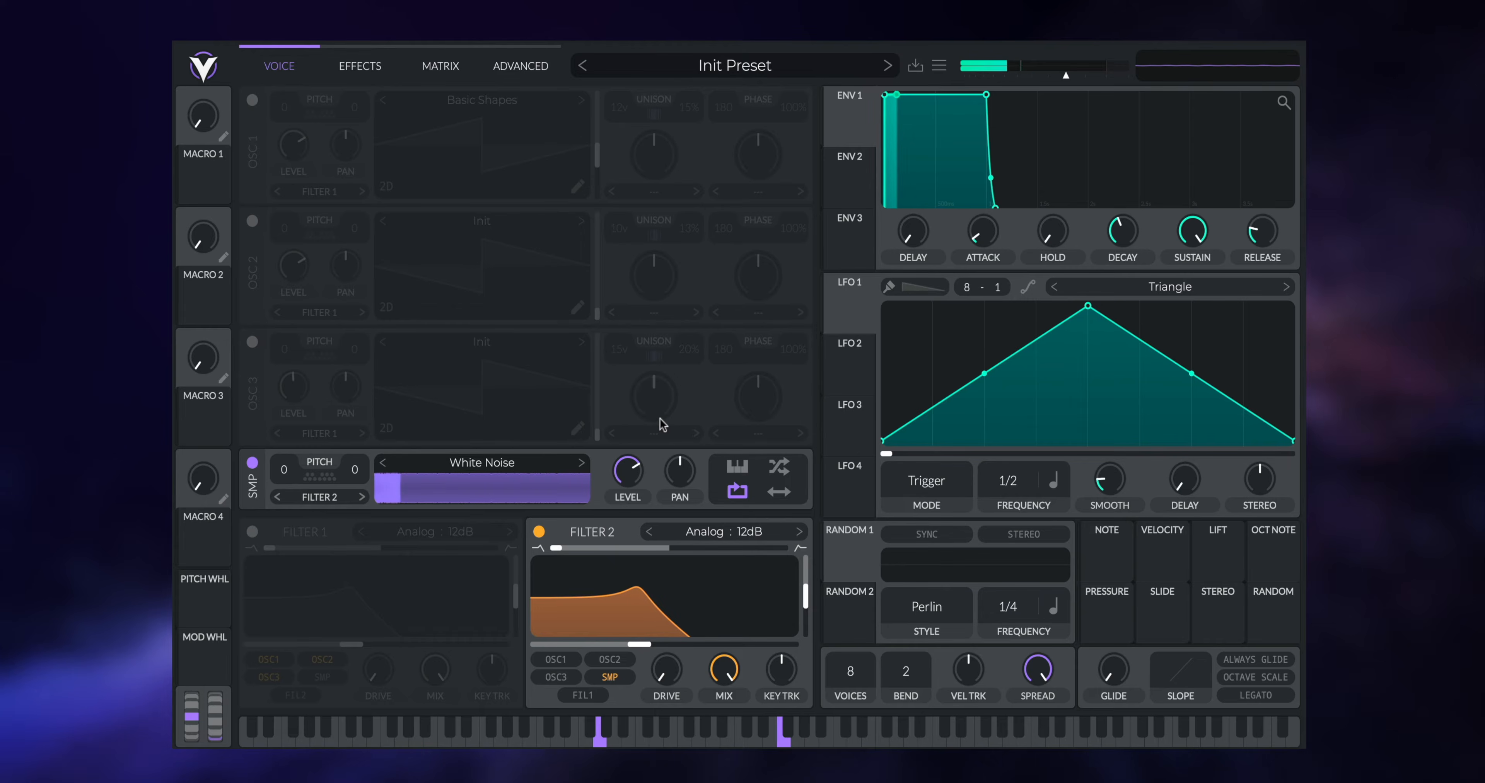
- Shape Filter 2 into a high-pass with minimum resonance and a cutoff of about 6874 Hz
drag(638, 645, 795, 648)
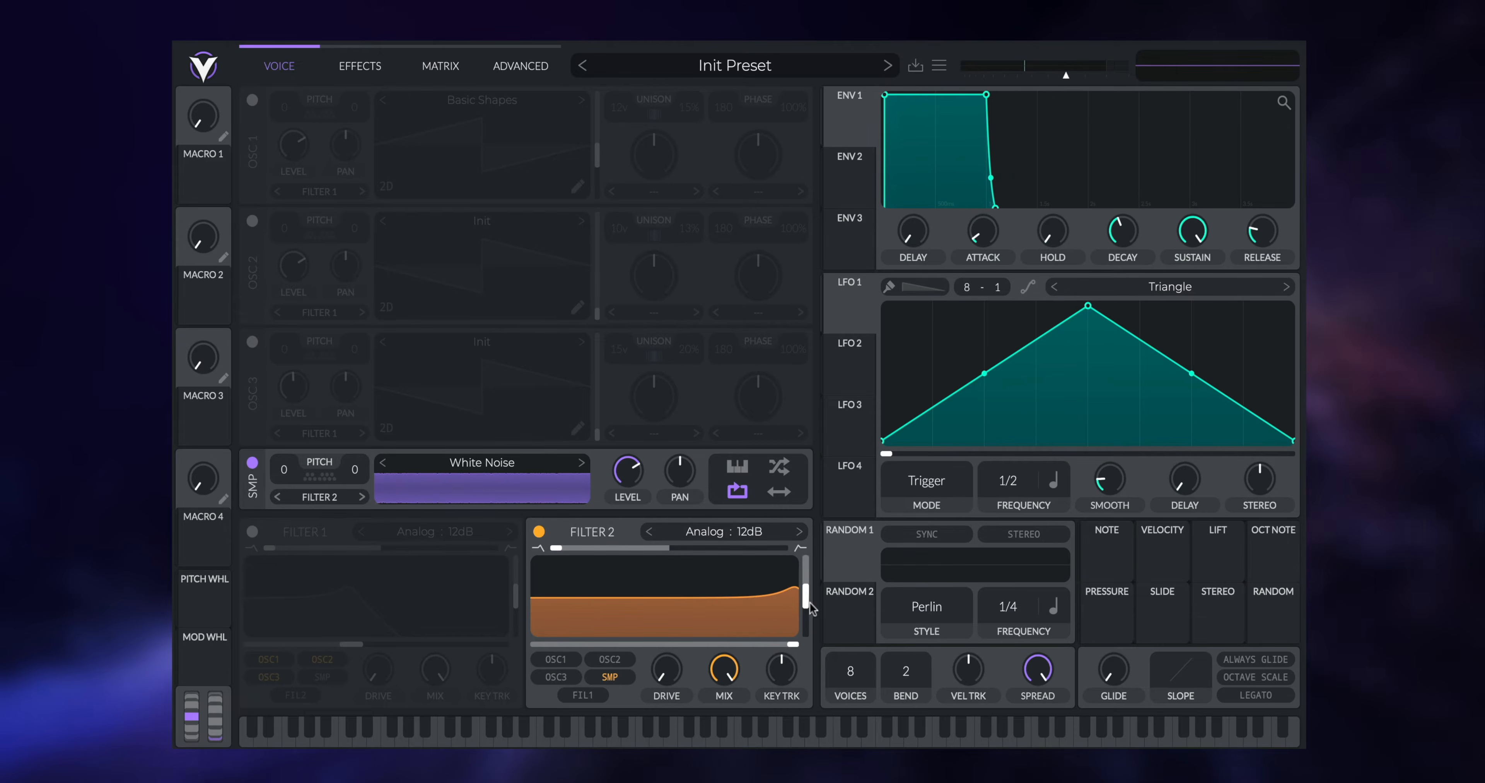
drag(805, 597, 805, 631)
drag(650, 547, 706, 563)
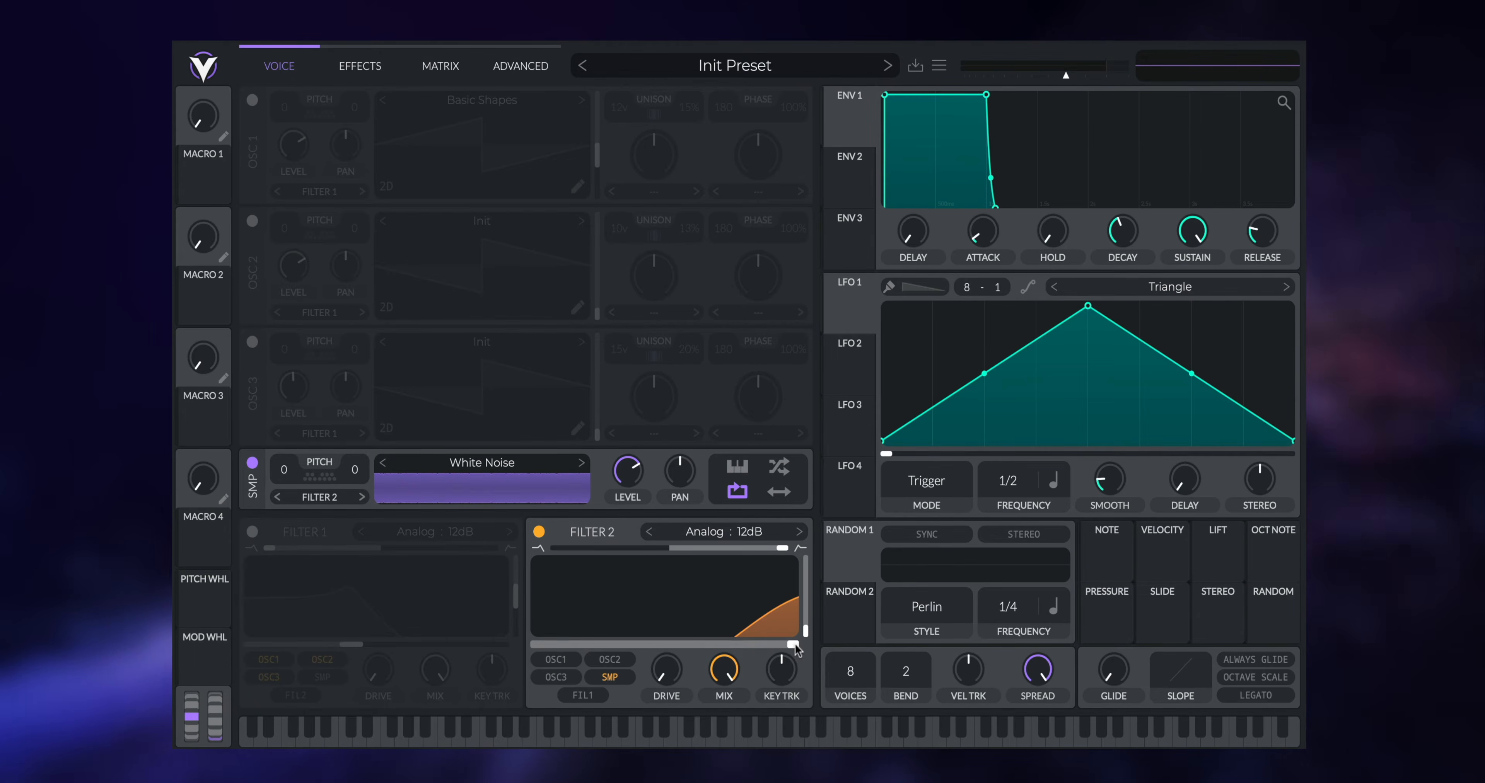
drag(793, 645, 752, 653)
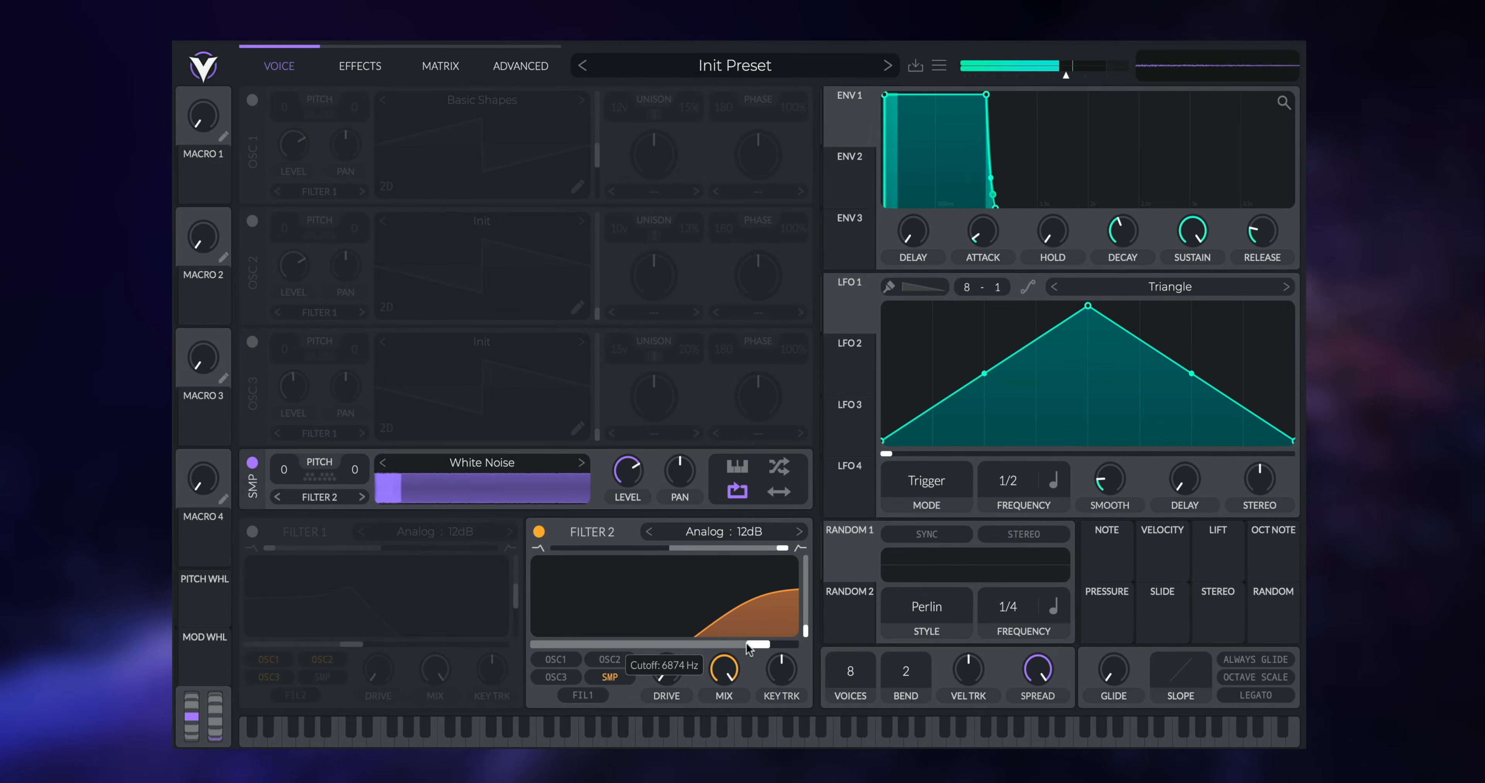
- Enable Filter 1 as a low-pass with near-maximum cutoff and minimum resonance, and feed Filter 2's output into it
click(254, 533)
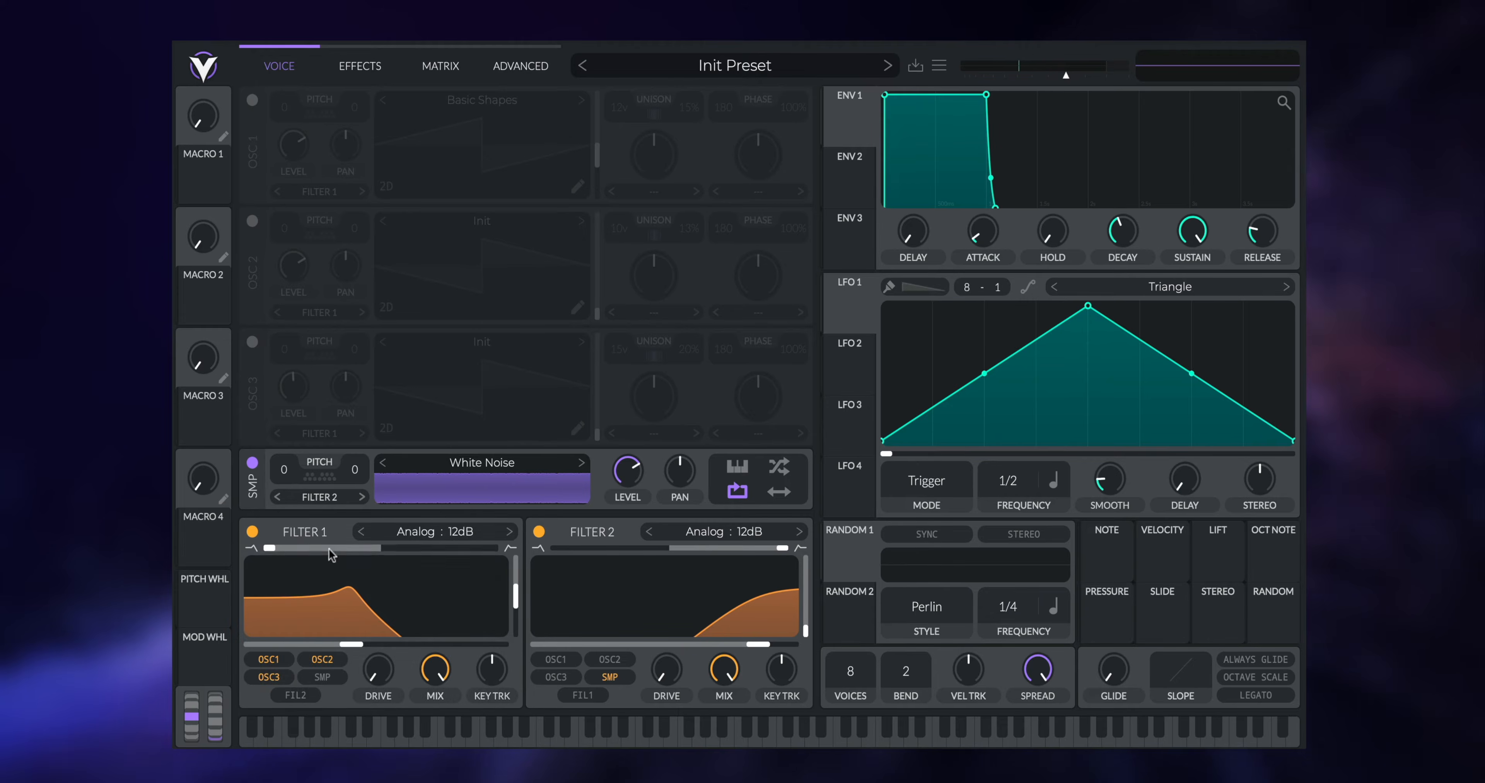
drag(350, 588, 528, 625)
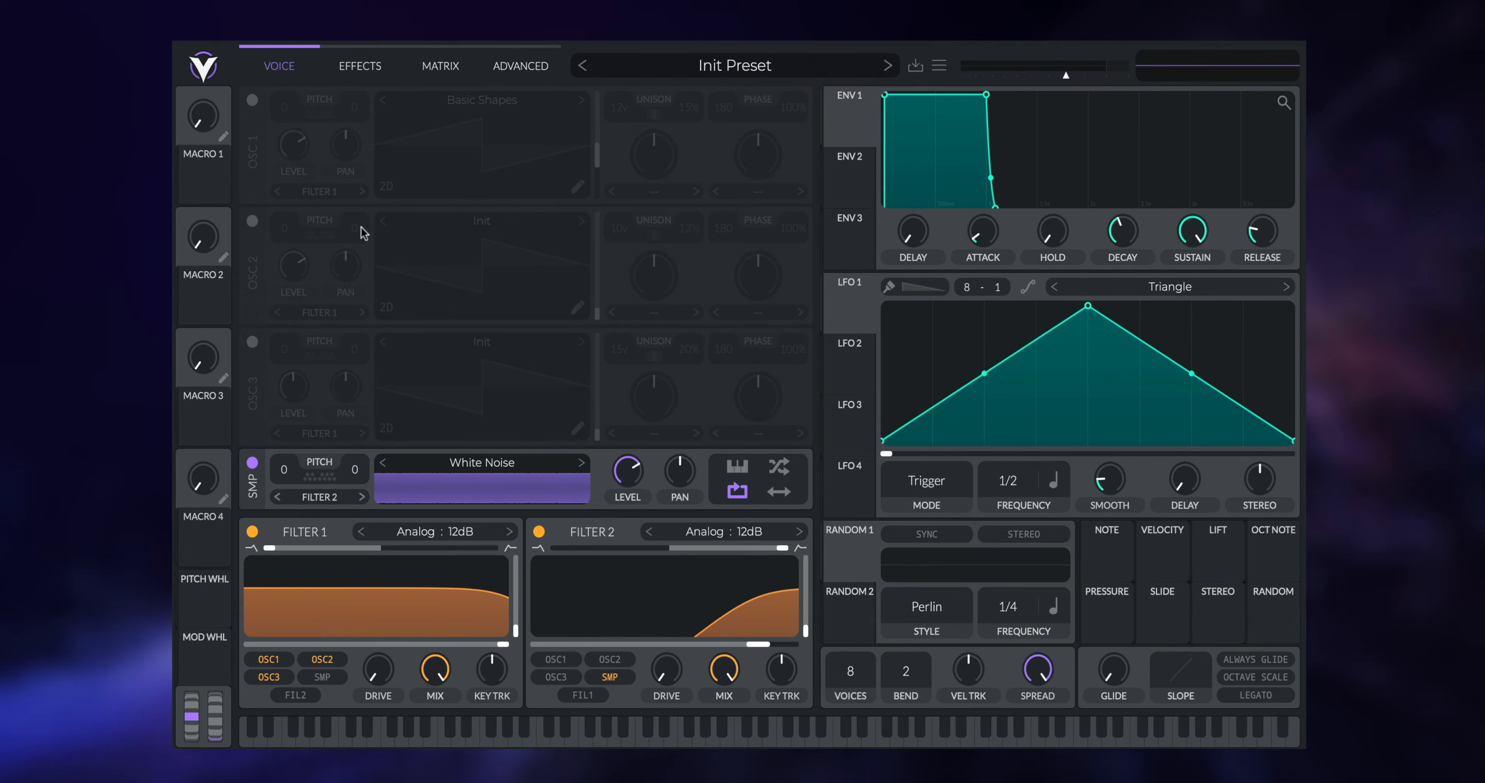
click(291, 696)
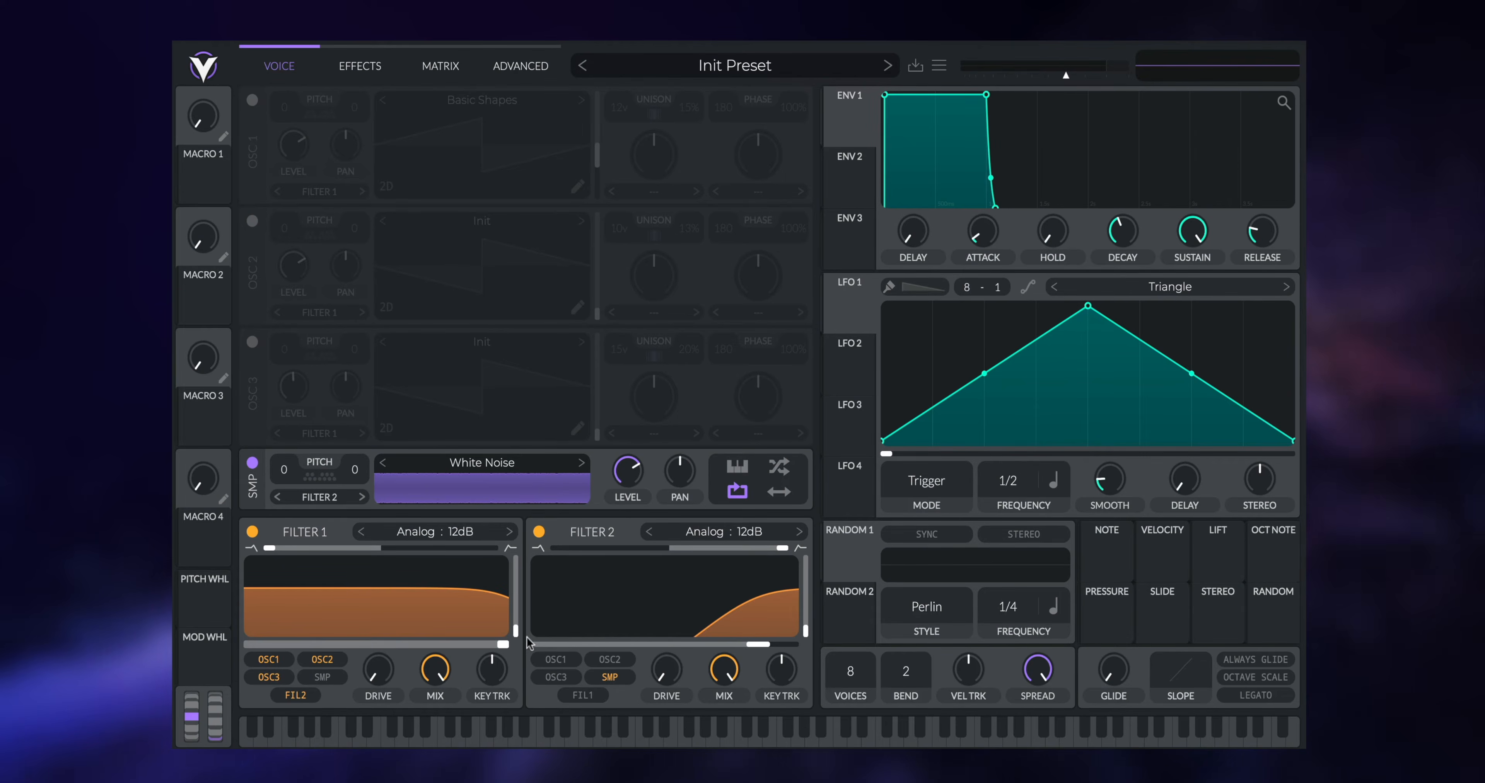
mouse_move(503, 644)
mouse_down()
mouse_move(346, 654)
mouse_move(507, 649)
mouse_up()
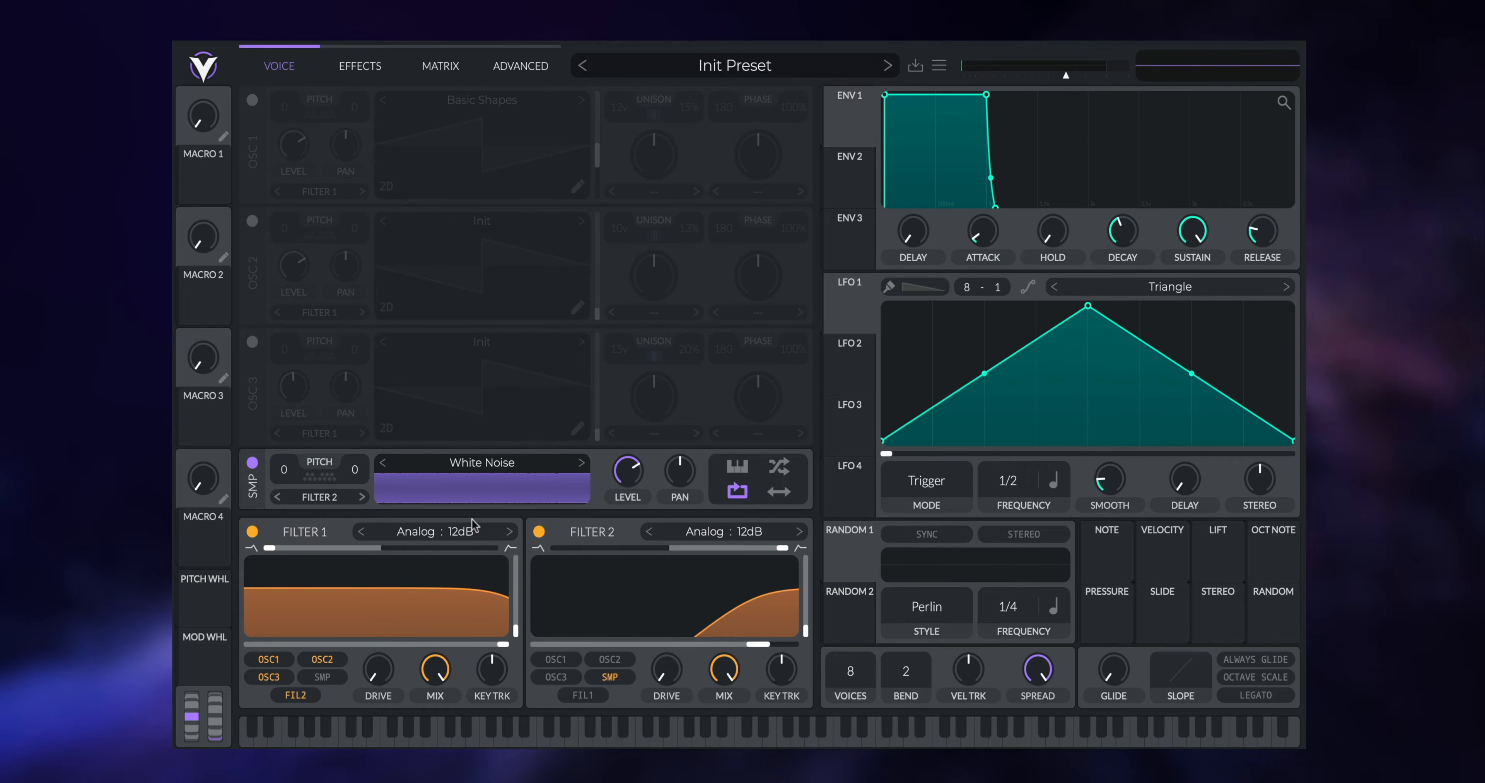
- Switch oscillators 3, 2 and 1 back on
click(252, 342)
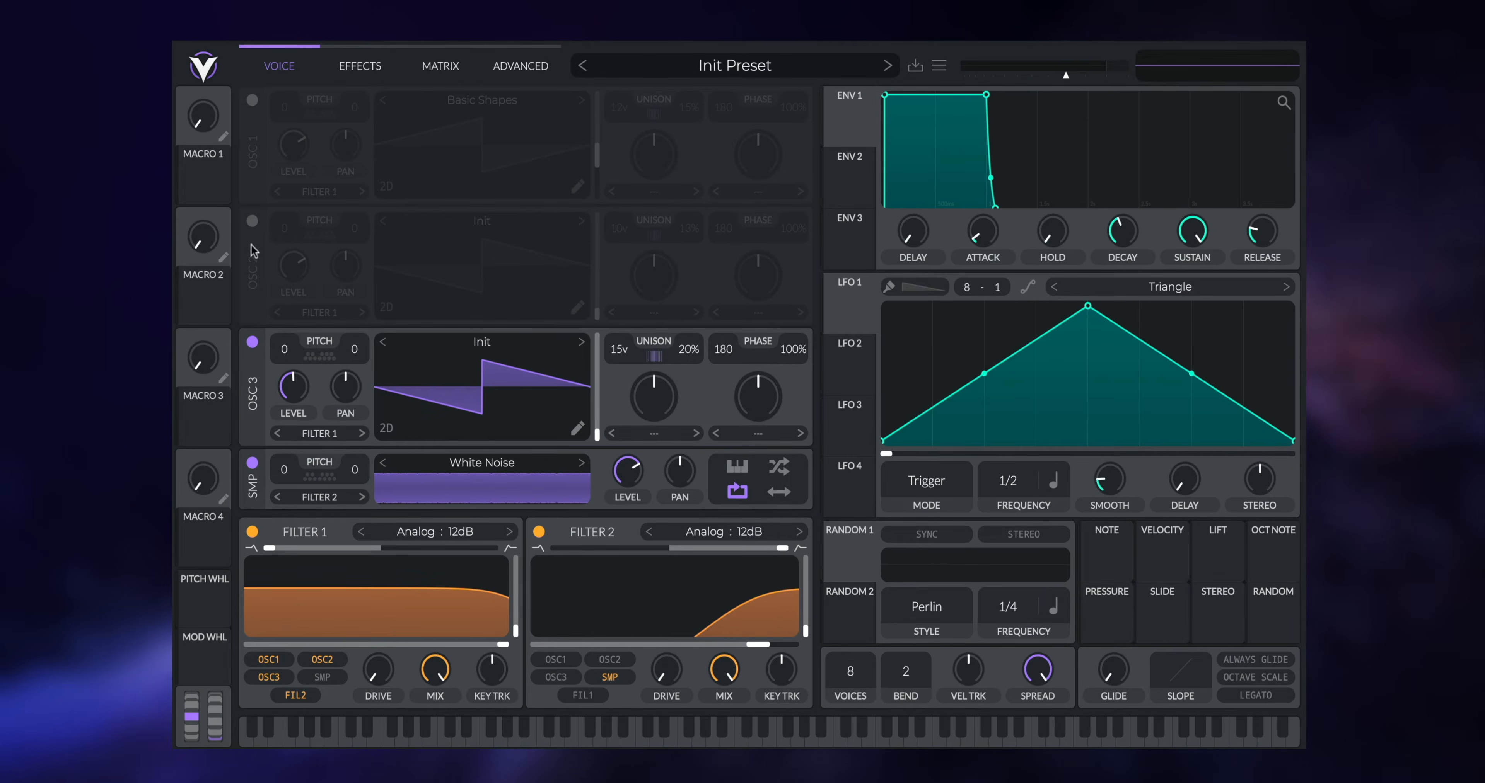
click(251, 221)
click(252, 99)
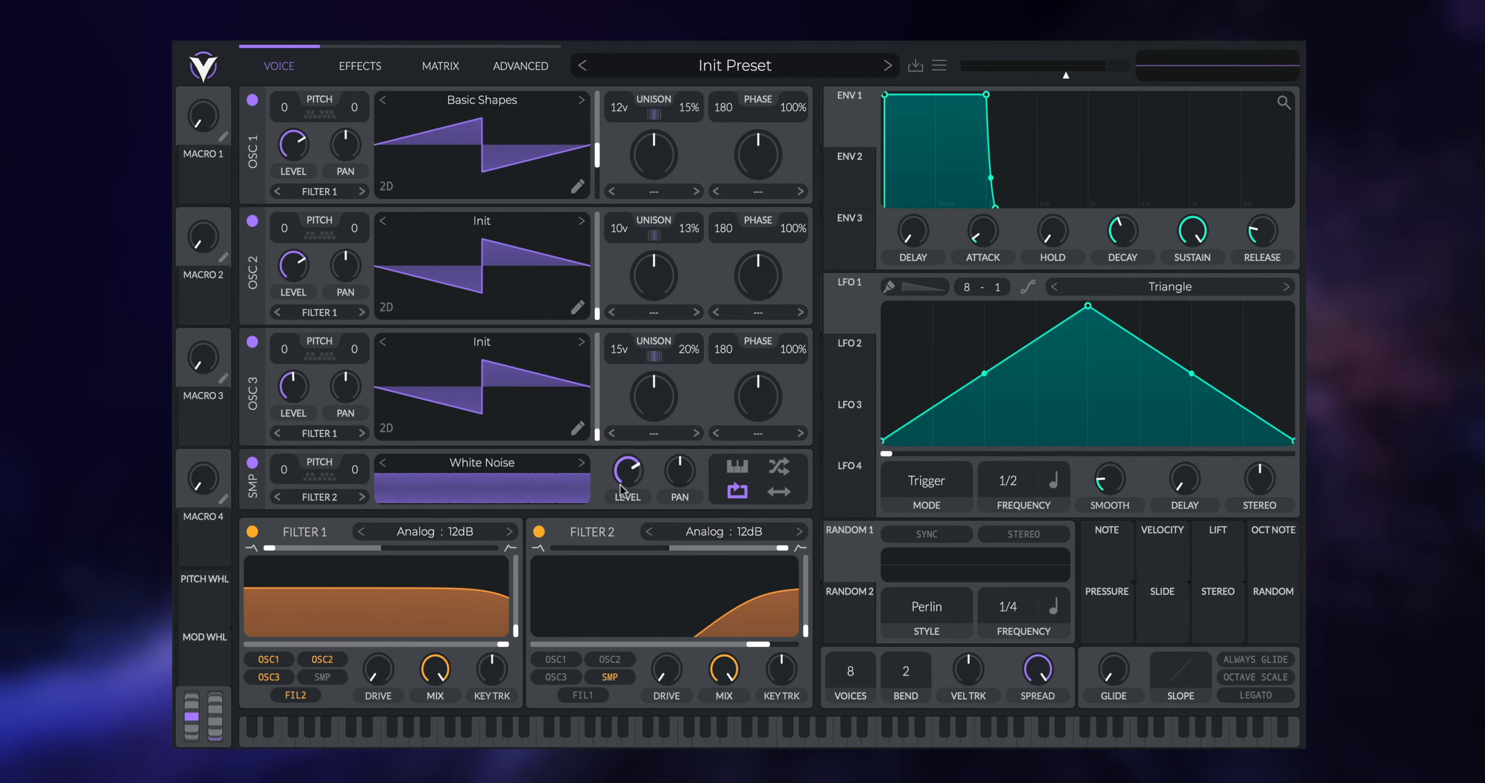
- Lower the white noise level to about 0.165 and compare the sound with the sampler switched off and on
drag(628, 487, 624, 491)
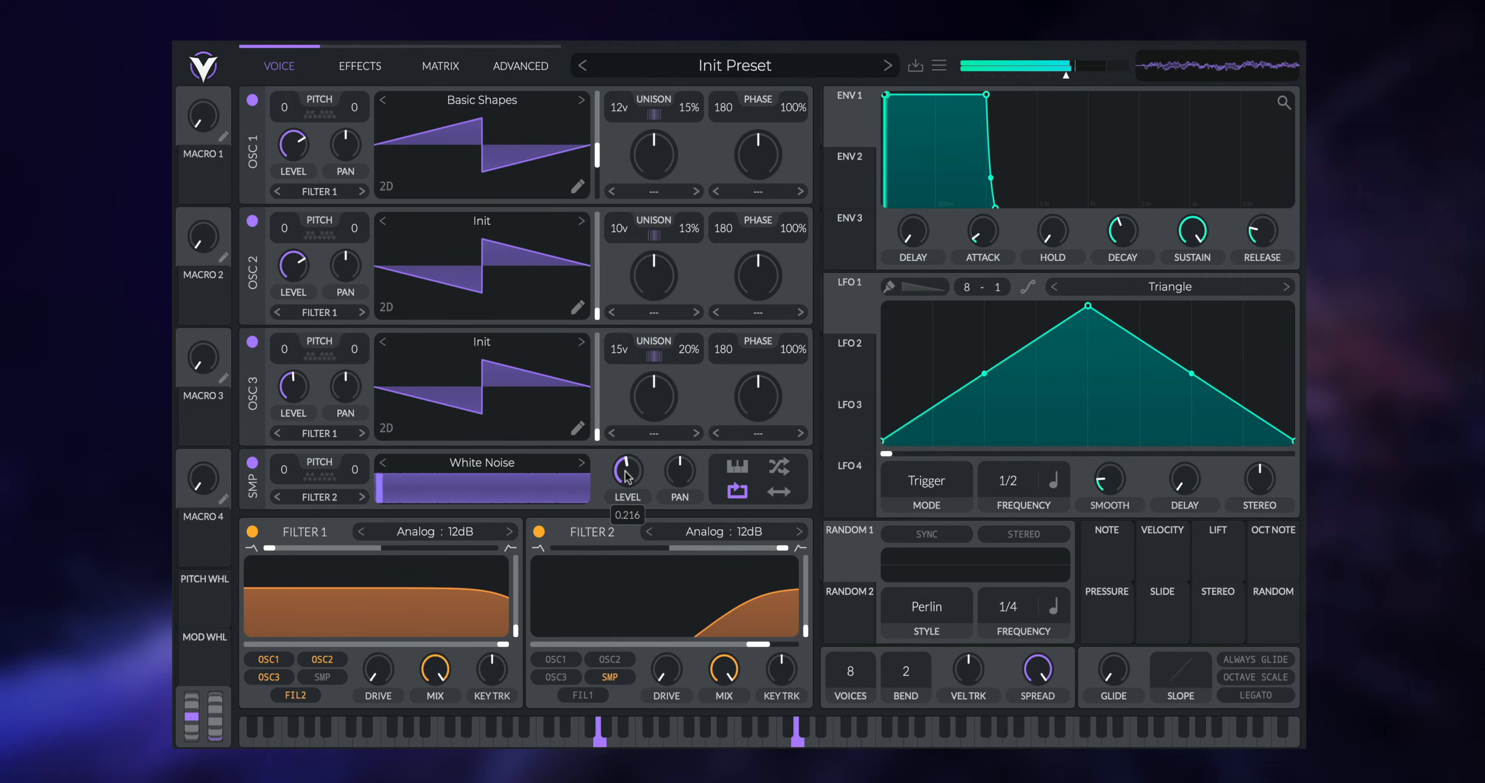
drag(633, 474, 629, 475)
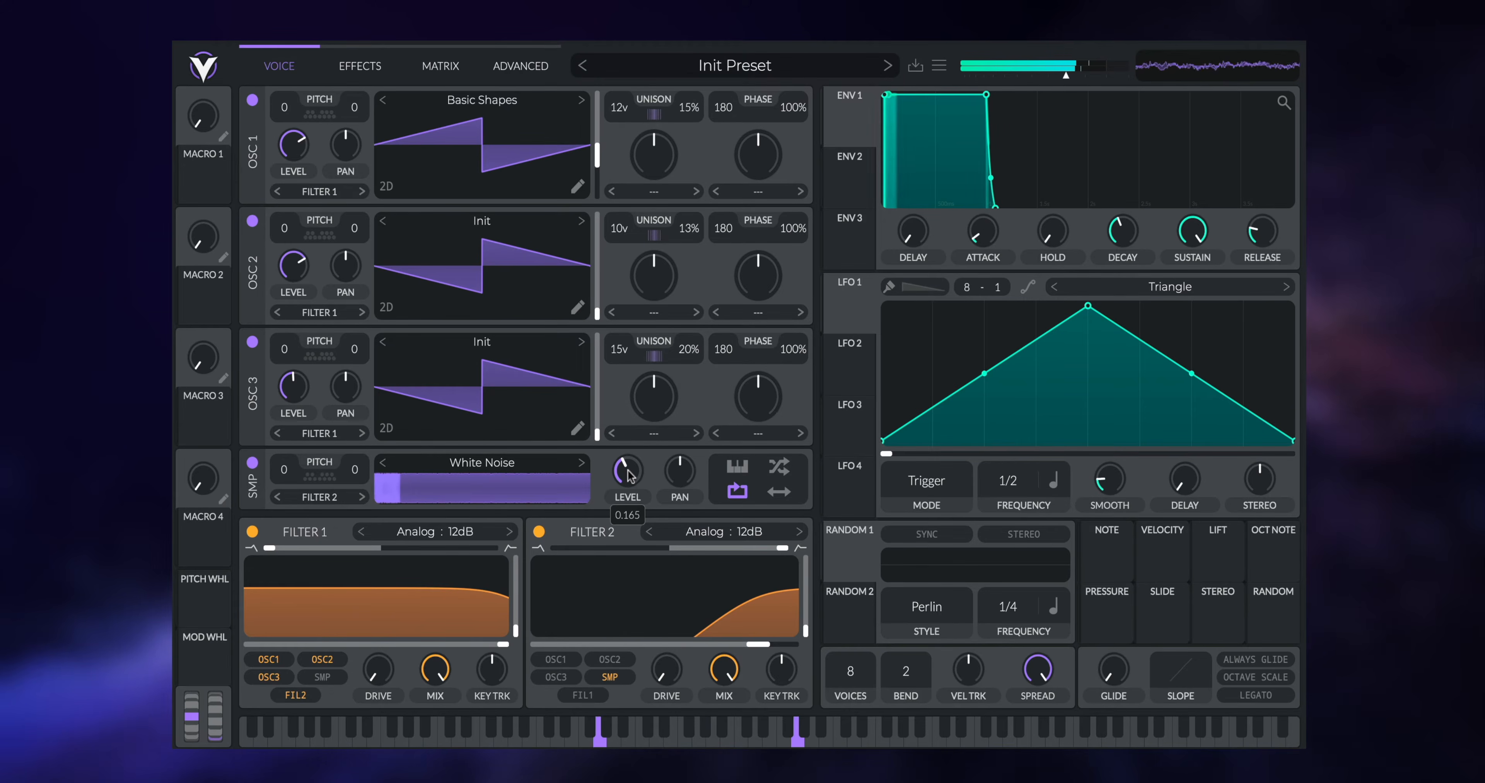
click(253, 464)
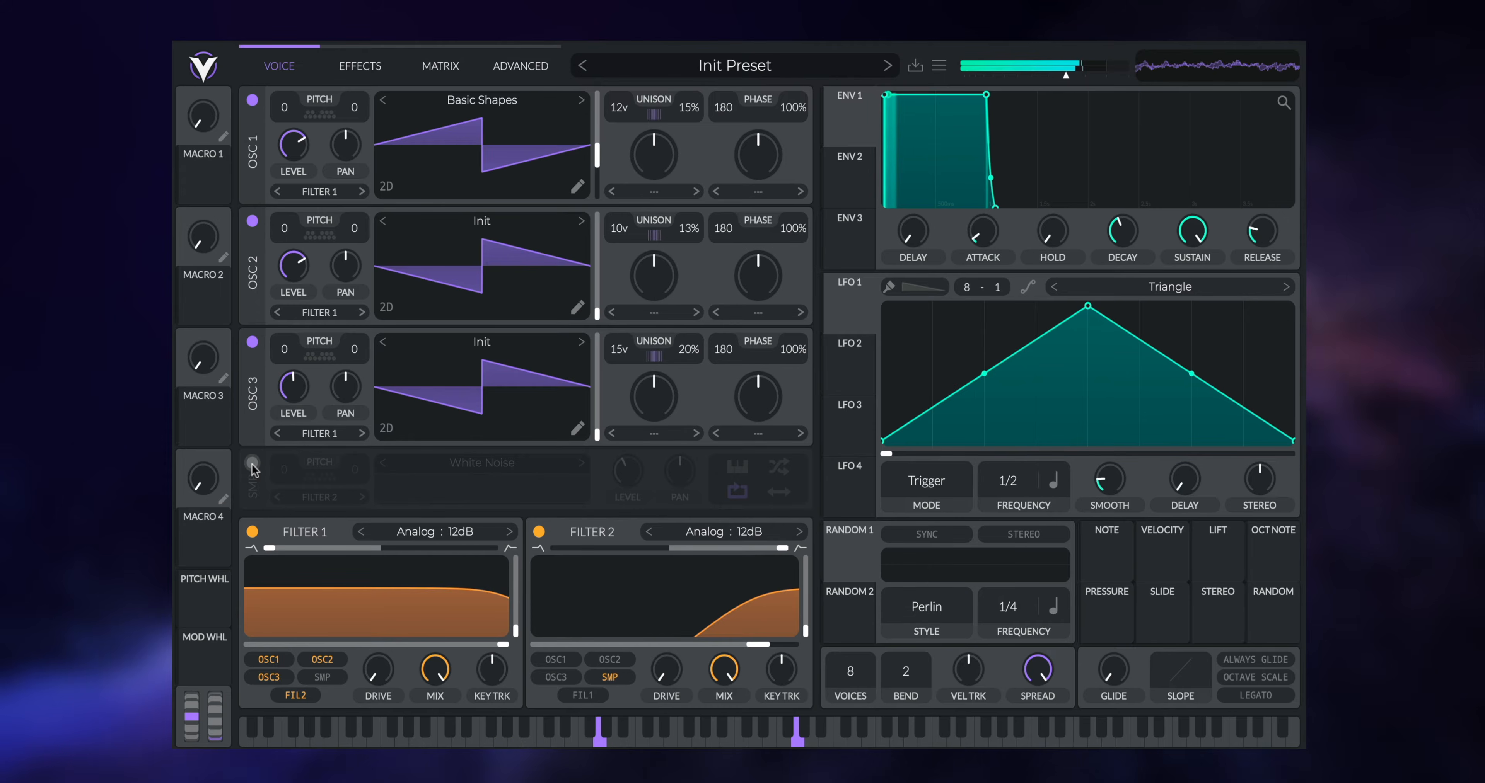
click(252, 464)
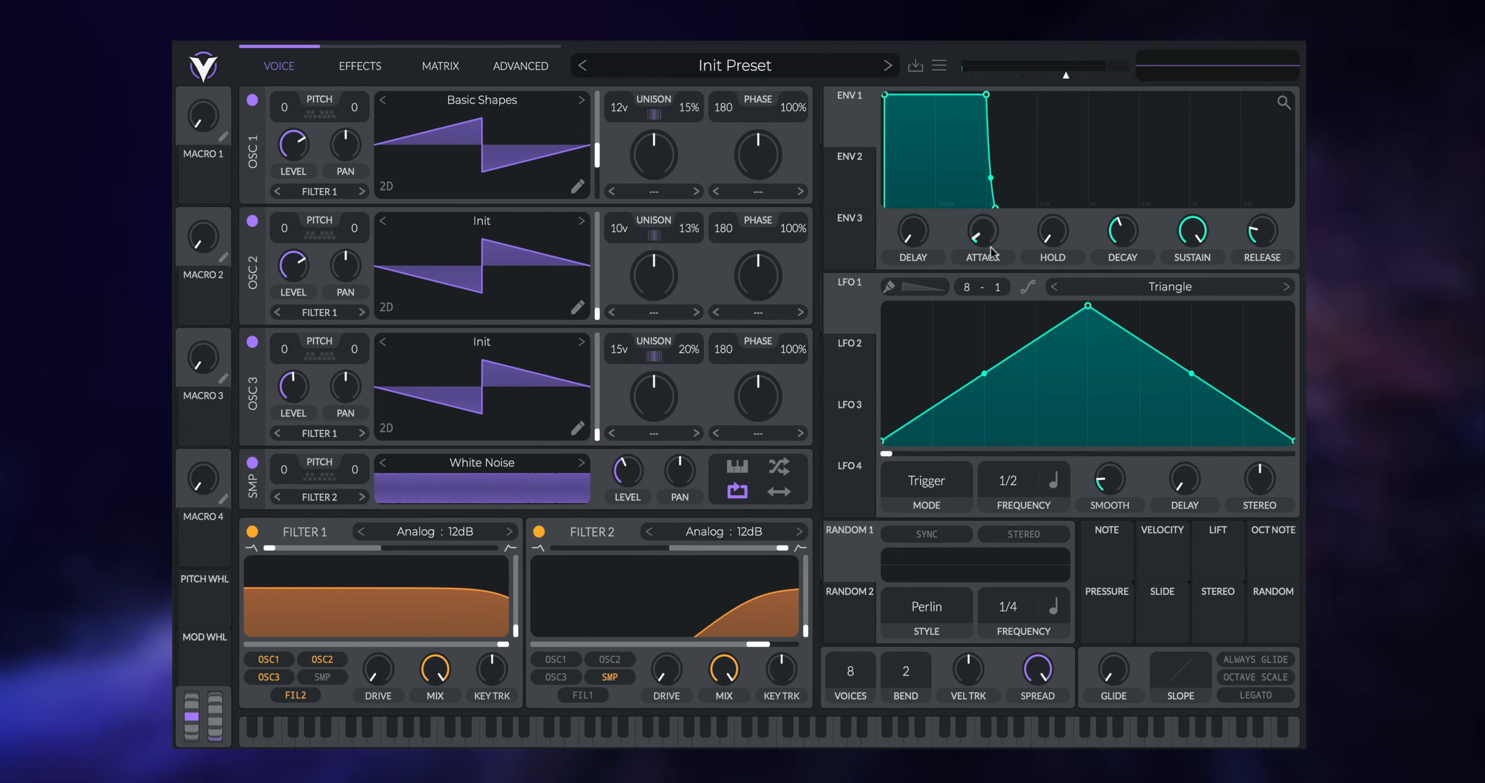
- Set Envelope 1's attack to its minimum, and shape Envelope 2 as a pluck with zero sustain and a short decay
mouse_move(985, 232)
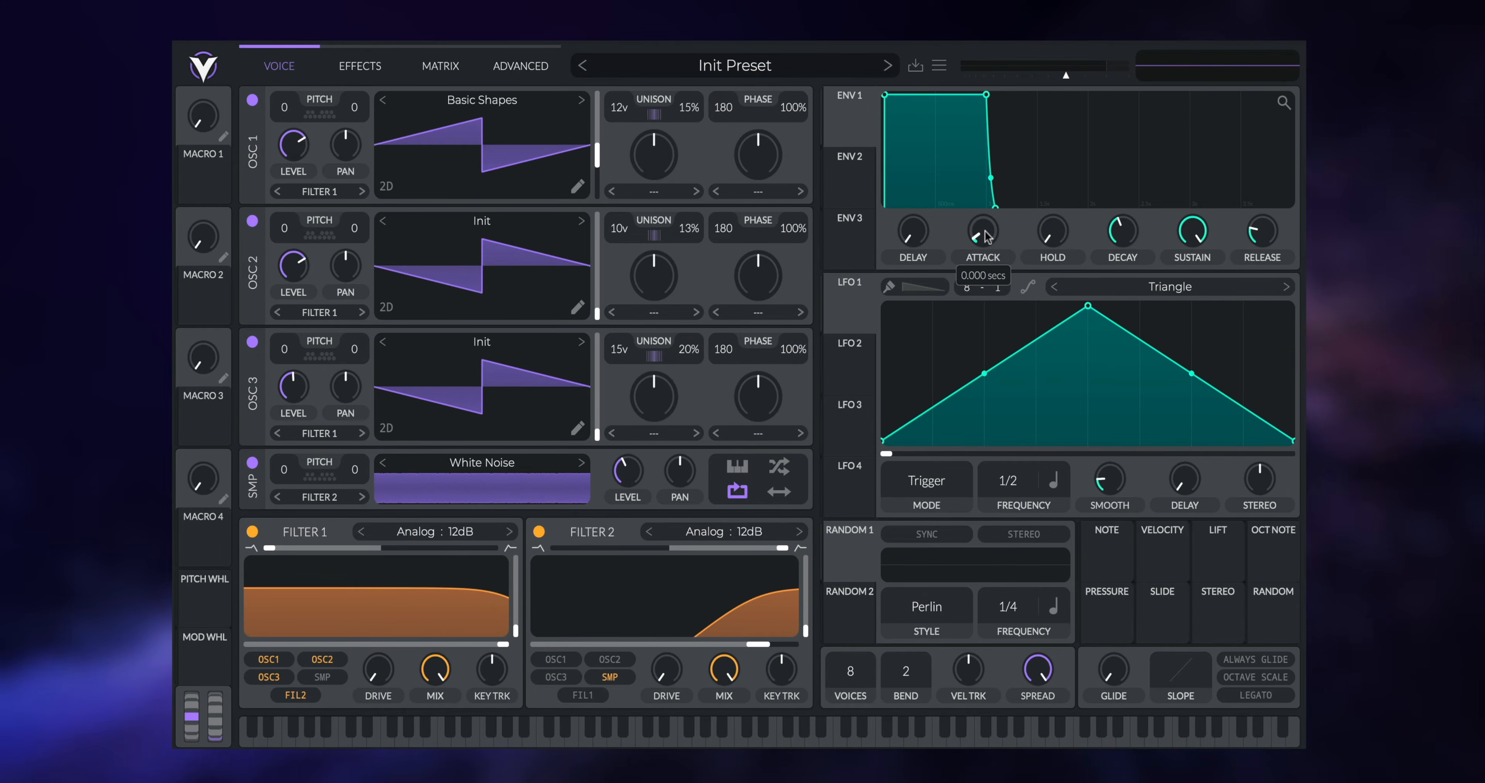
scroll(970, 330, up, 5)
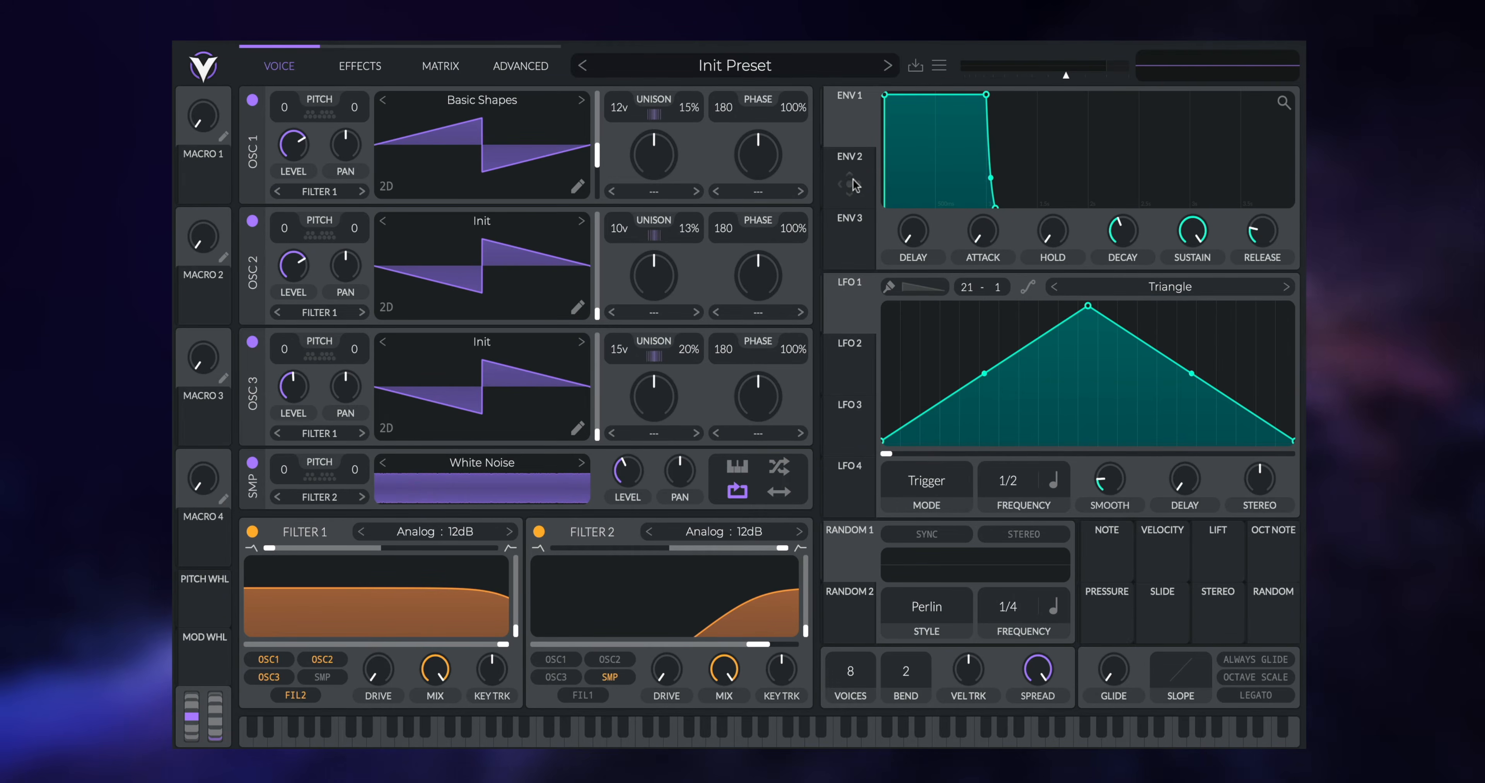
drag(986, 95, 939, 244)
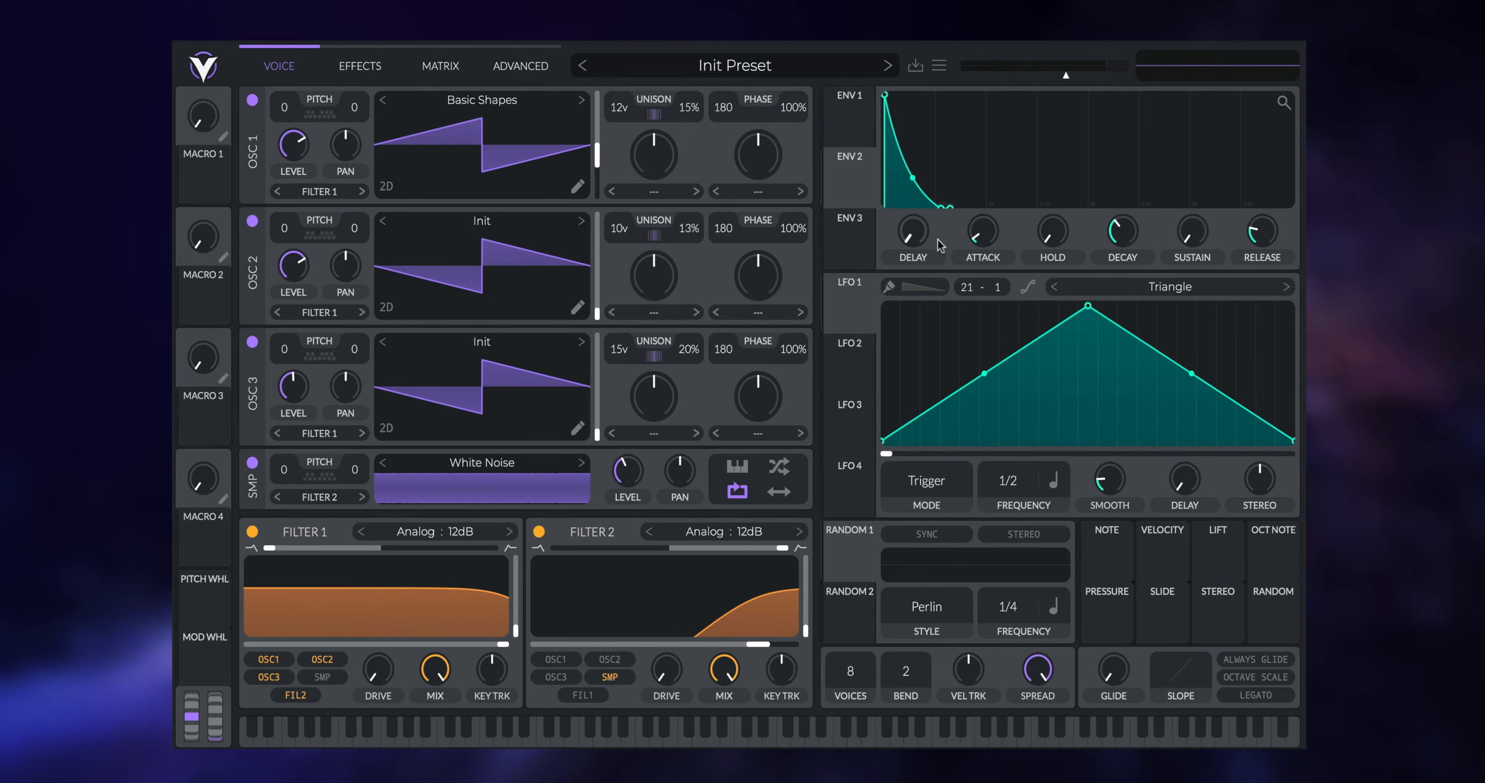
drag(942, 207, 960, 217)
mouse_move(1118, 242)
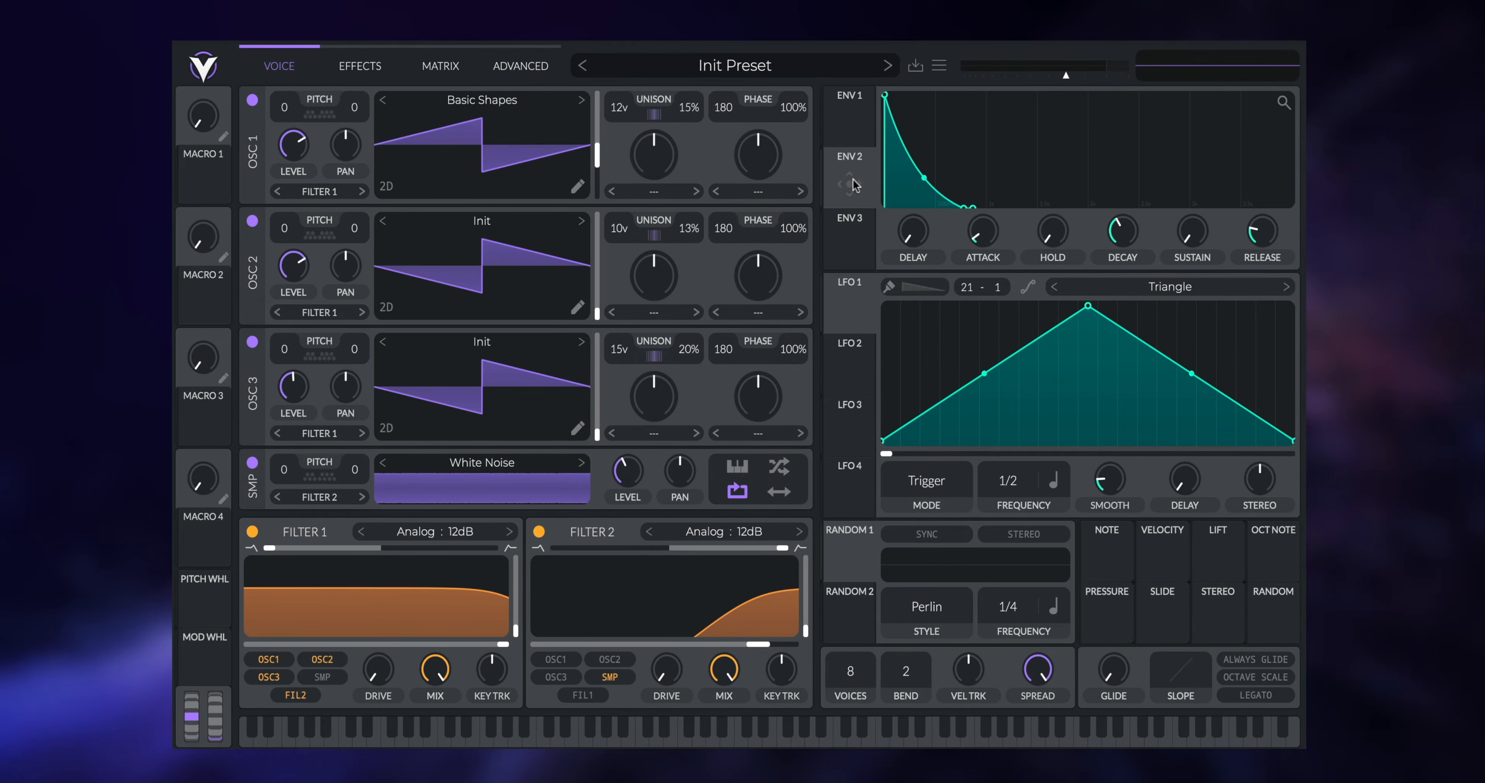
- Assign Envelope 2 to Filter 1's cutoff, lower the cutoff to its minimum, and set the modulation amount to about half
mouse_move(849, 183)
mouse_down()
mouse_move(663, 404)
mouse_move(418, 614)
mouse_up()
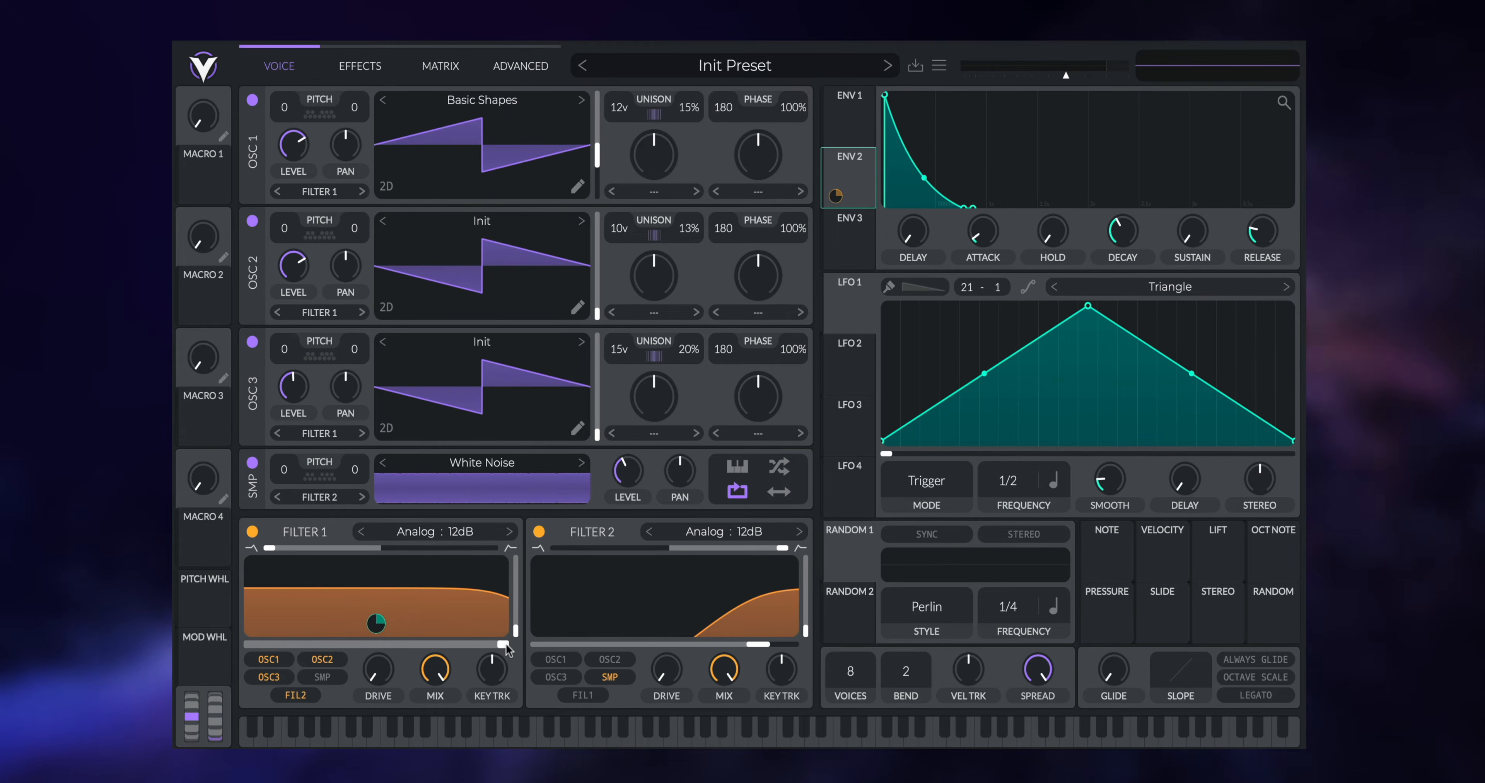
drag(504, 645, 196, 639)
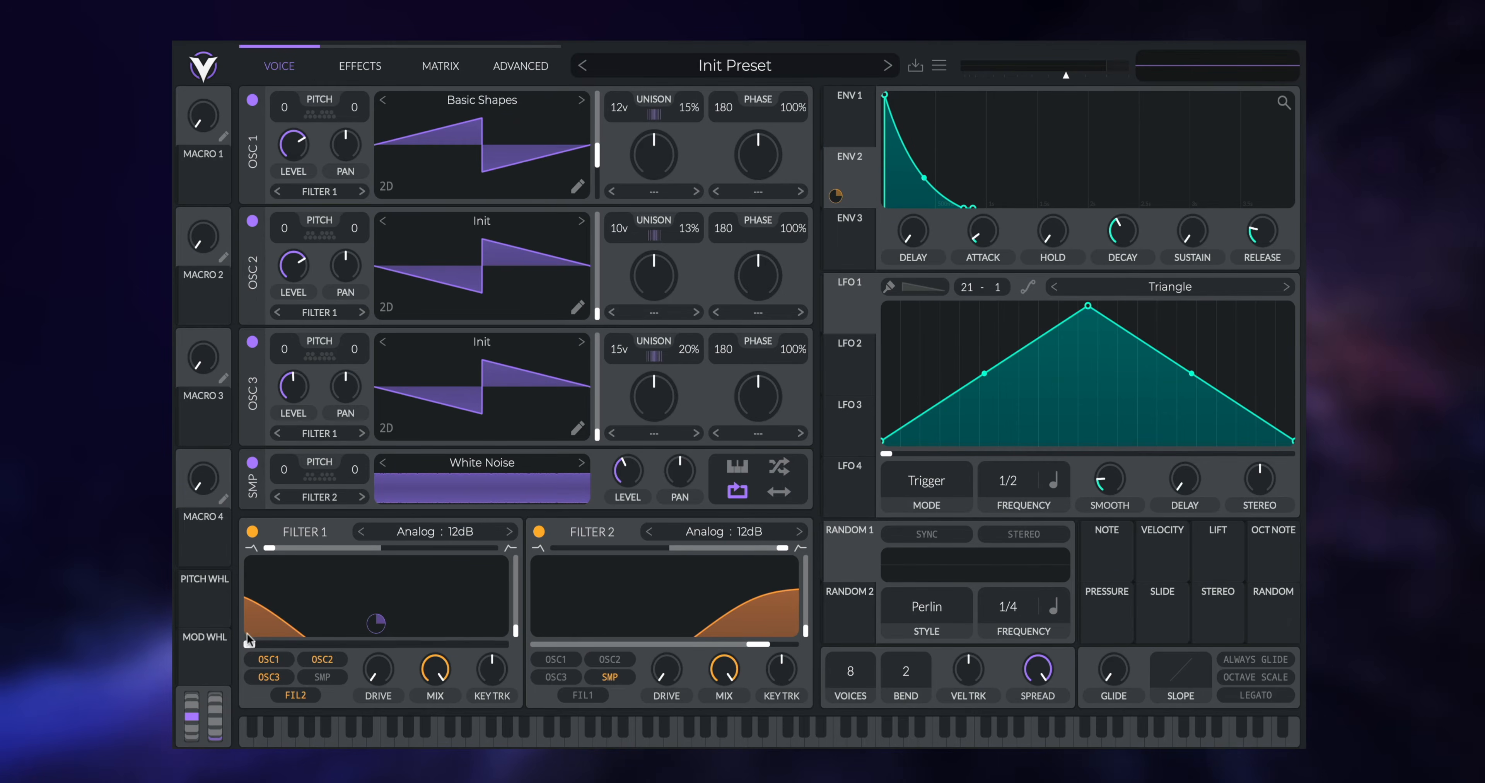
mouse_move(376, 625)
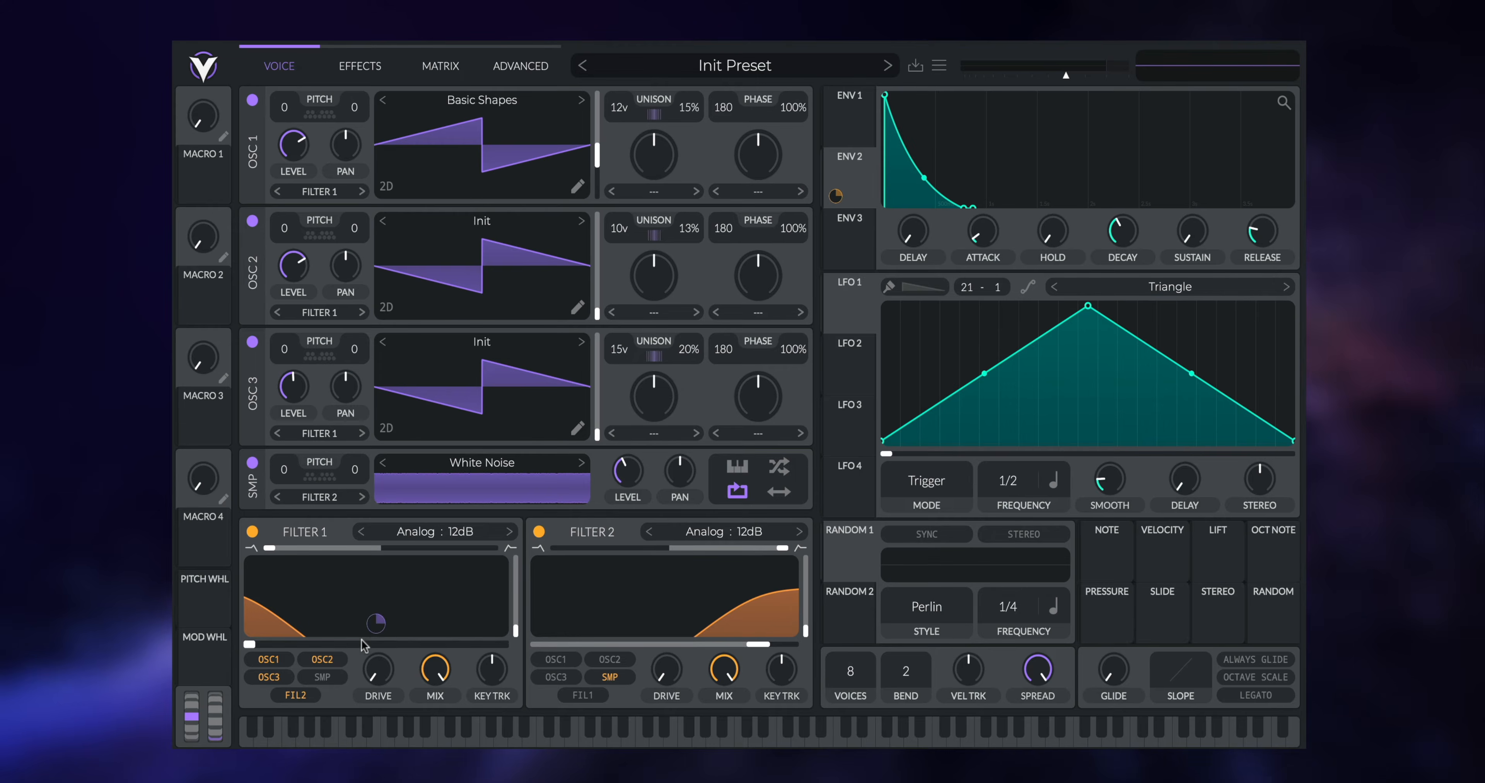
drag(376, 625, 376, 560)
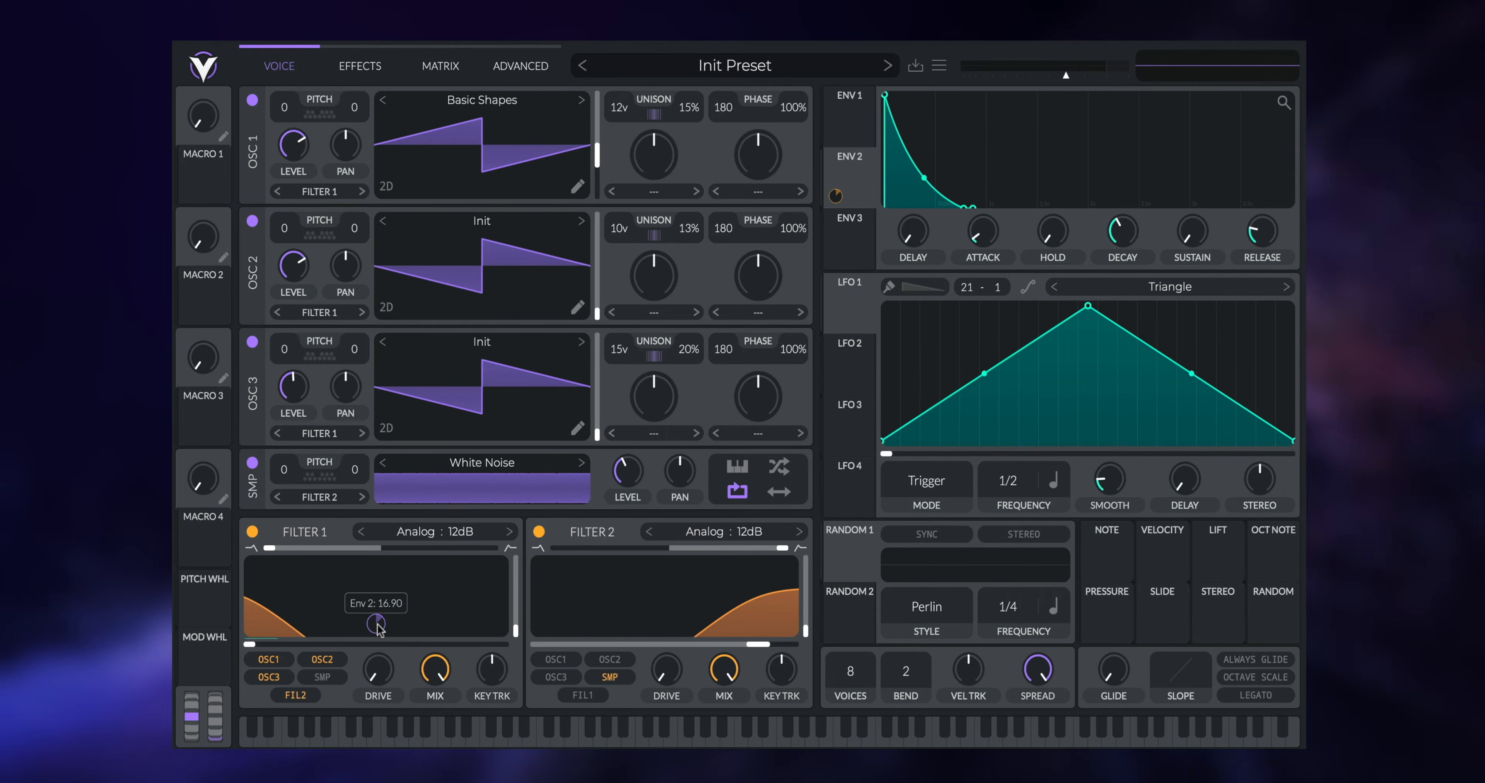
drag(376, 624, 376, 595)
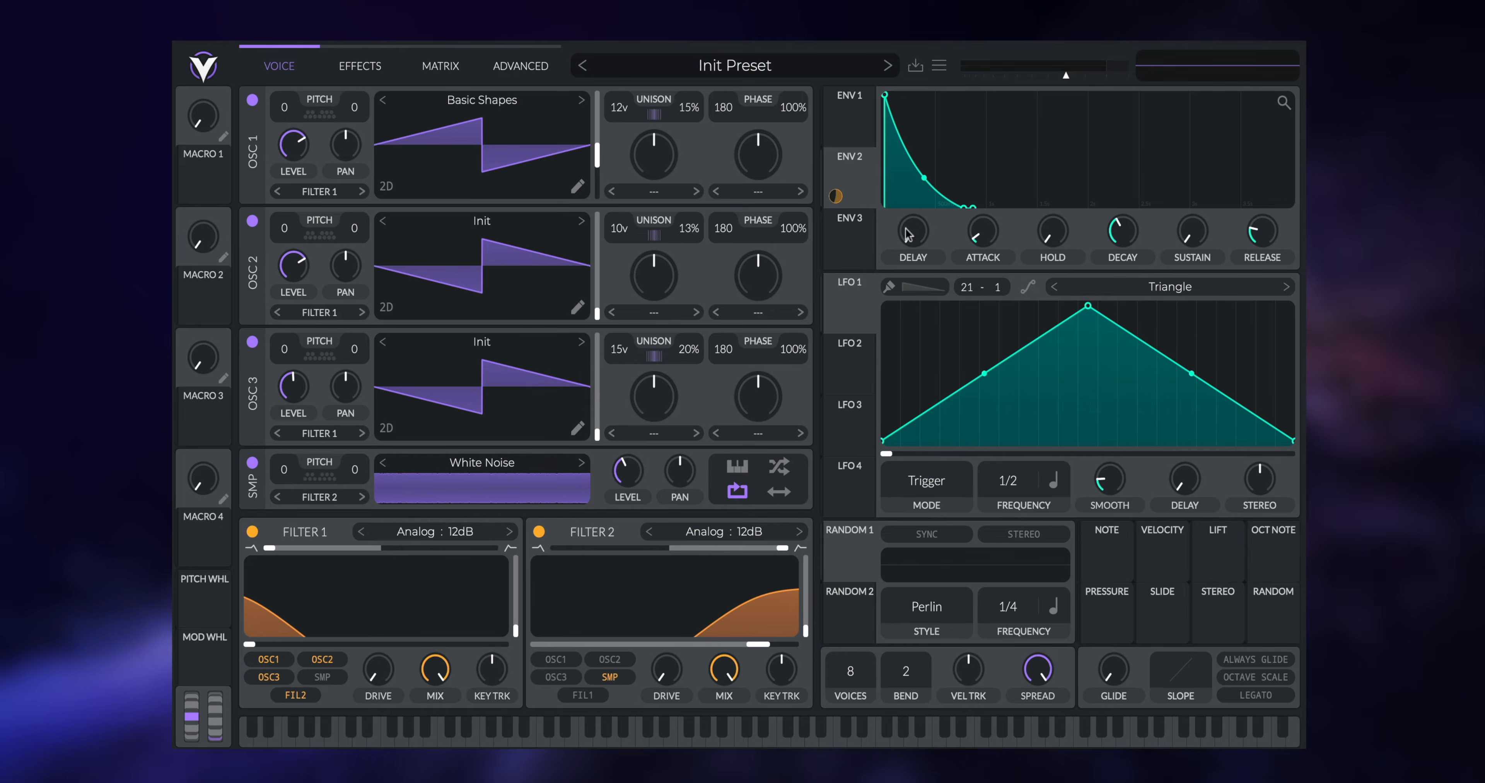
- Shape Envelope 3 as a much shorter pluck than Envelope 2, with zero sustain and a decay of 0.138 secs
click(849, 231)
drag(983, 93, 897, 237)
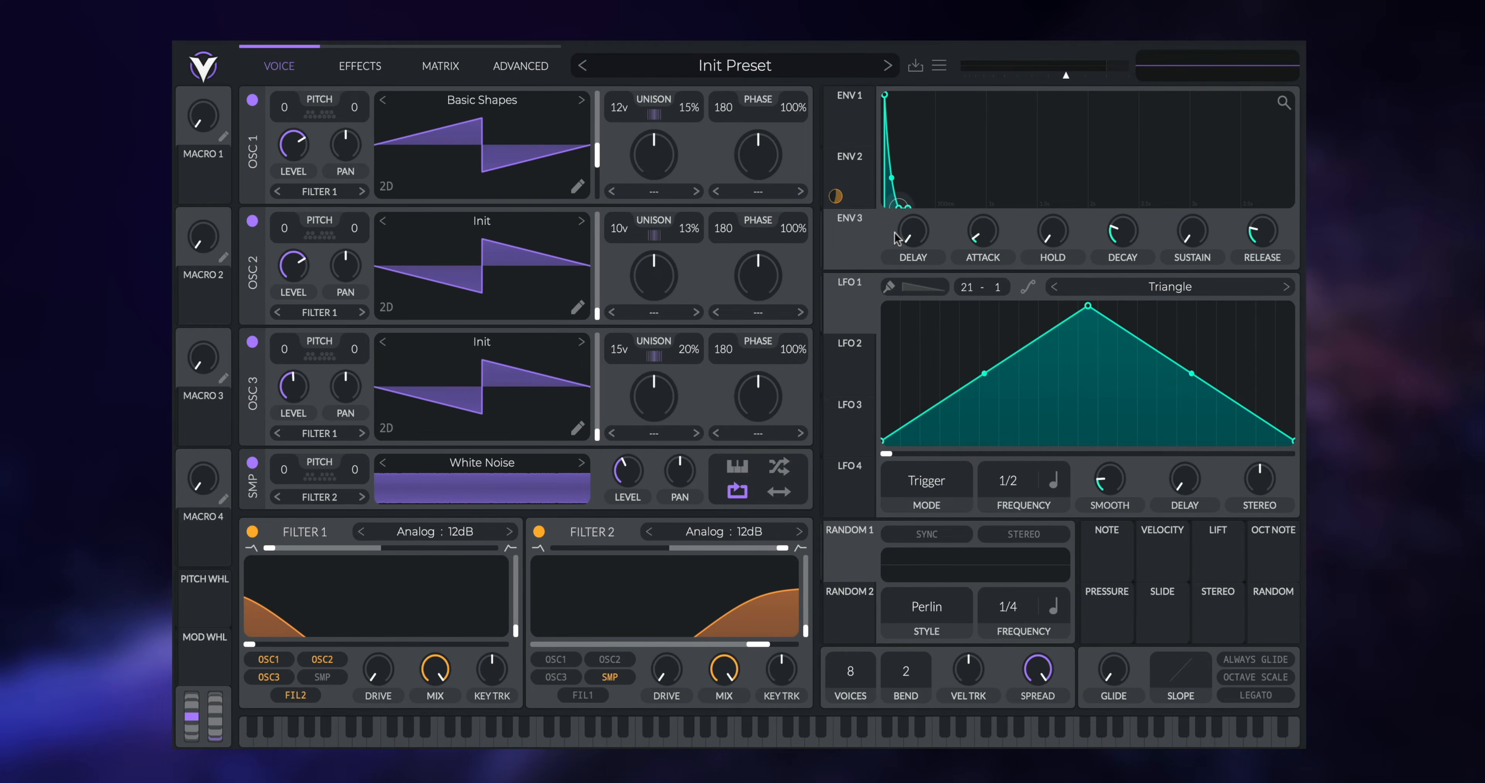
click(867, 178)
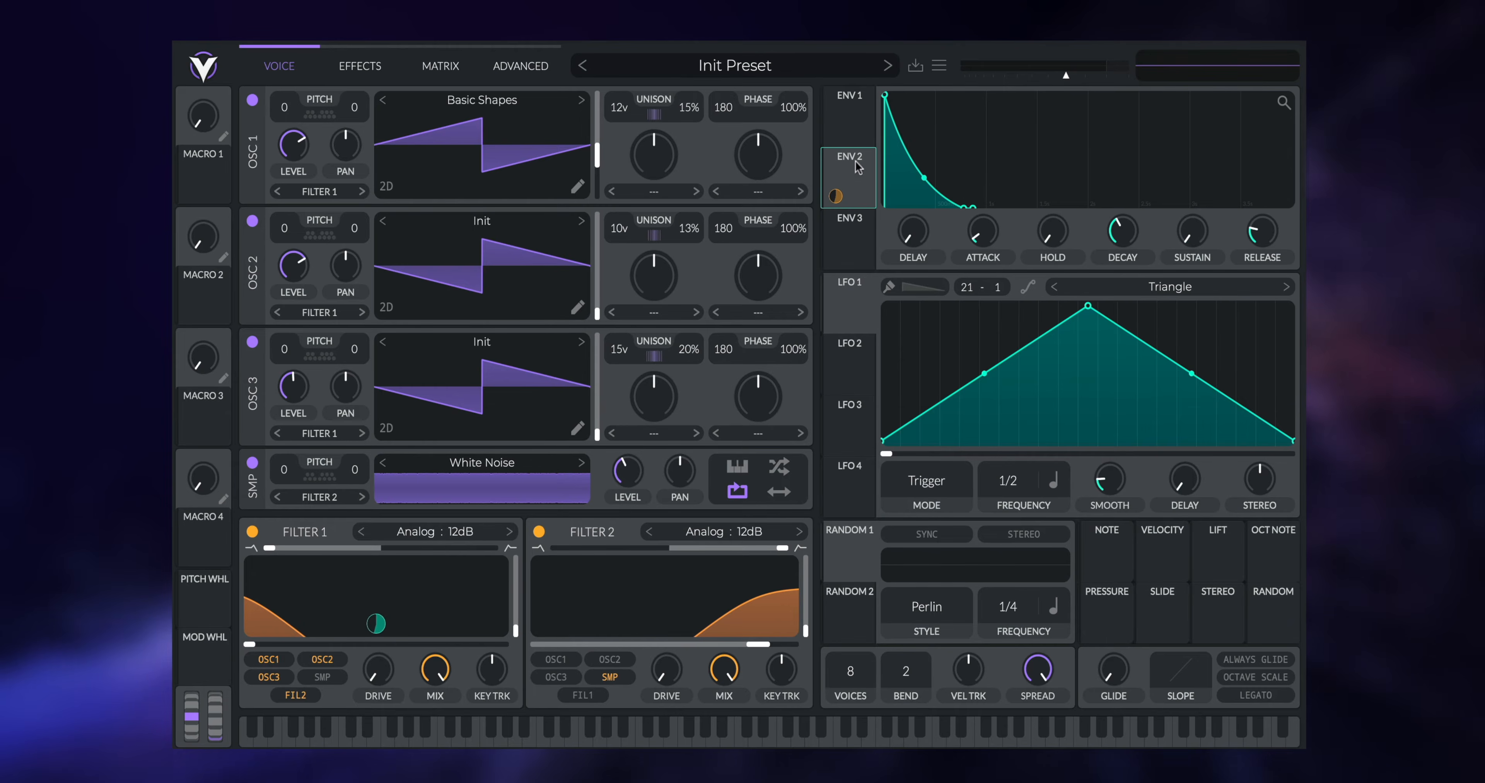
click(868, 239)
mouse_move(1125, 237)
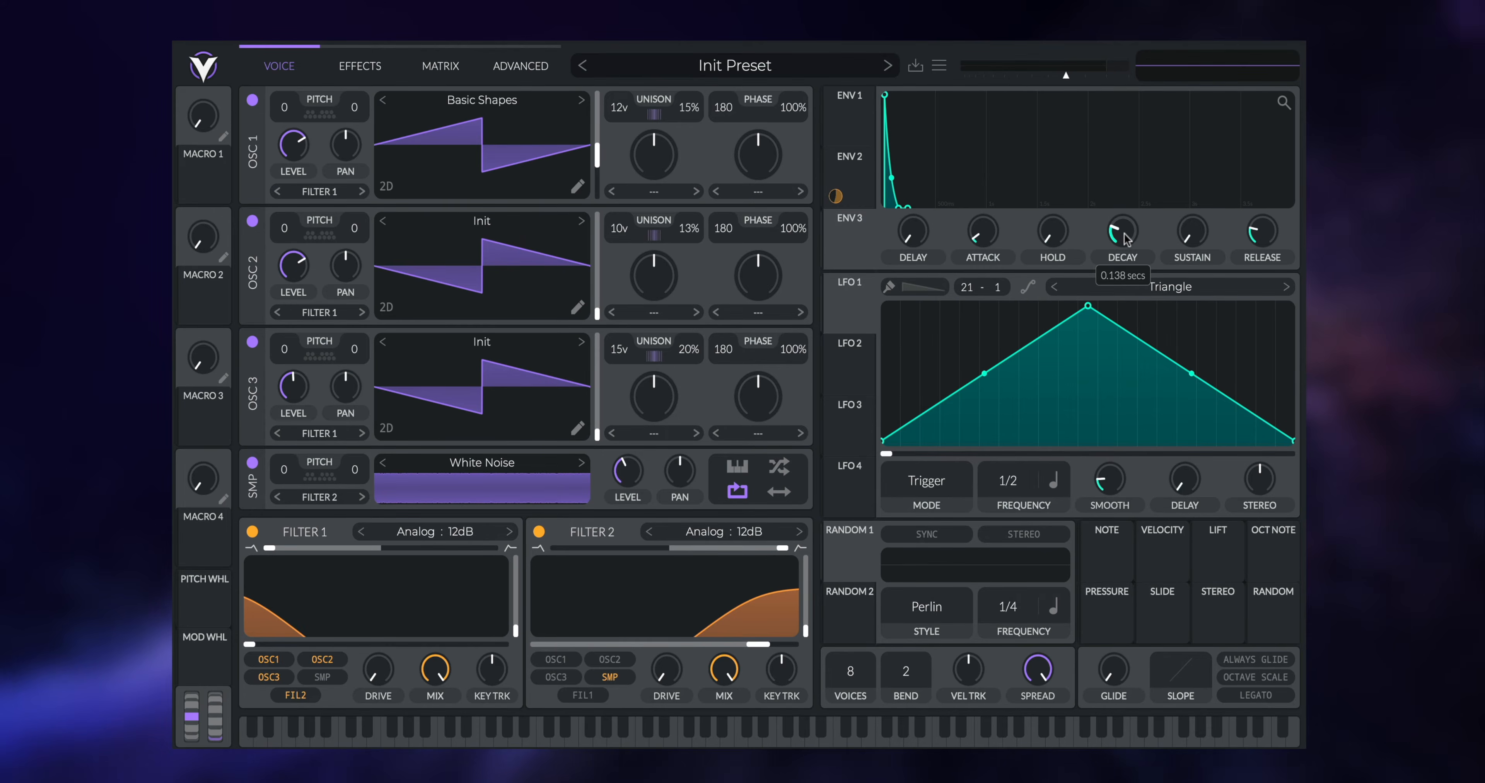
- Assign Envelope 3 to Filter 1's cutoff at an amount of about 46.96 and compare its shape with Envelope 2's
drag(835, 196, 376, 615)
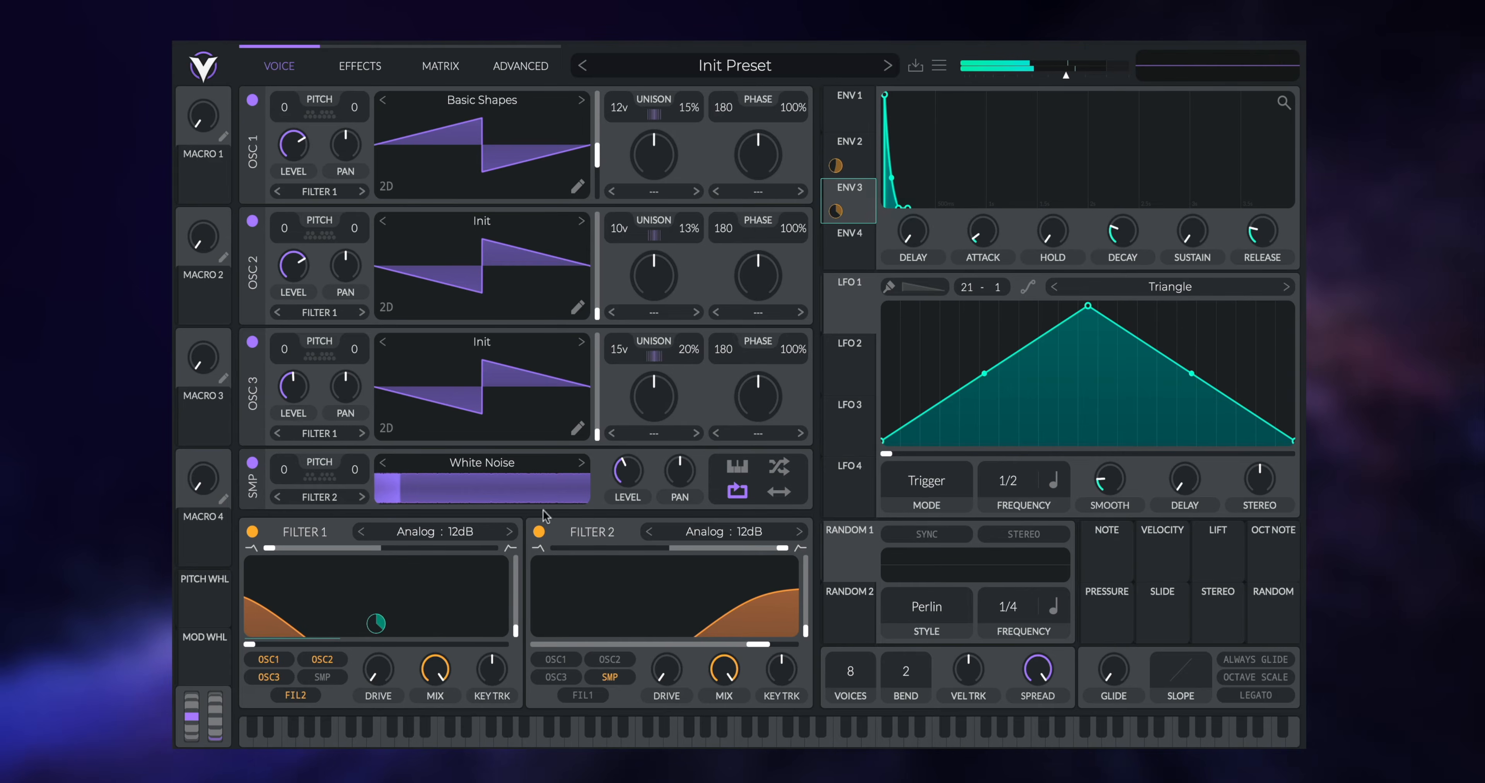
click(870, 144)
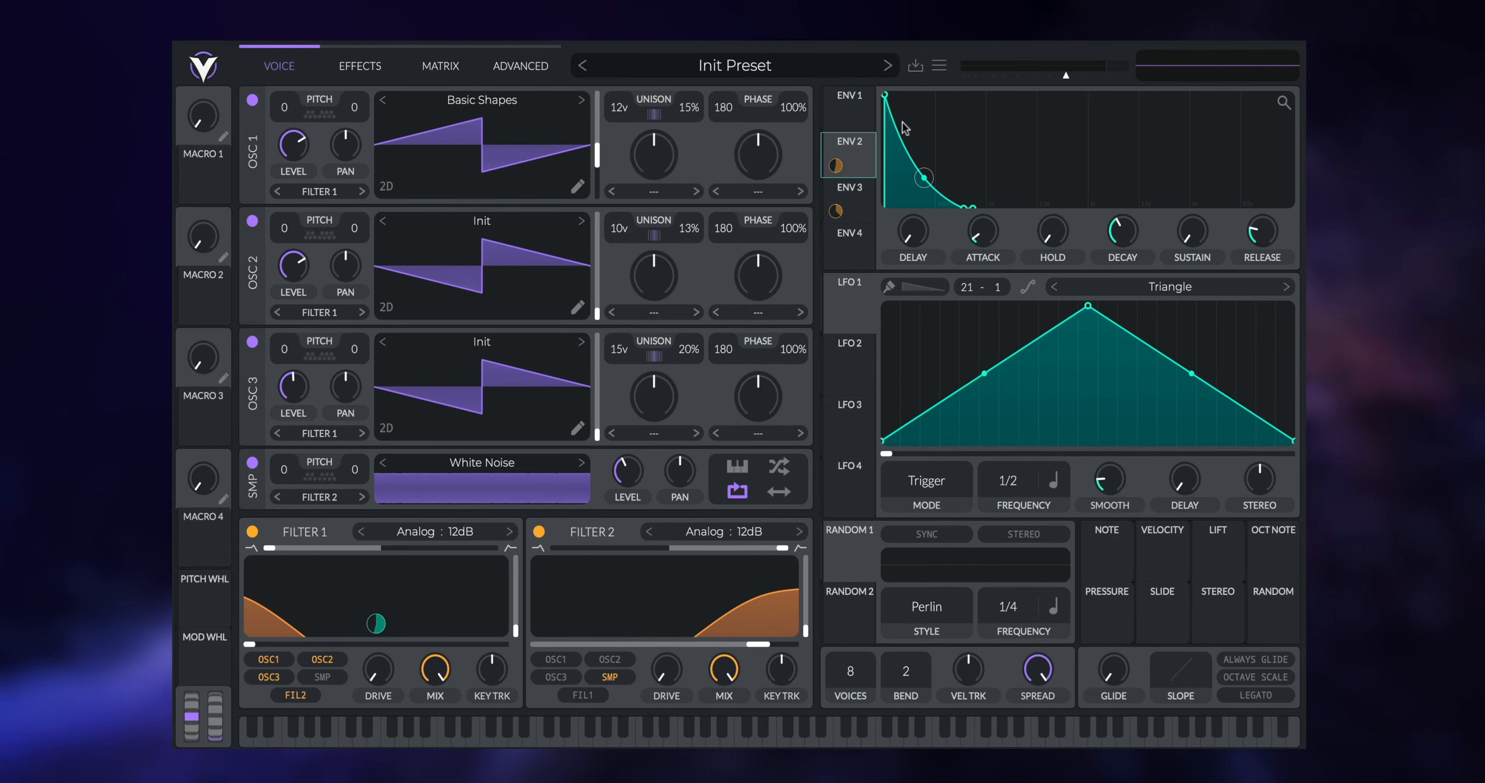
click(855, 213)
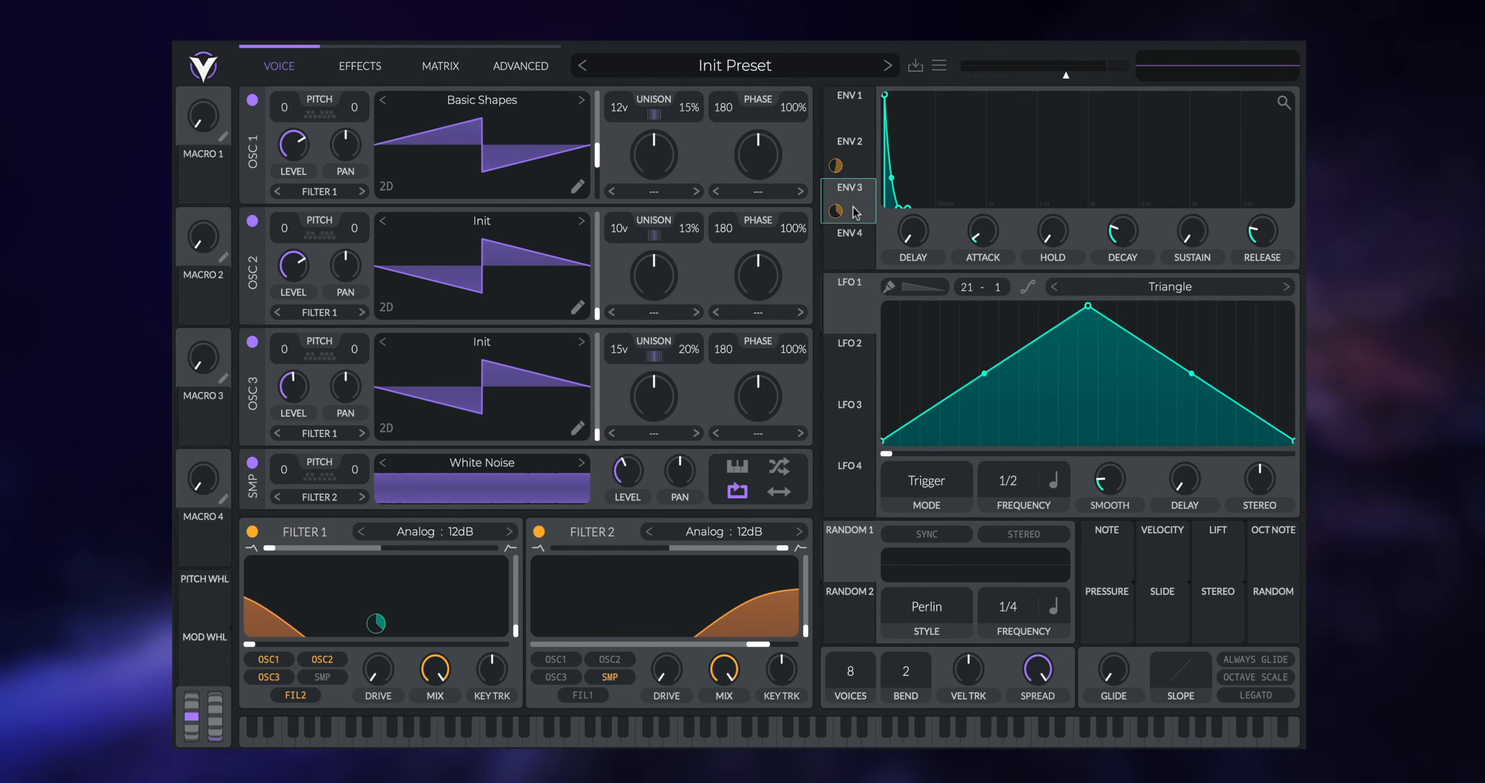
mouse_move(392, 611)
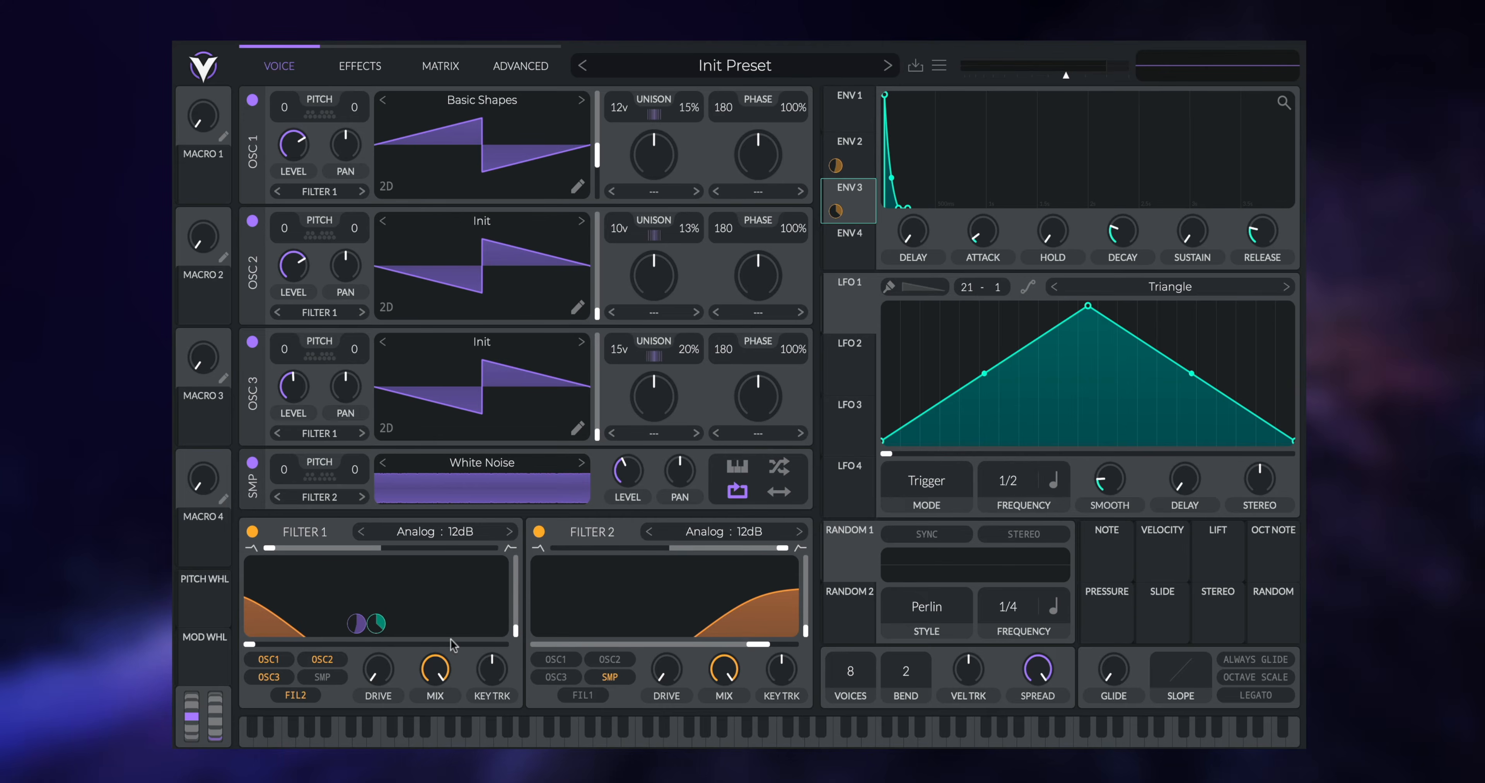
click(858, 158)
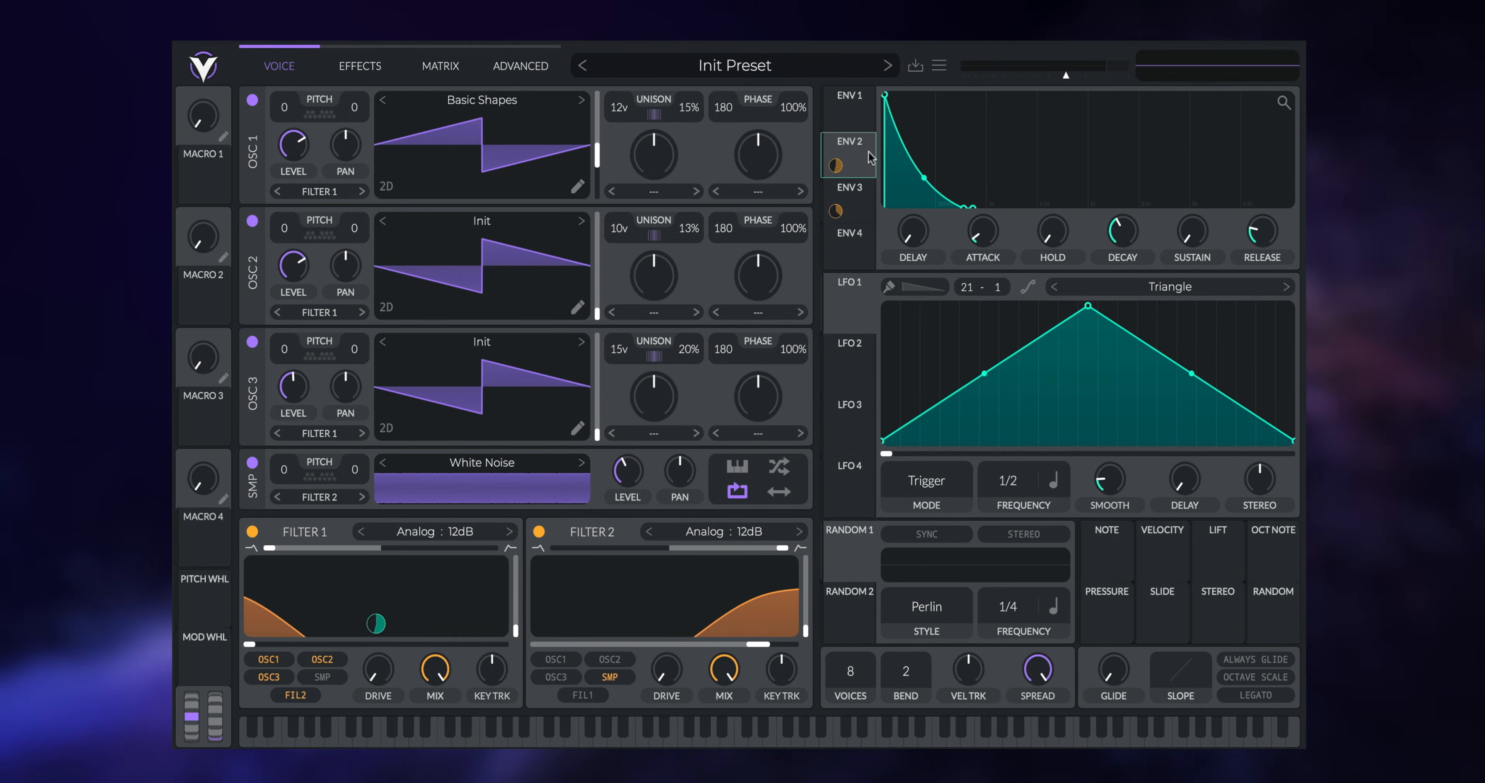
click(860, 202)
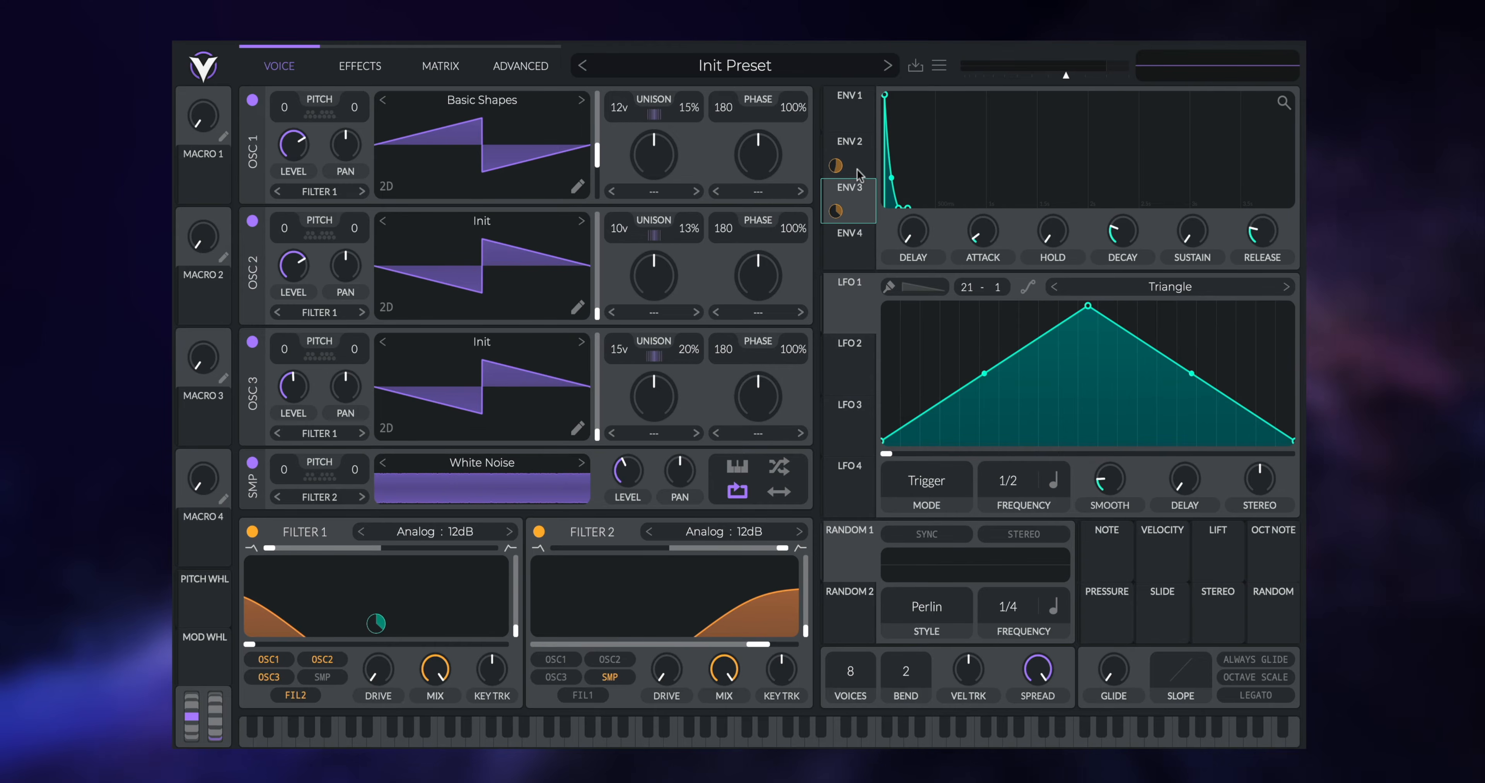
click(858, 161)
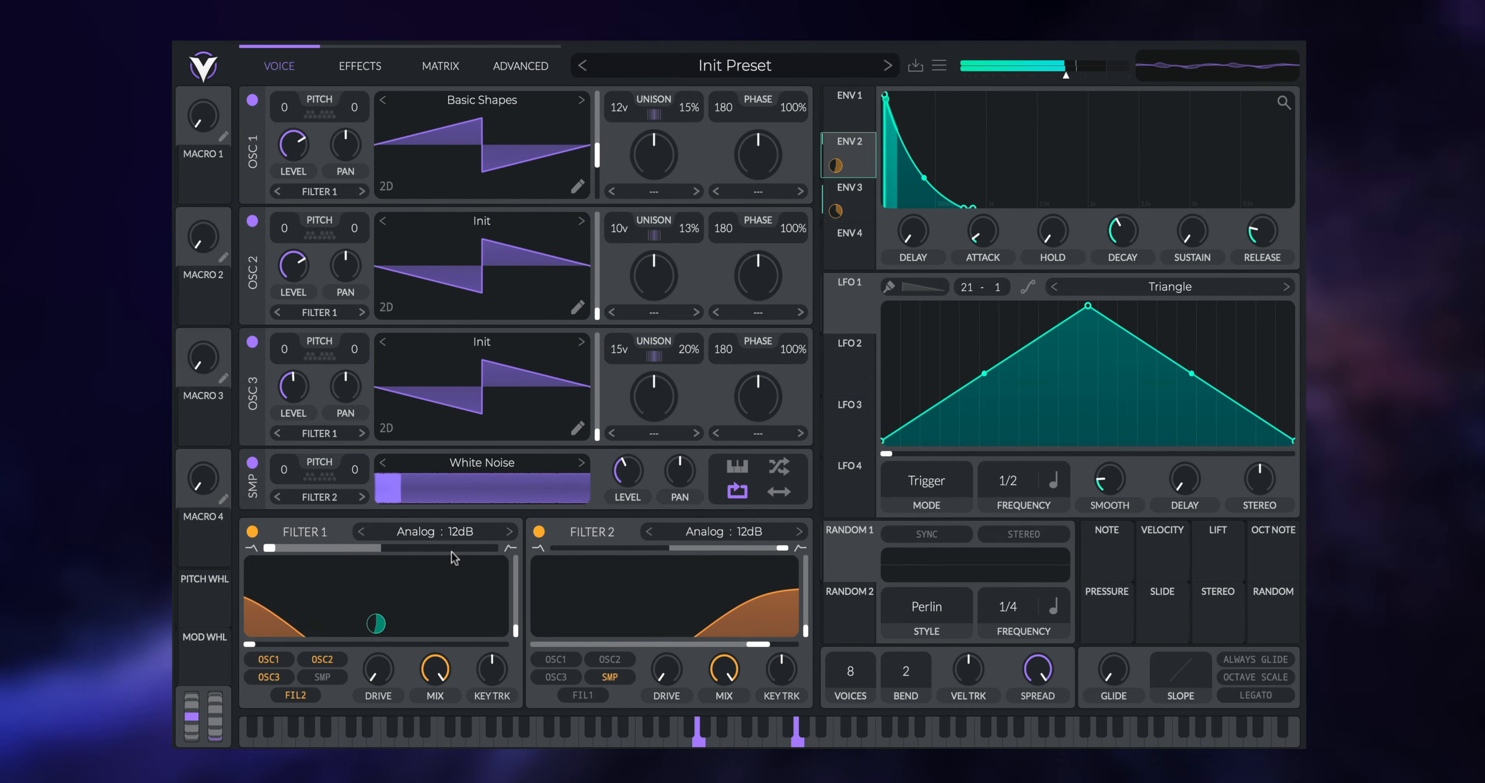
- Bypass Envelope 3's modulation of Filter 1's cutoff, compare the sound, and unbypass it
right_click(830, 212)
click(870, 252)
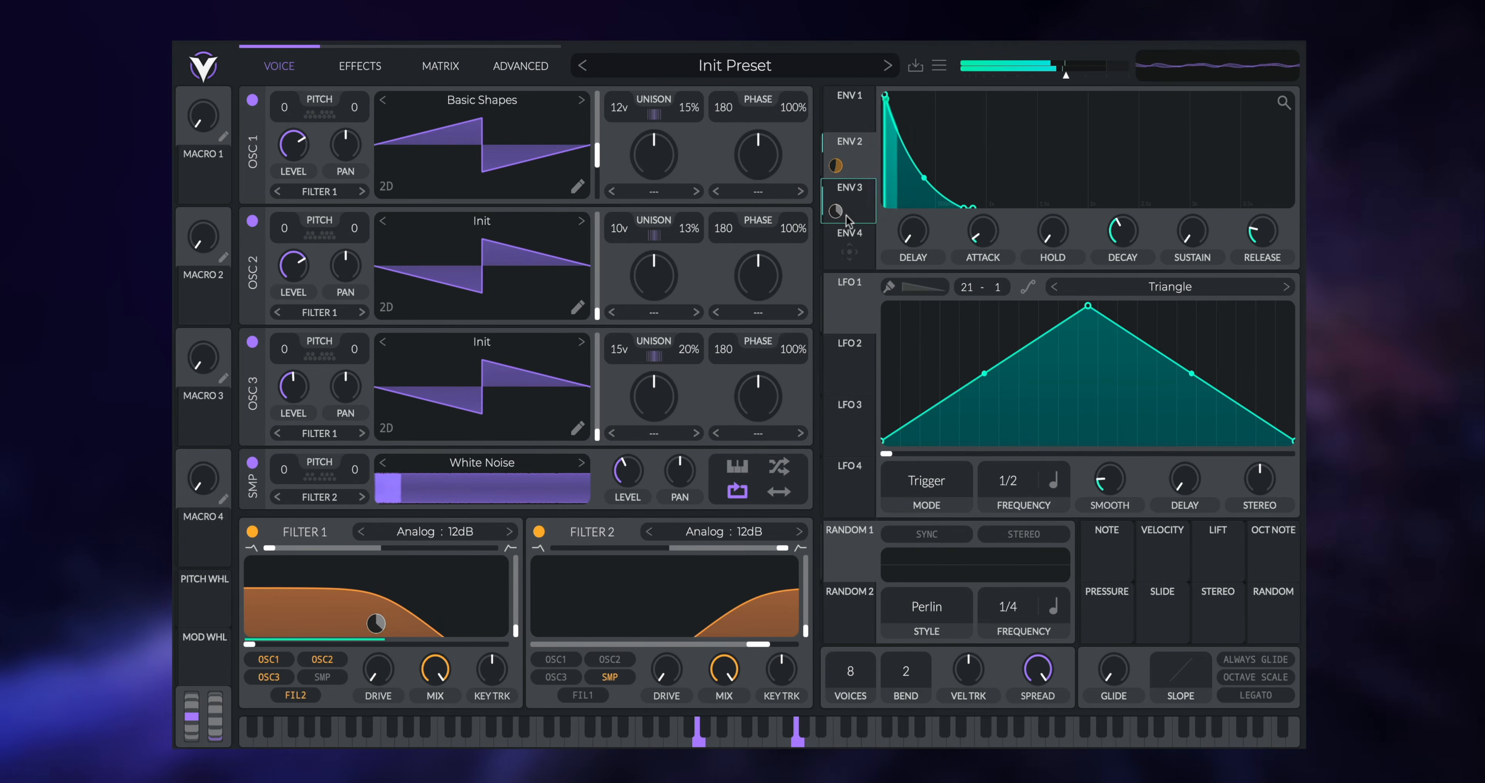
right_click(835, 211)
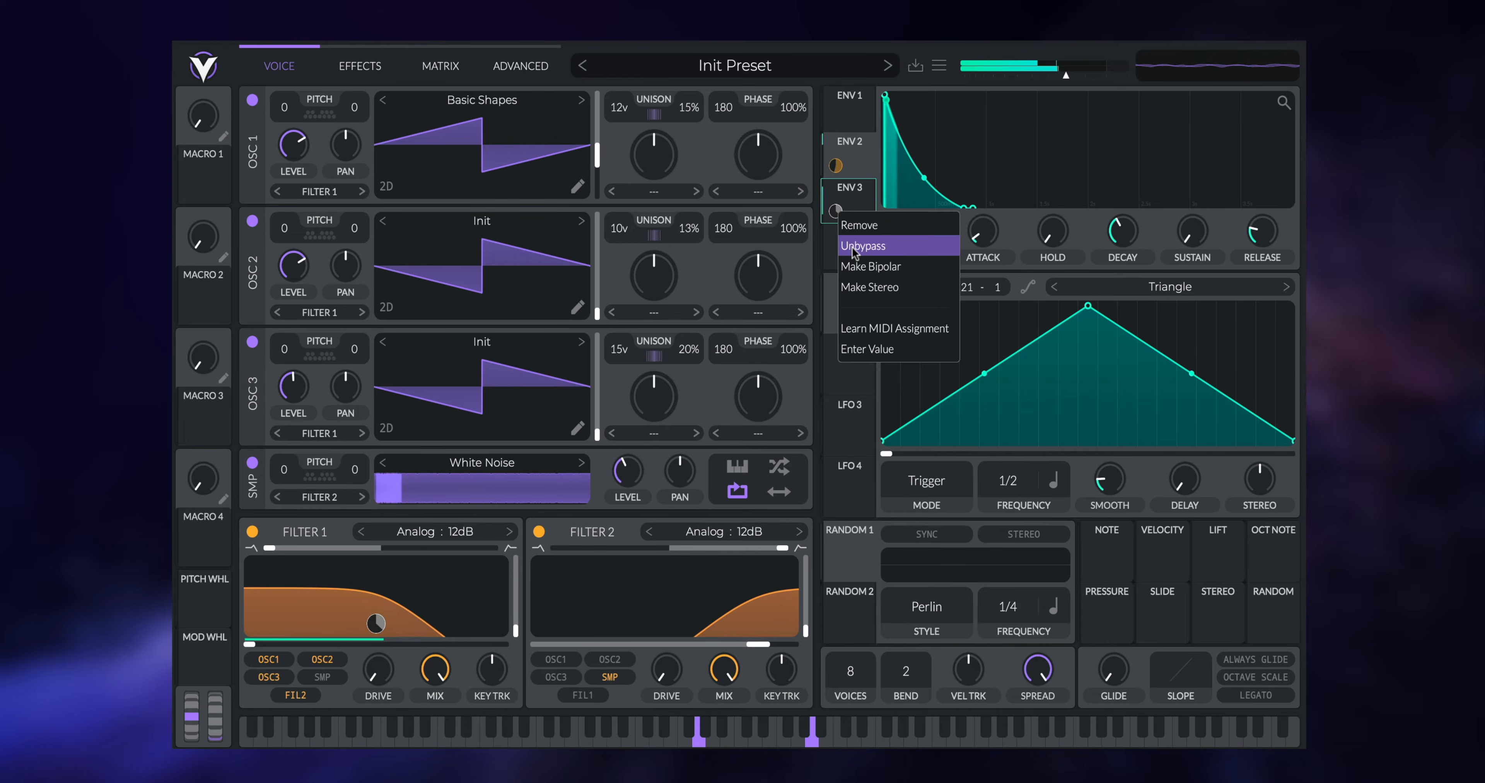
click(852, 248)
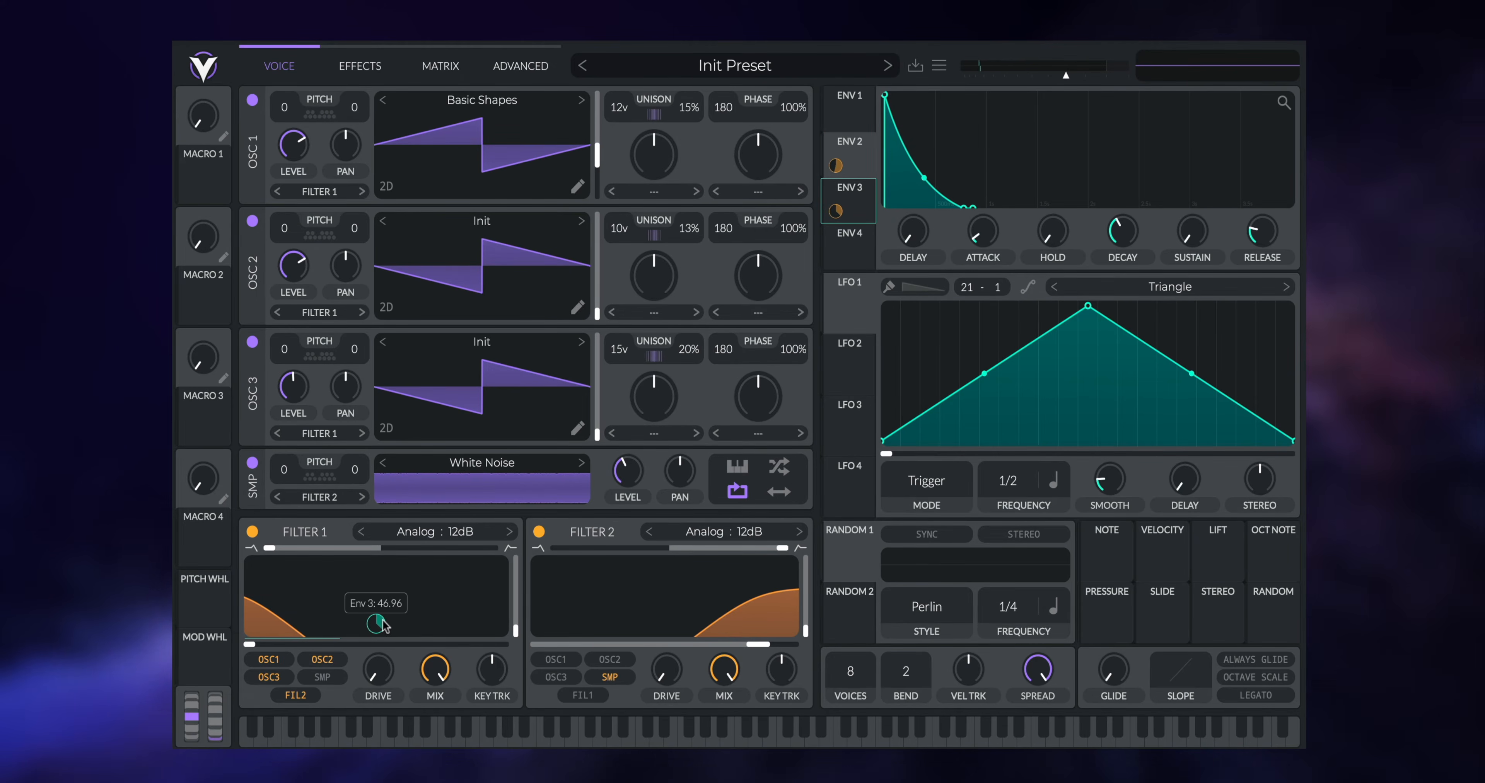
- Set Envelope 3's modulation of Filter 1's cutoff to 14.03, and assign the mod wheel to the same cutoff
drag(383, 624, 383, 640)
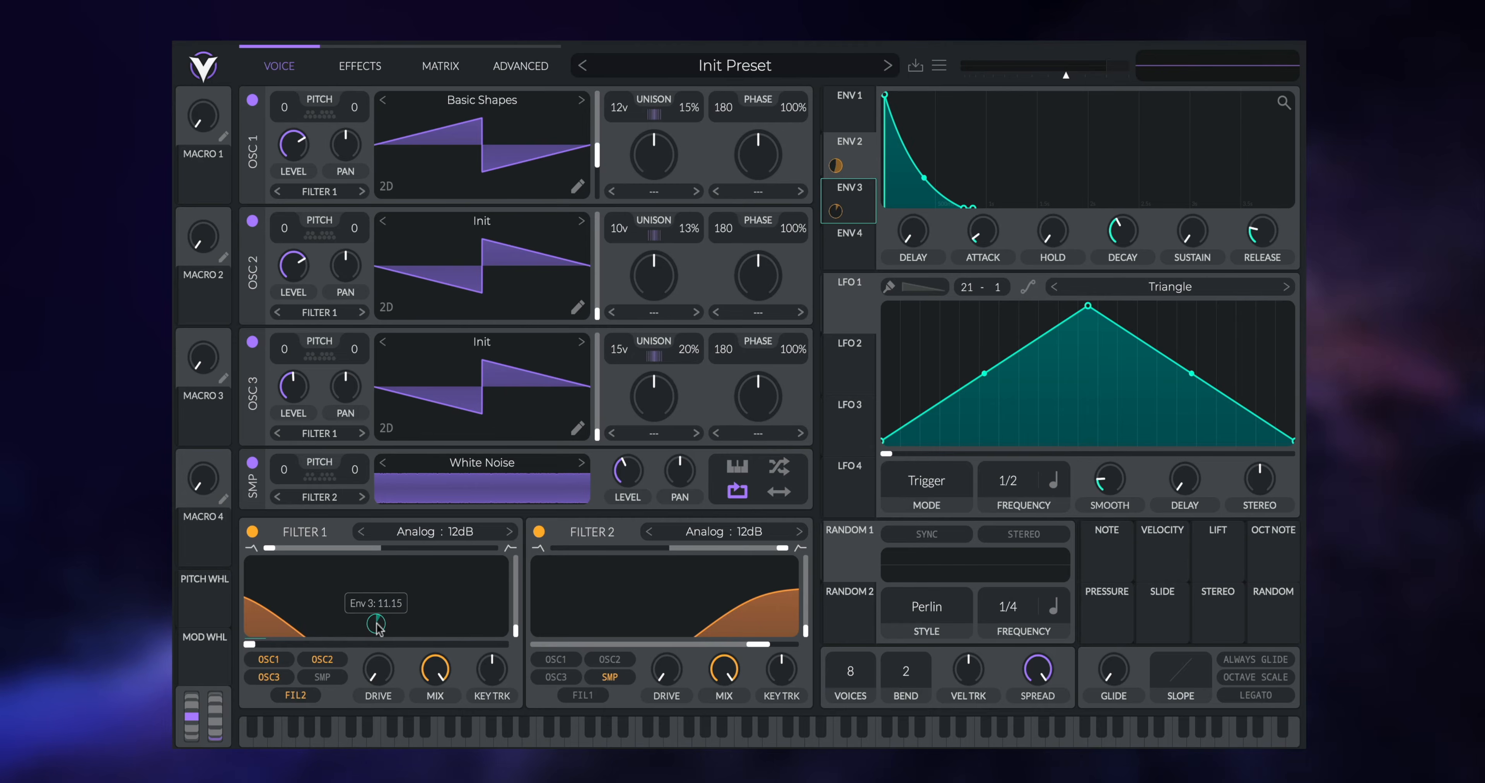
mouse_move(375, 623)
mouse_down()
mouse_move(376, 637)
mouse_move(376, 608)
mouse_up()
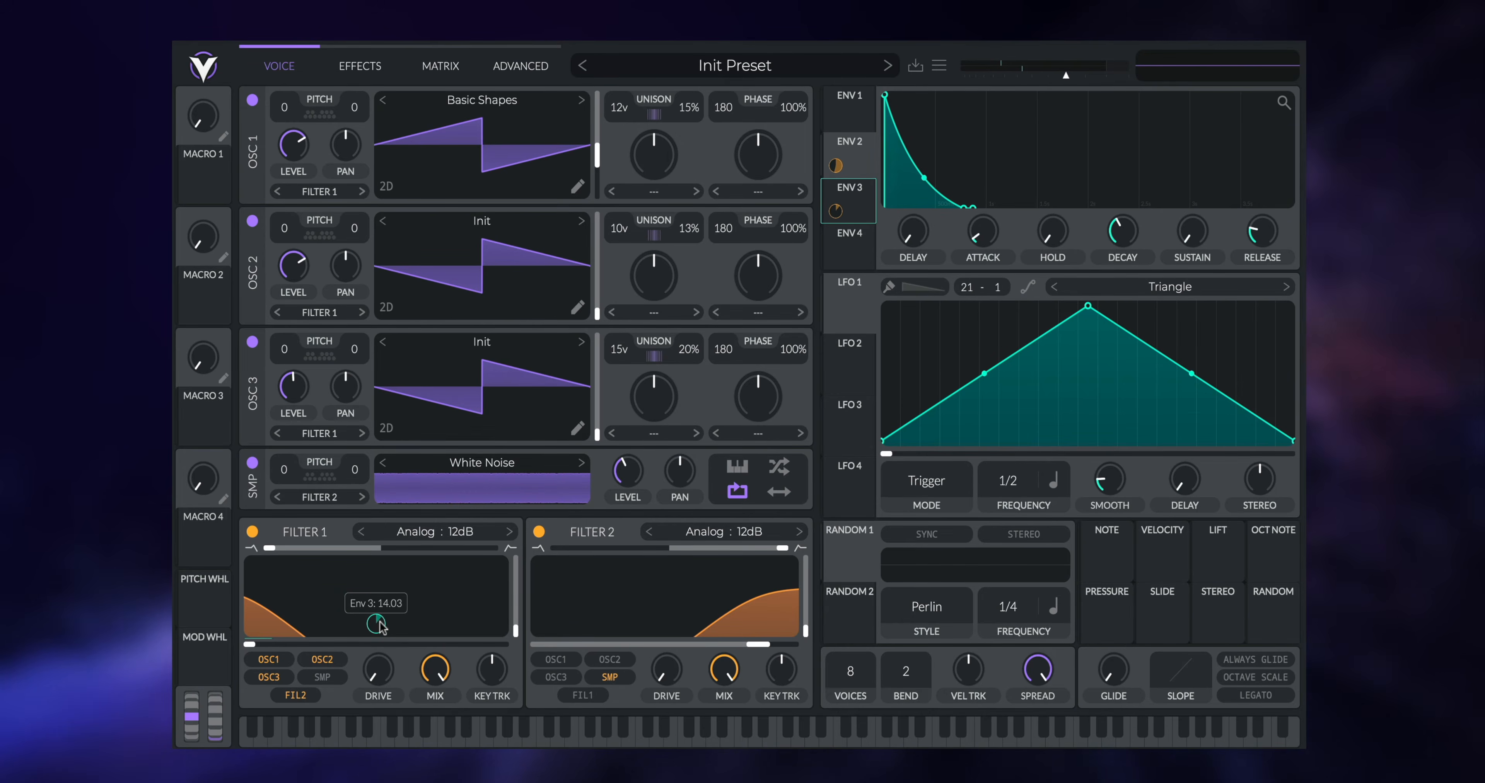
mouse_move(211, 640)
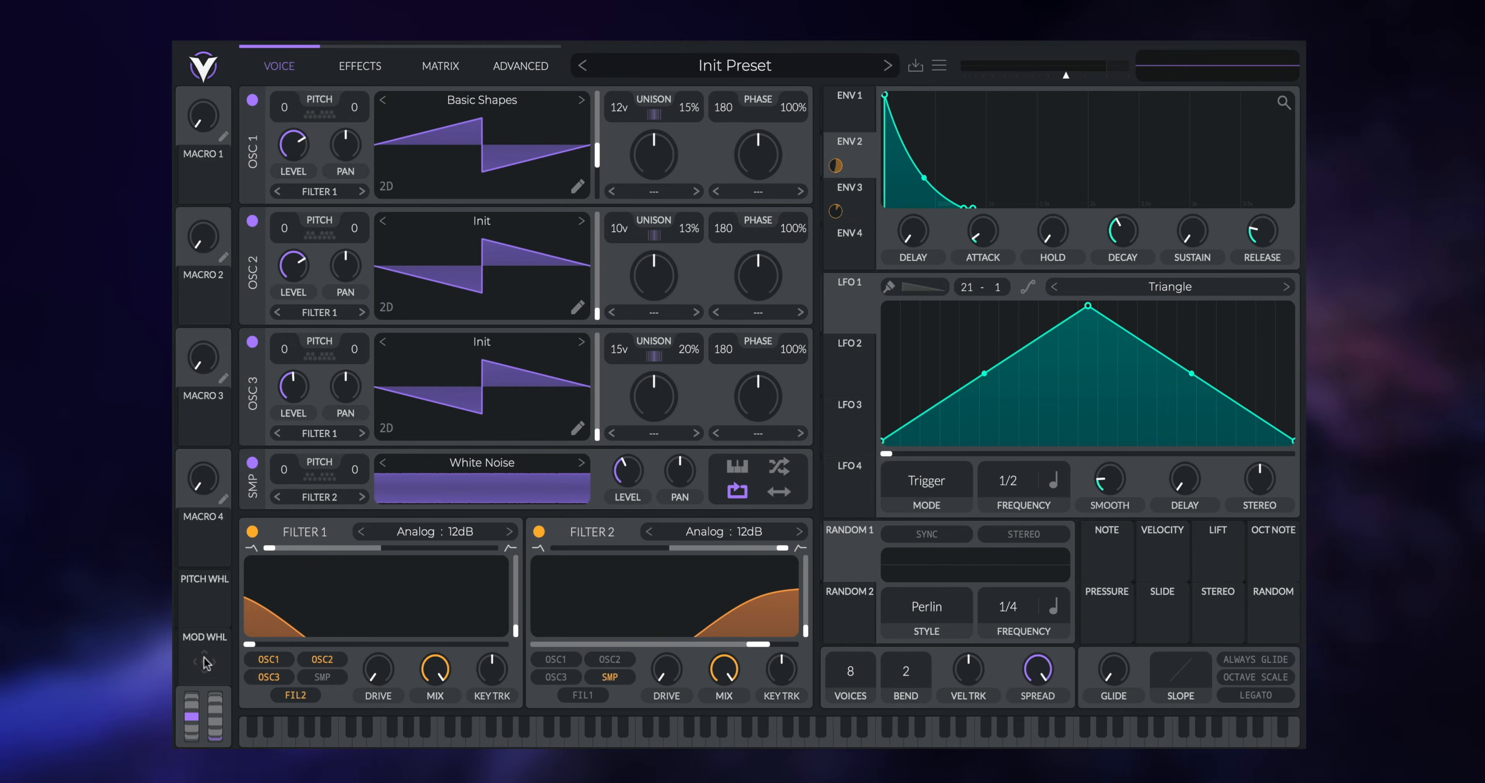
drag(204, 662, 333, 630)
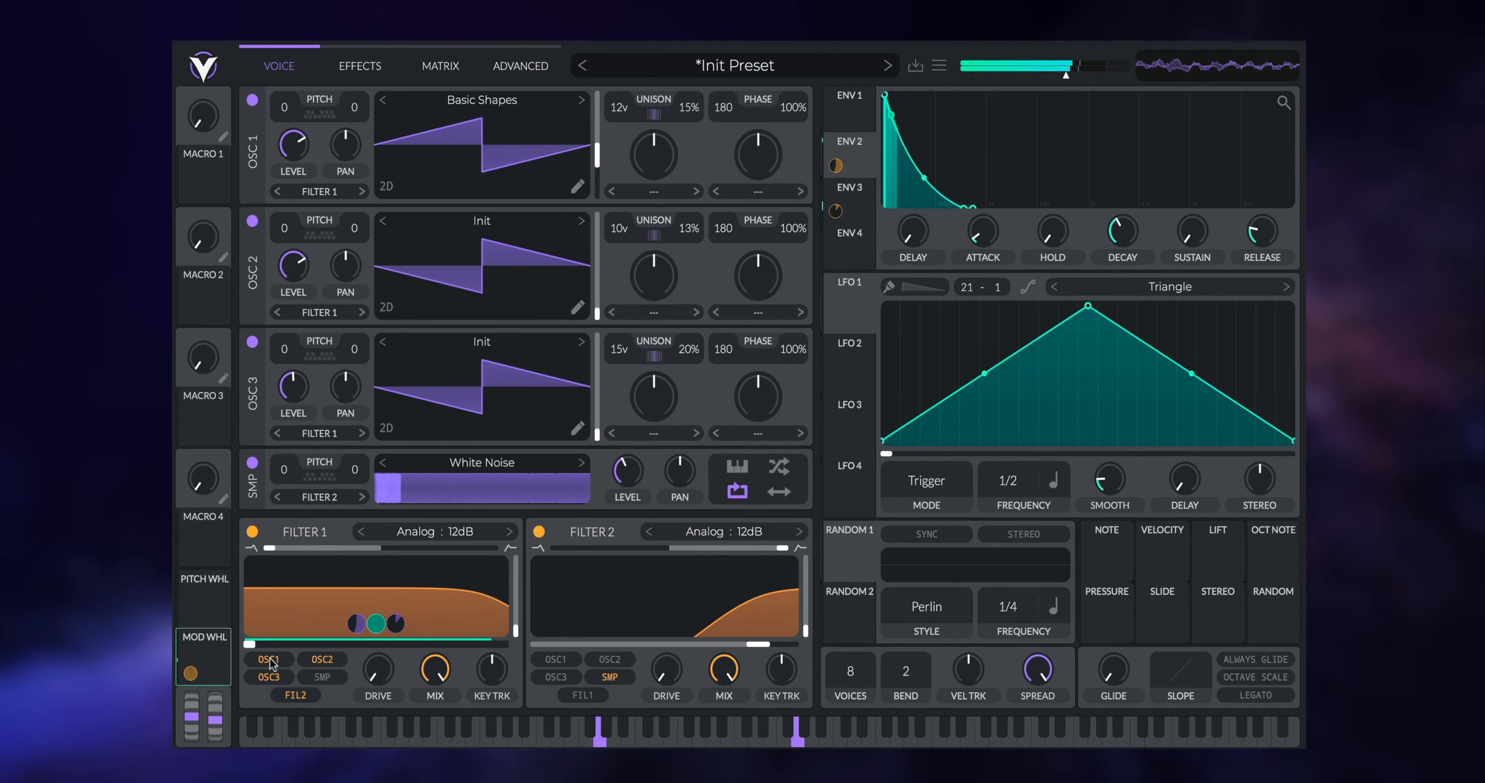
mouse_move(376, 623)
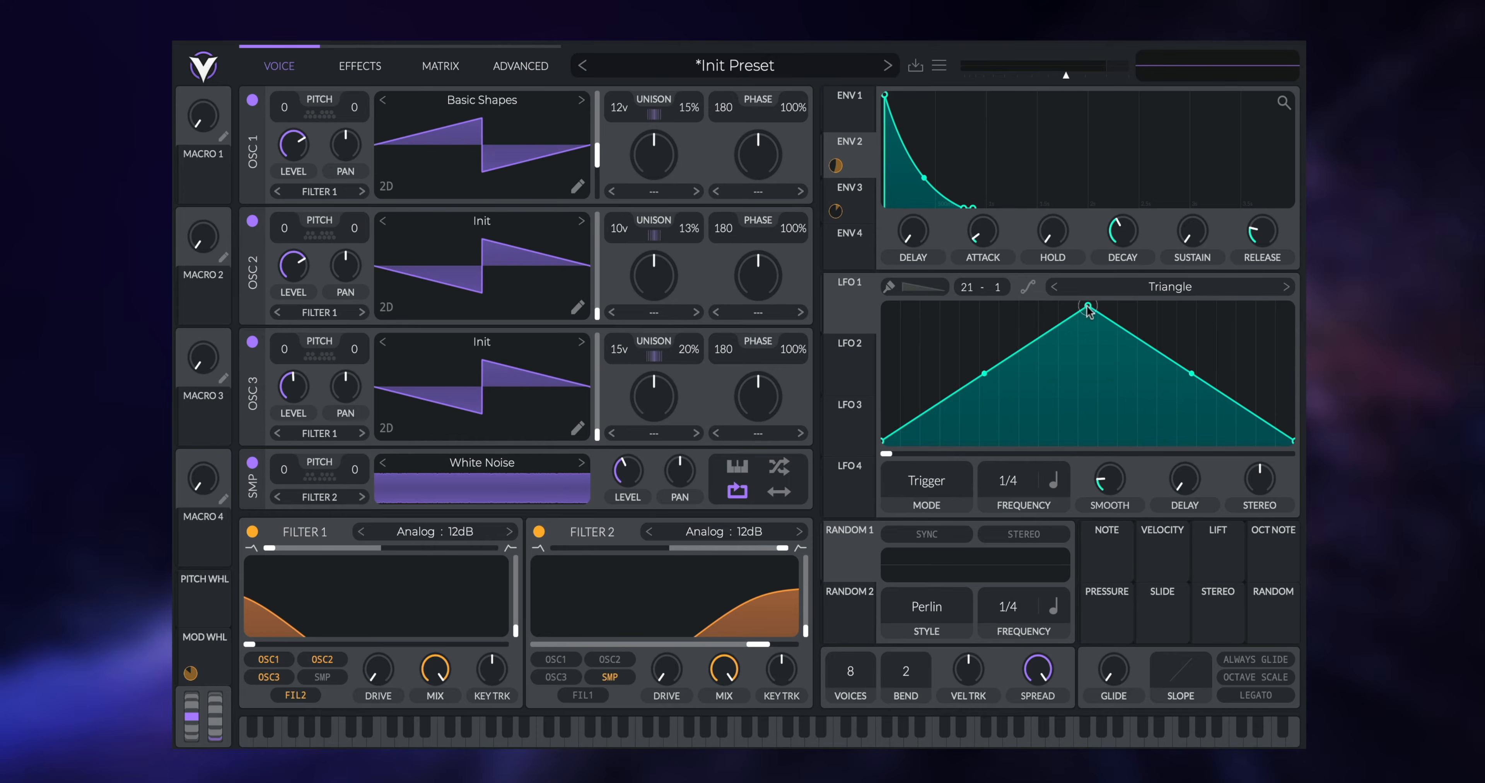
- Reshape LFO 1 into a steep decaying curve and run it in Envelope mode with its frequency in seconds
drag(1087, 307, 859, 252)
drag(1087, 375, 1010, 605)
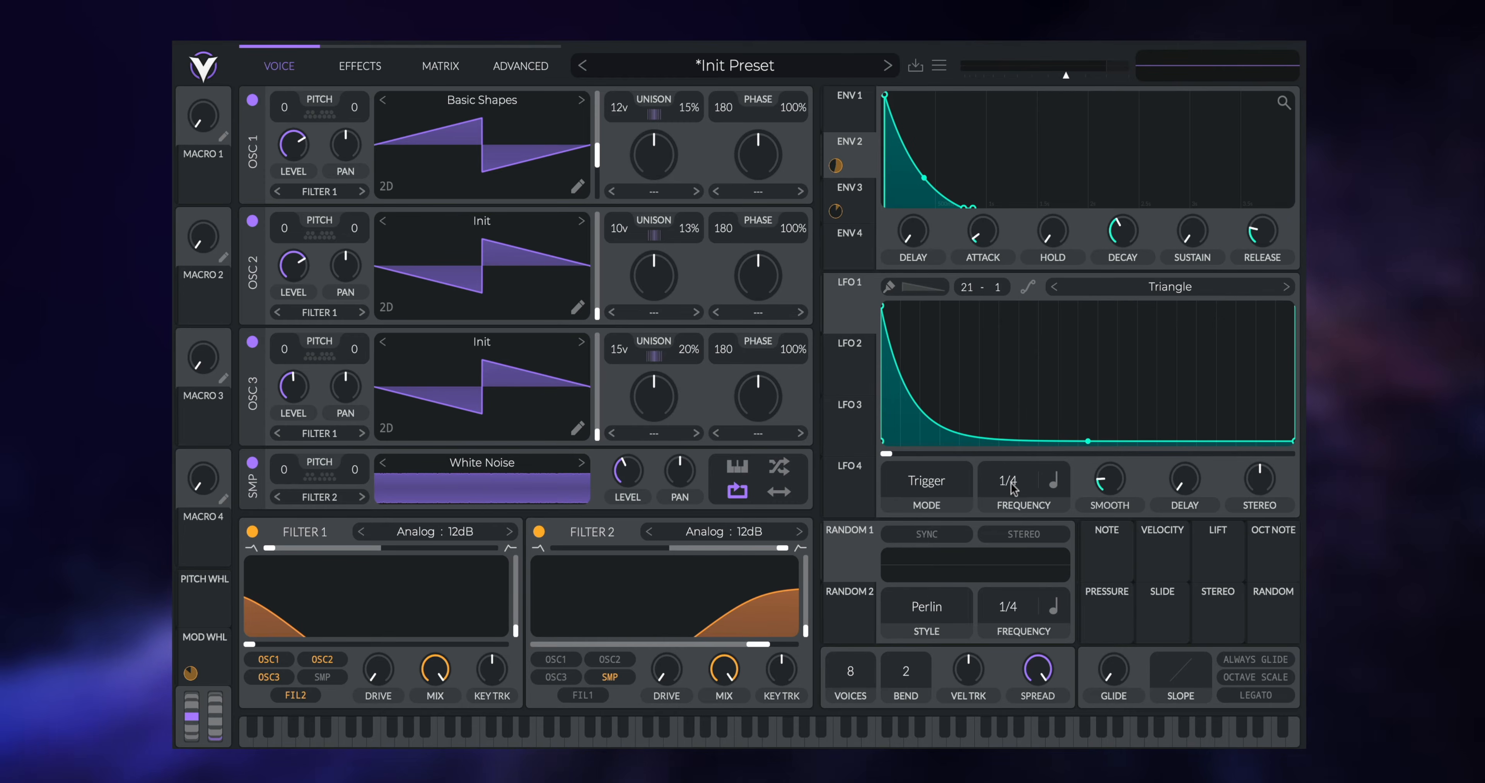
click(1053, 482)
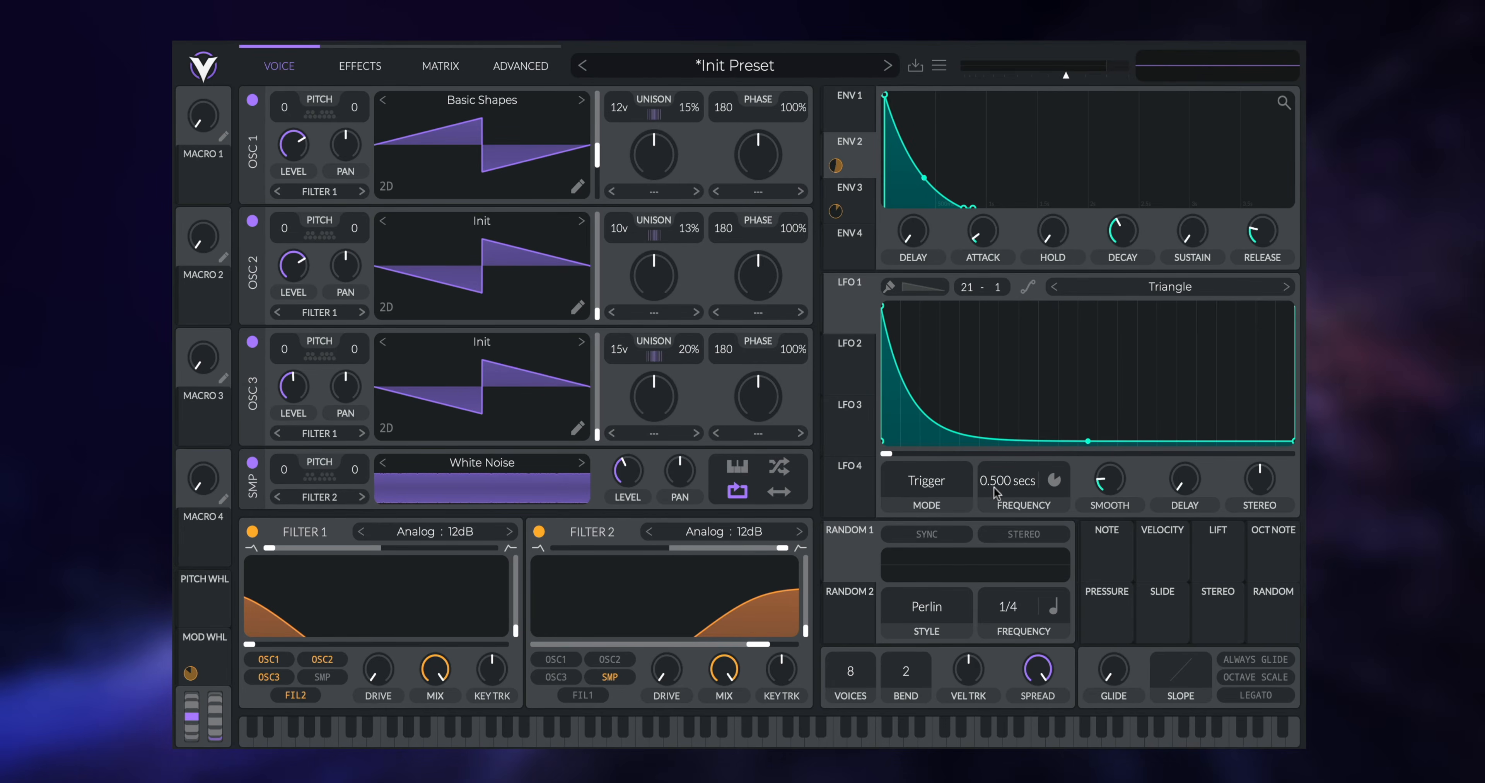
click(920, 488)
click(918, 567)
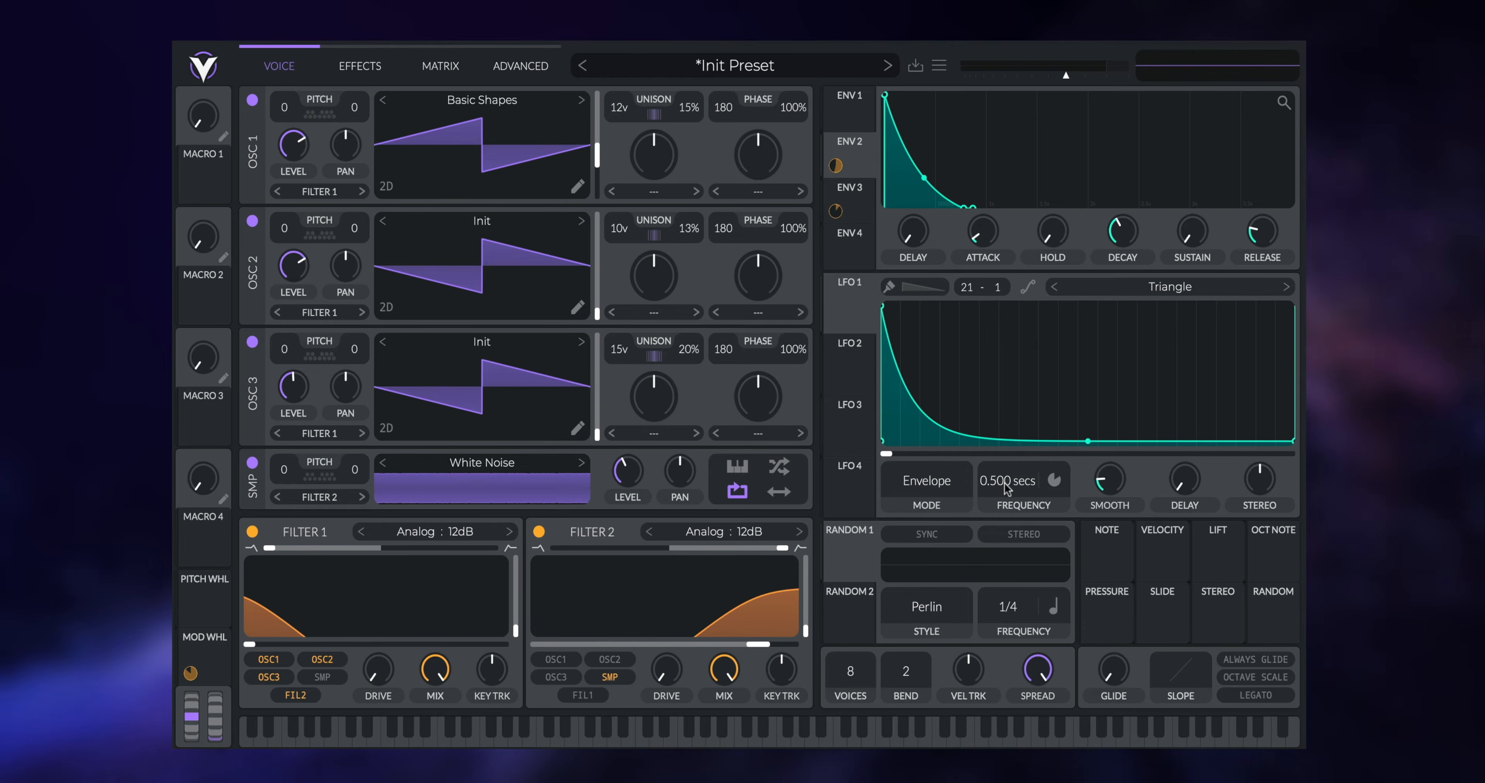
- Set LFO 1's frequency to 1.532 secs and assign it to oscillator 1's pitch transpose
scroll(1007, 487, down, 3)
scroll(1012, 484, down, 2)
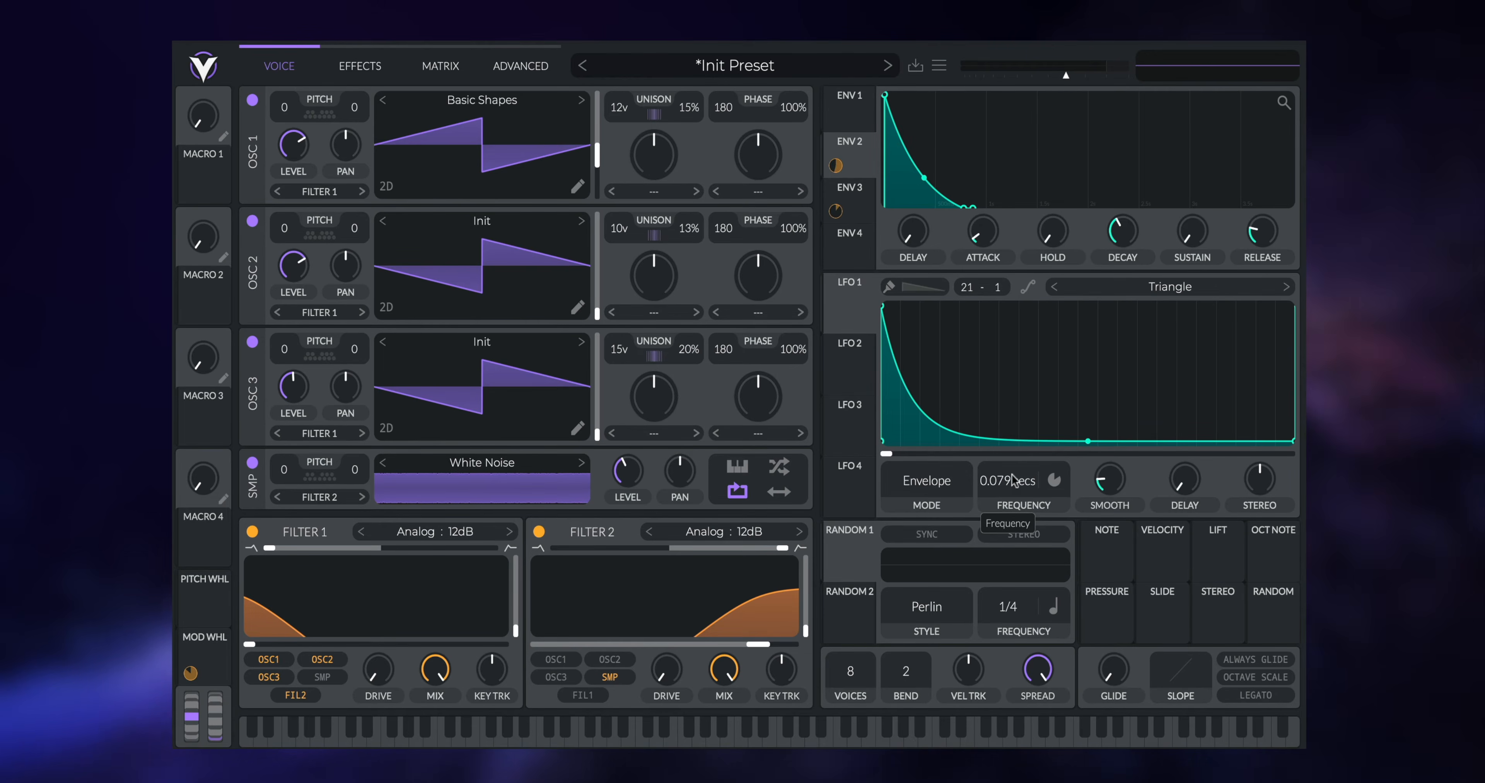
scroll(1008, 496, up, 2)
scroll(1008, 496, up, 1)
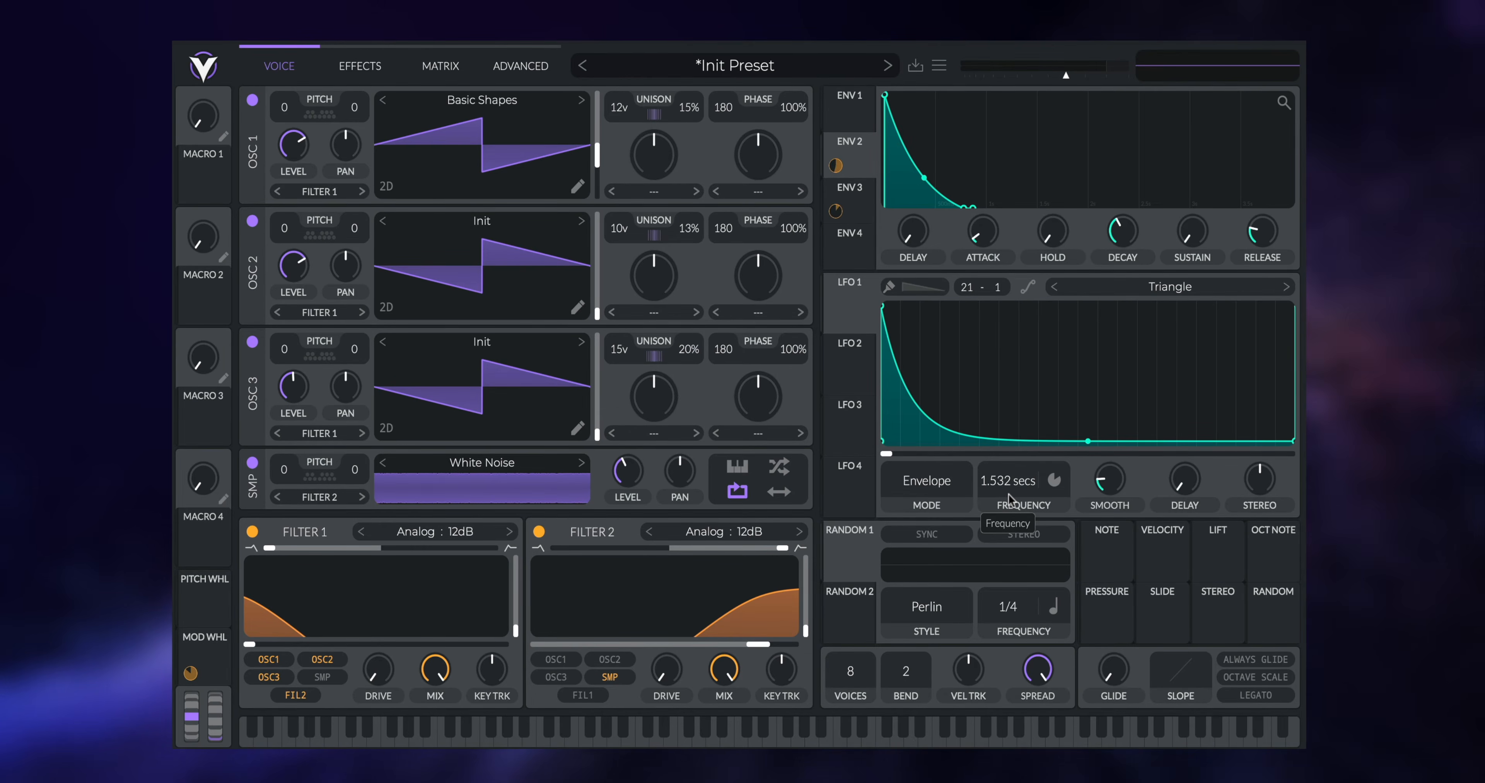
drag(848, 307, 292, 132)
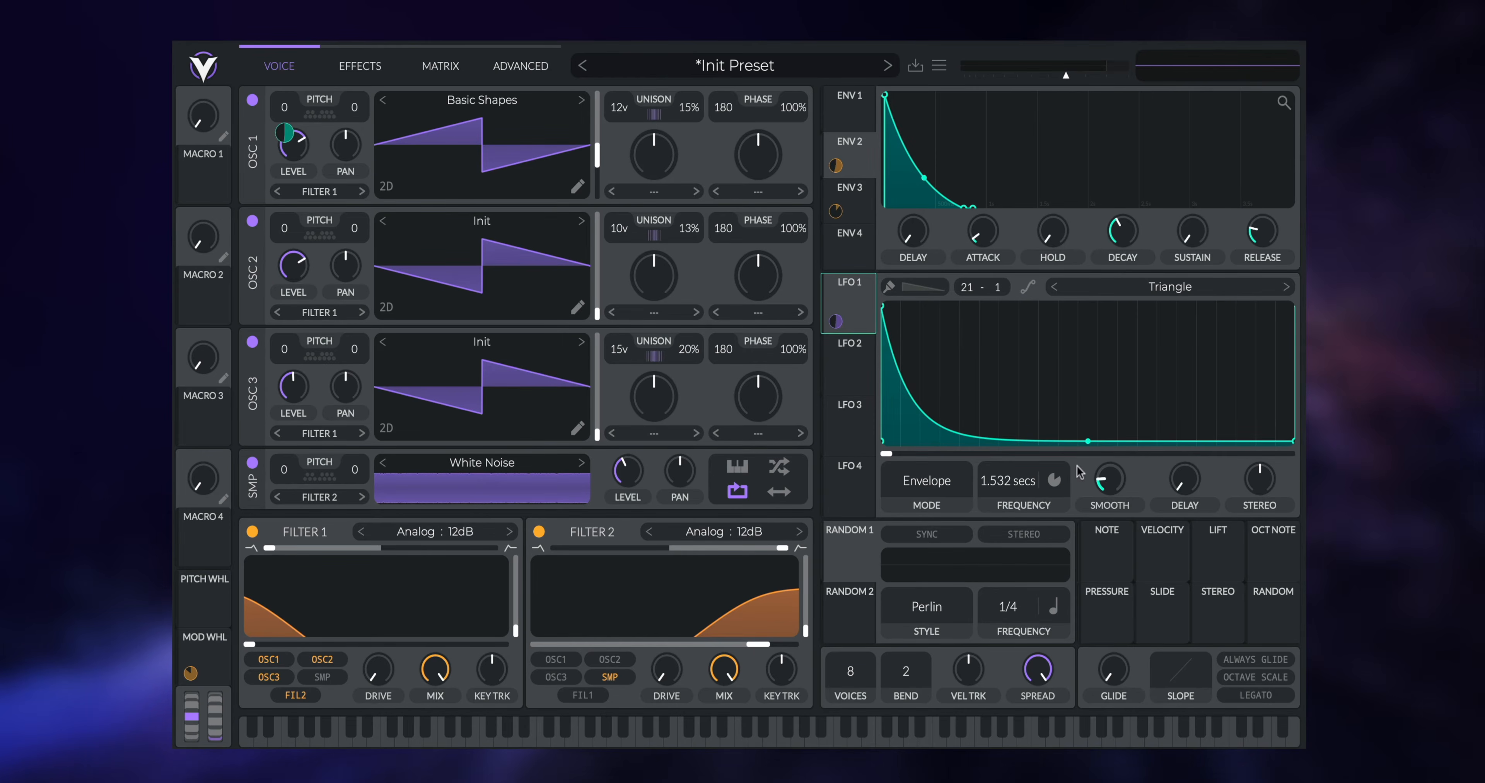
- Switch off oscillators 2 and 3 and the noise sampler, and shorten LFO 1's frequency to 0.124 secs
click(252, 221)
click(252, 341)
click(252, 462)
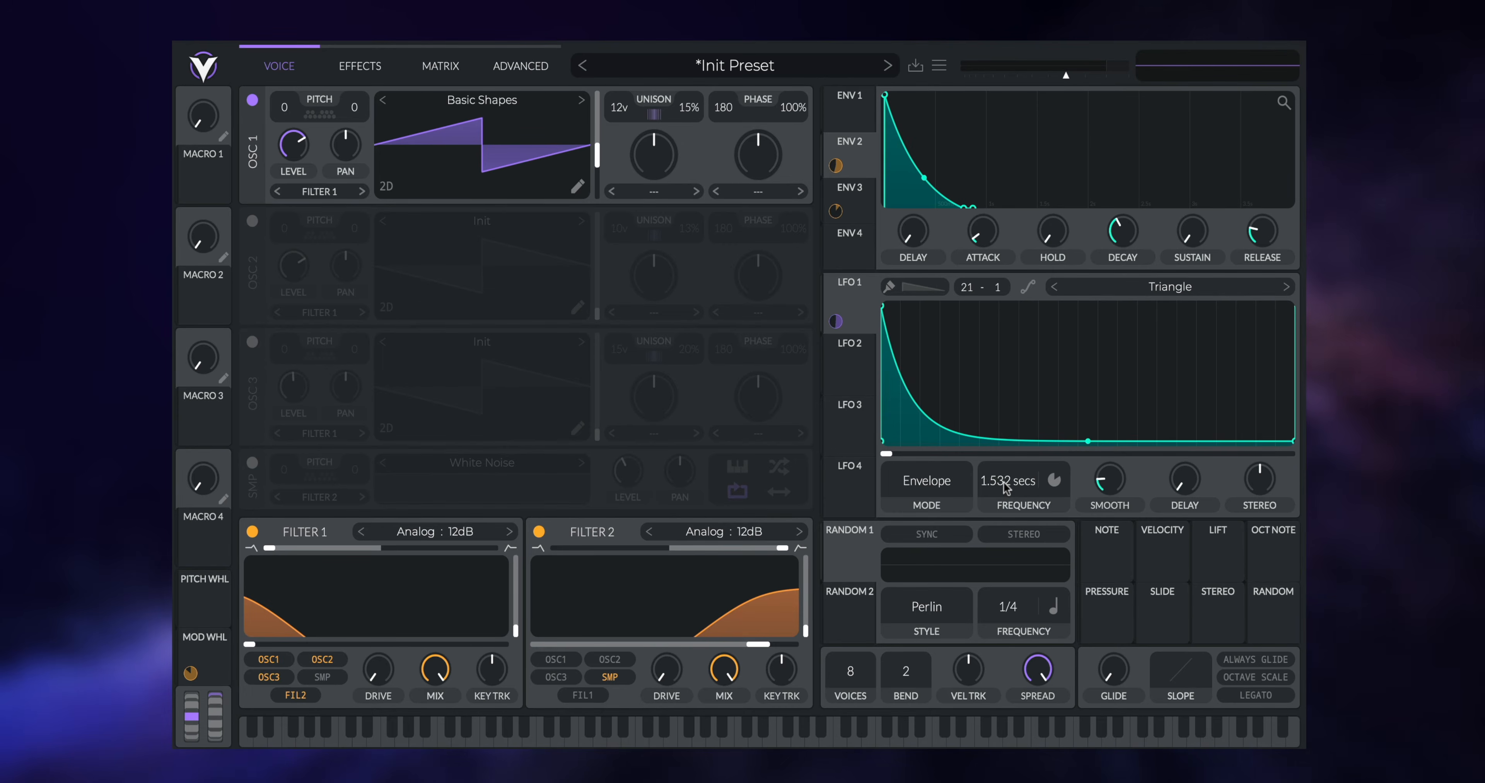
drag(1004, 482, 1014, 476)
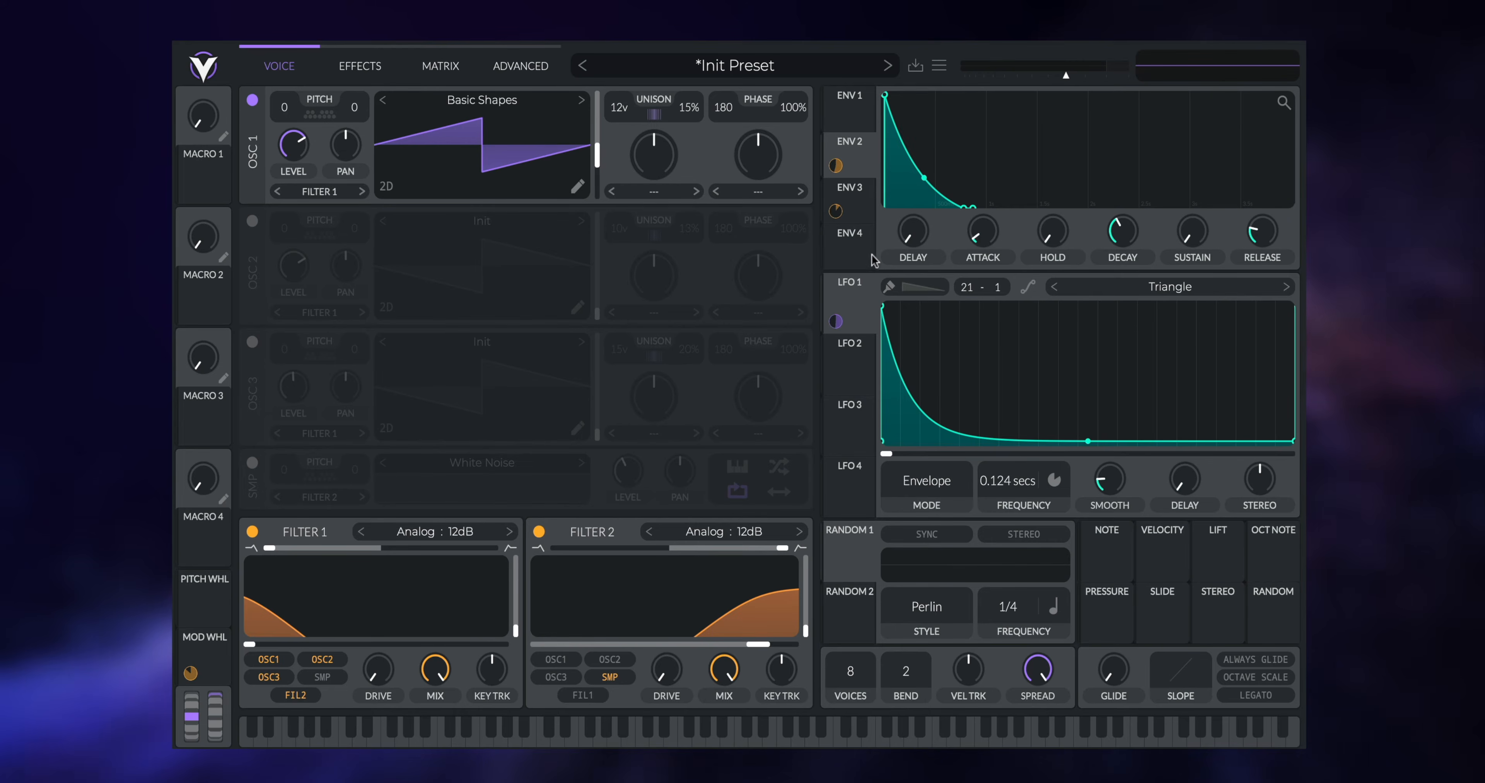
- Set Envelope 4's sustain to zero and shorten its decay so it forms a very brief spike
click(852, 246)
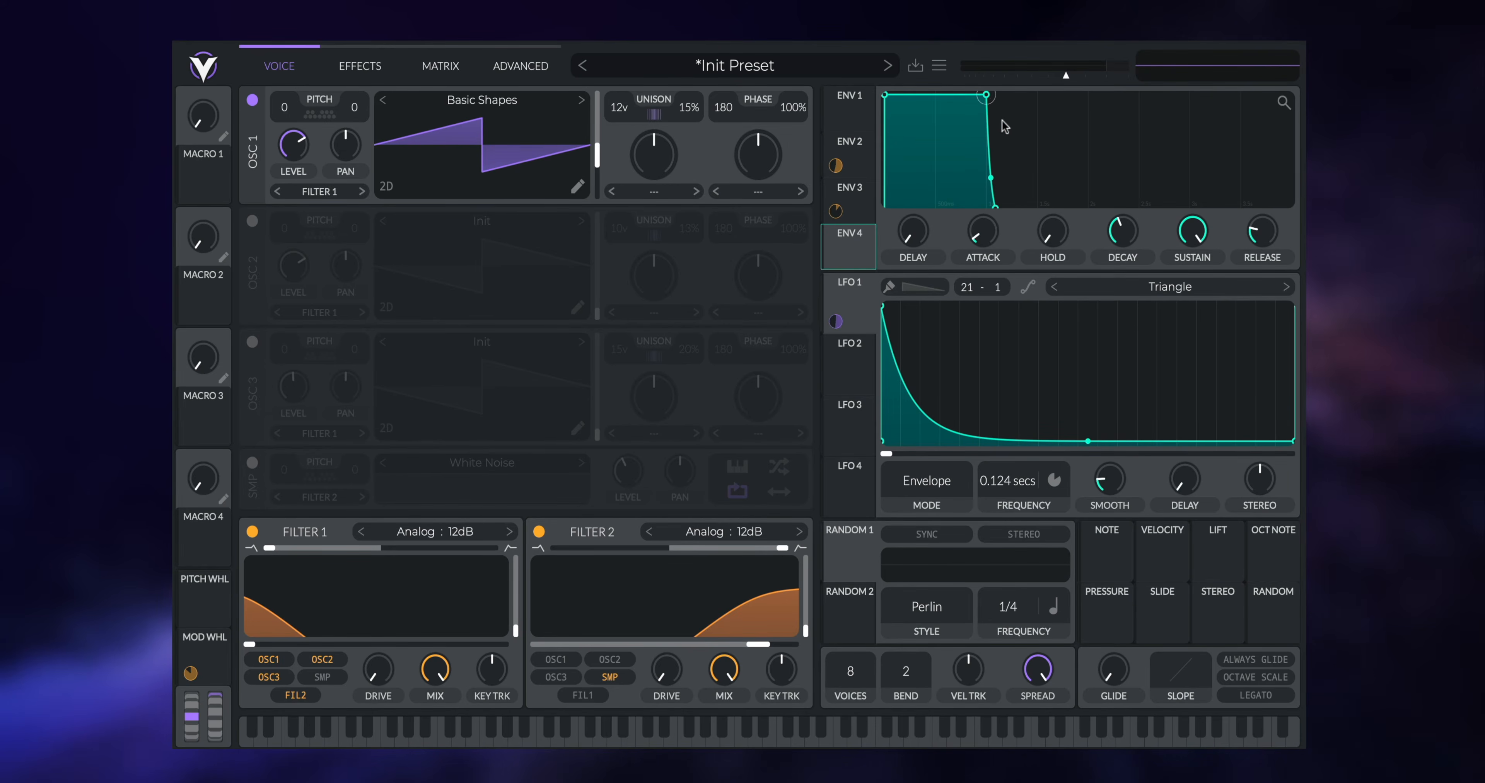
drag(1201, 236, 1199, 276)
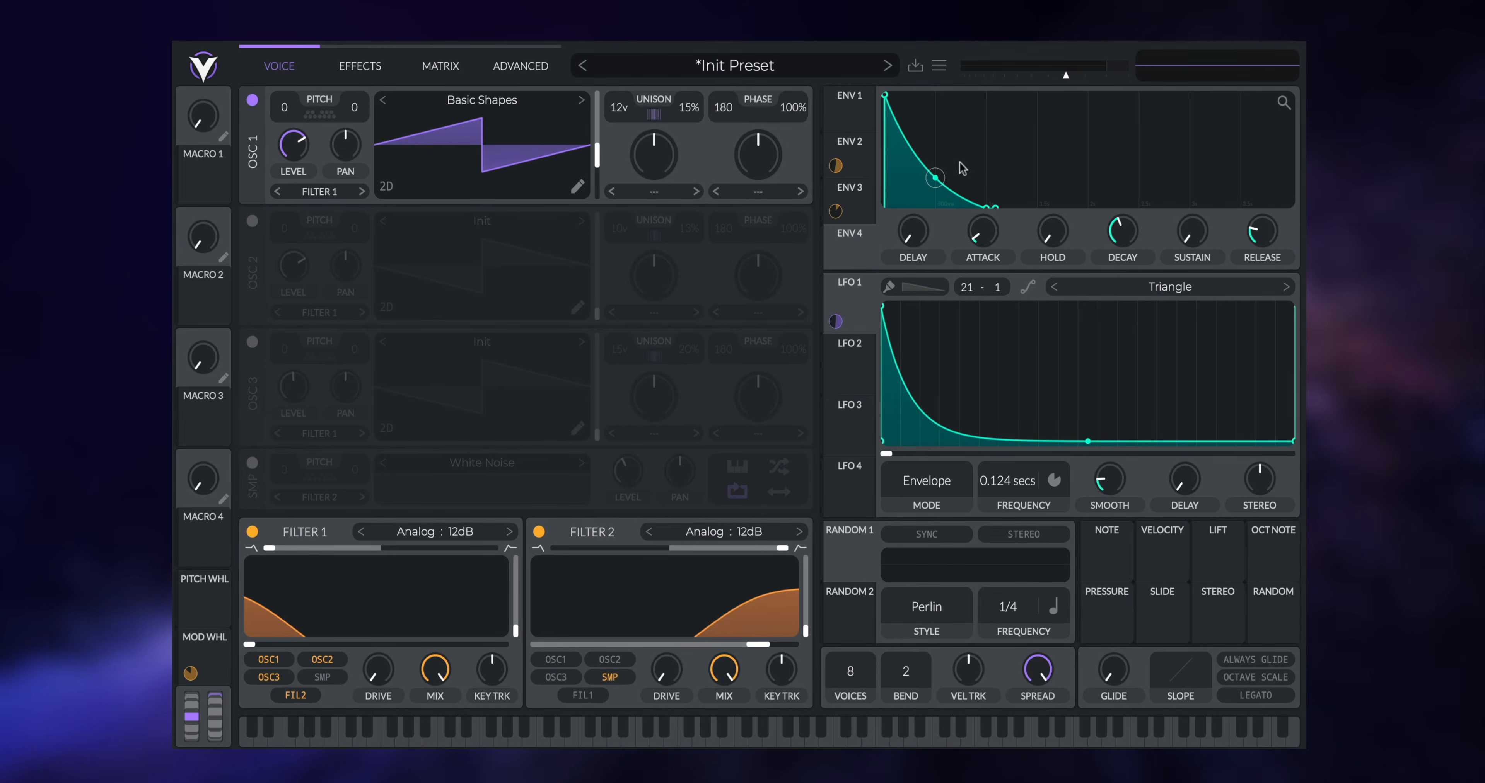
drag(1115, 237, 1114, 238)
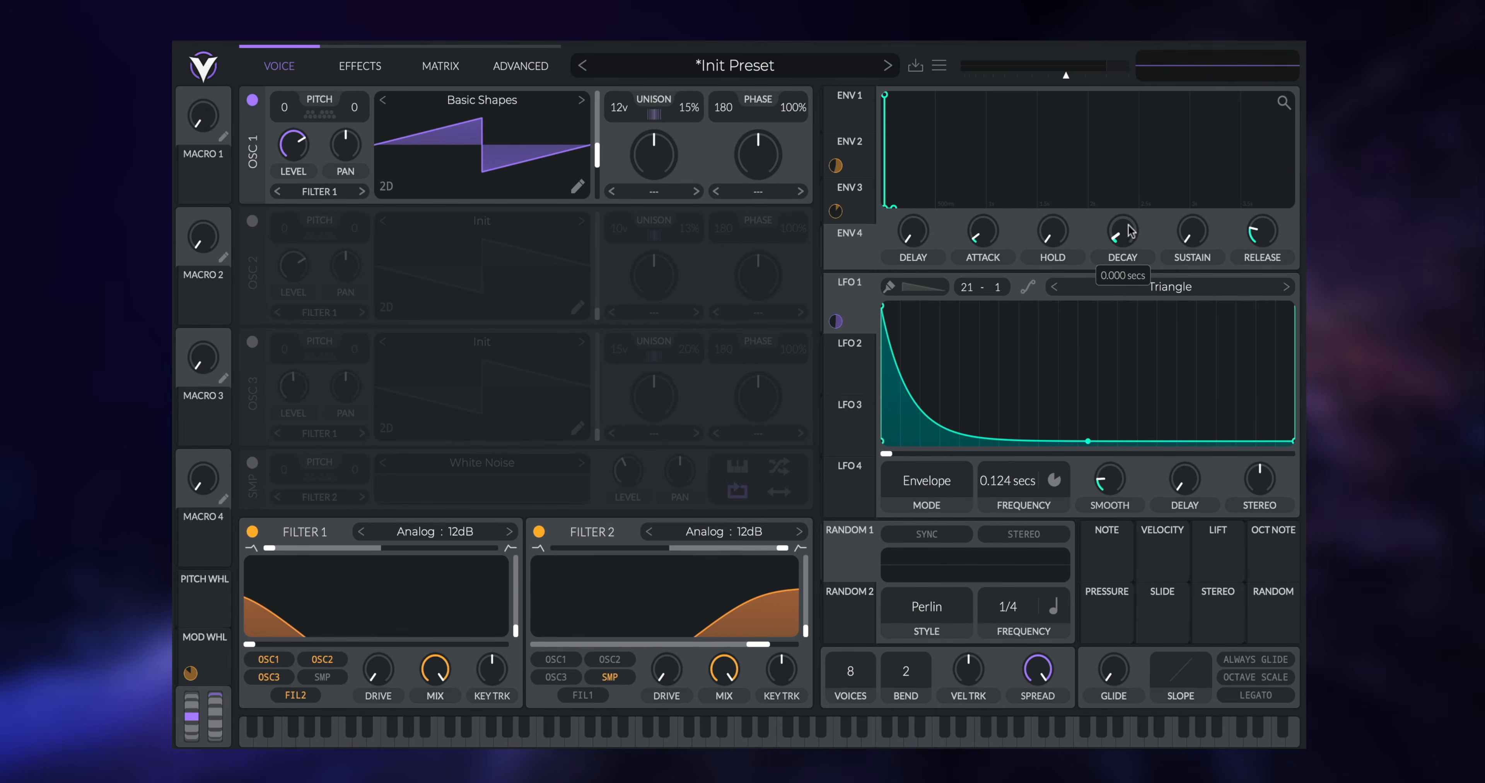
drag(1127, 235, 1125, 212)
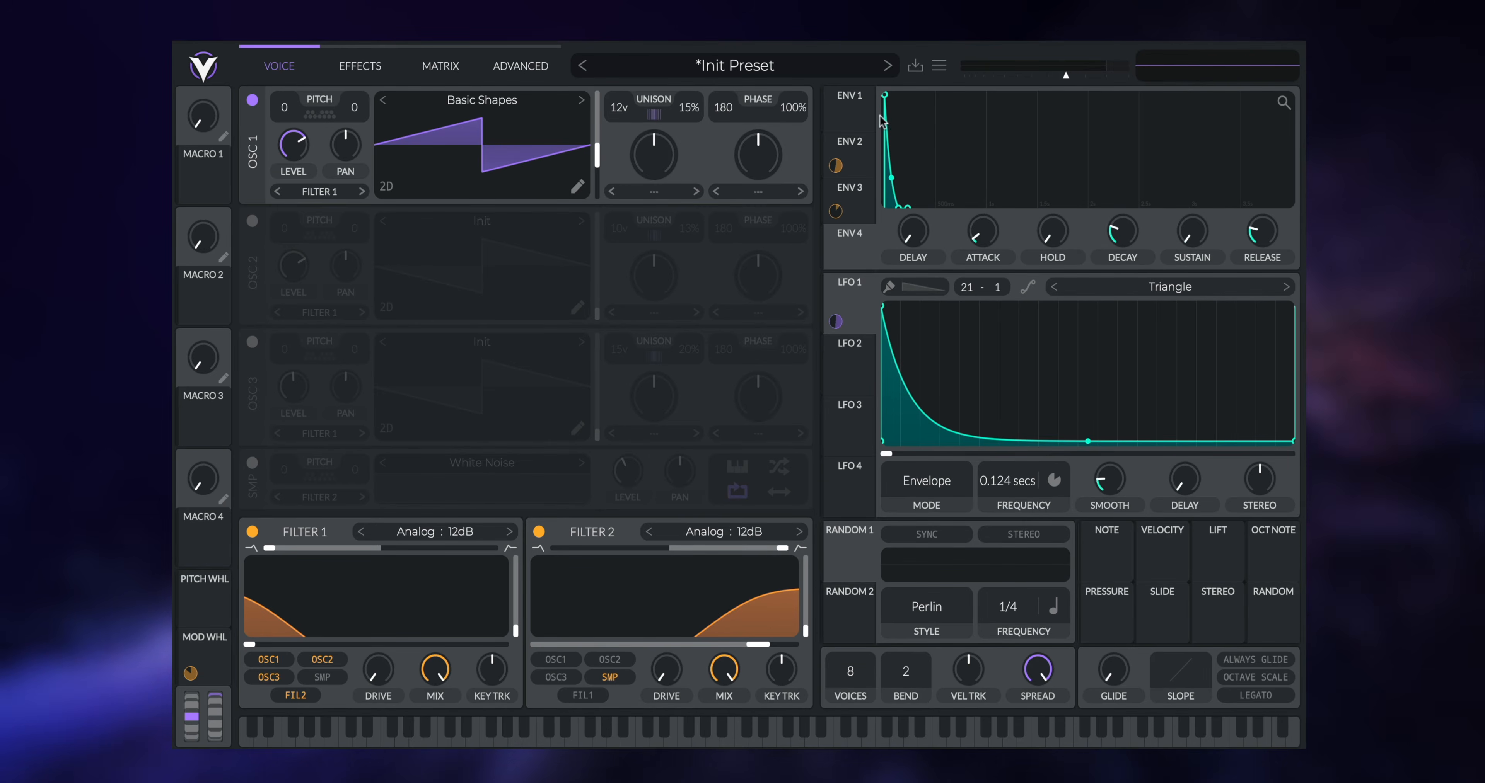
mouse_move(1127, 242)
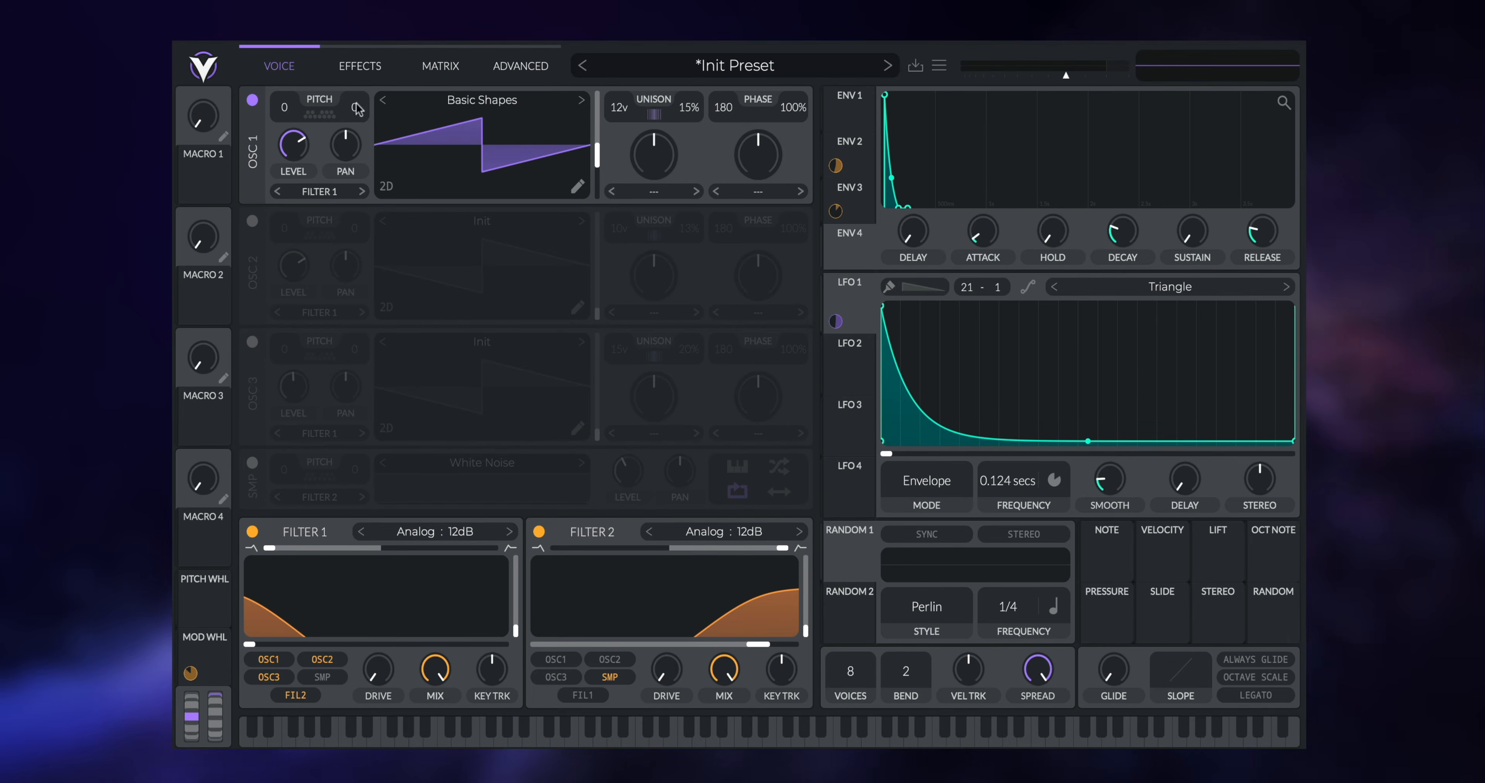
- Switch oscillators 2 and 3 and the white noise sampler back on
click(252, 221)
click(252, 342)
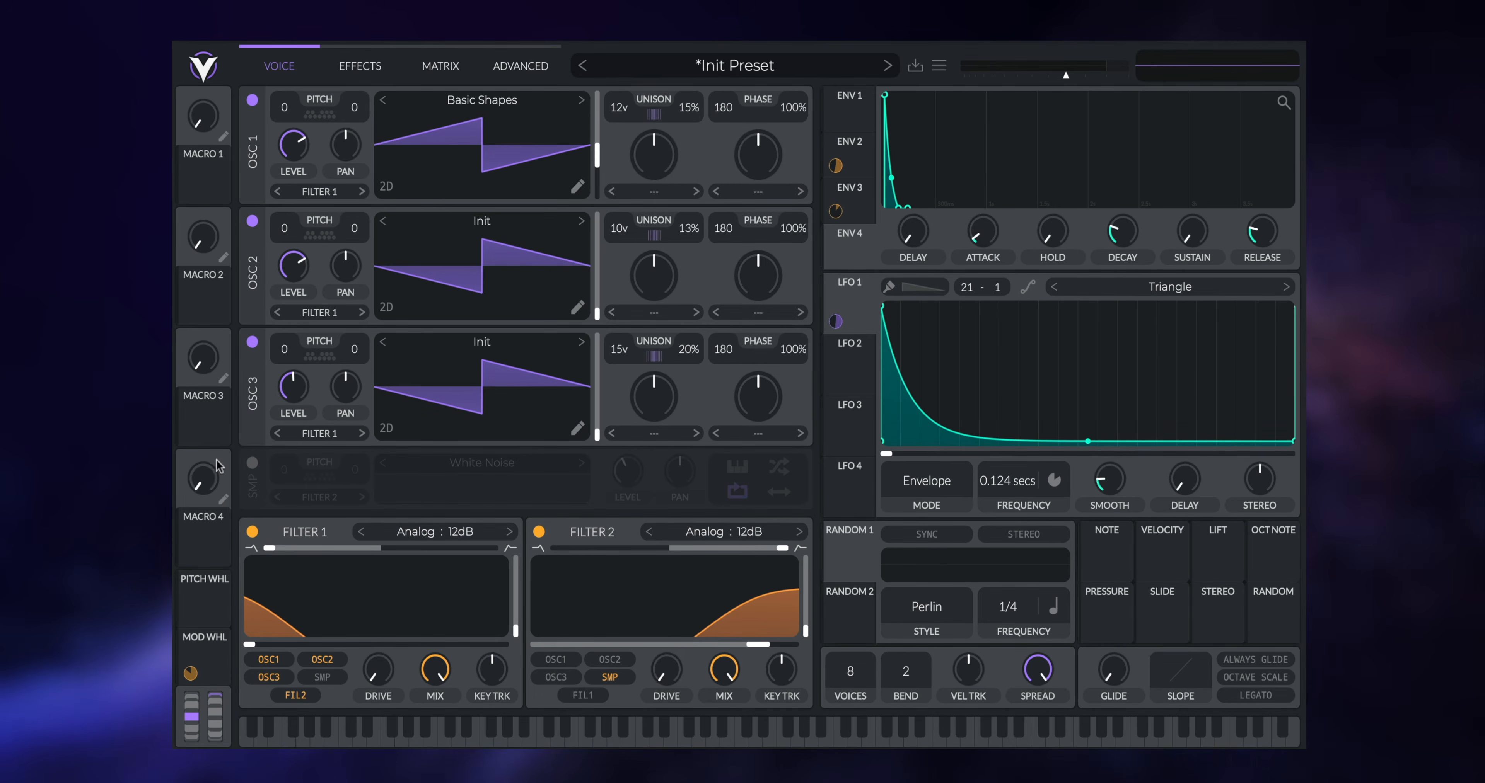
click(251, 463)
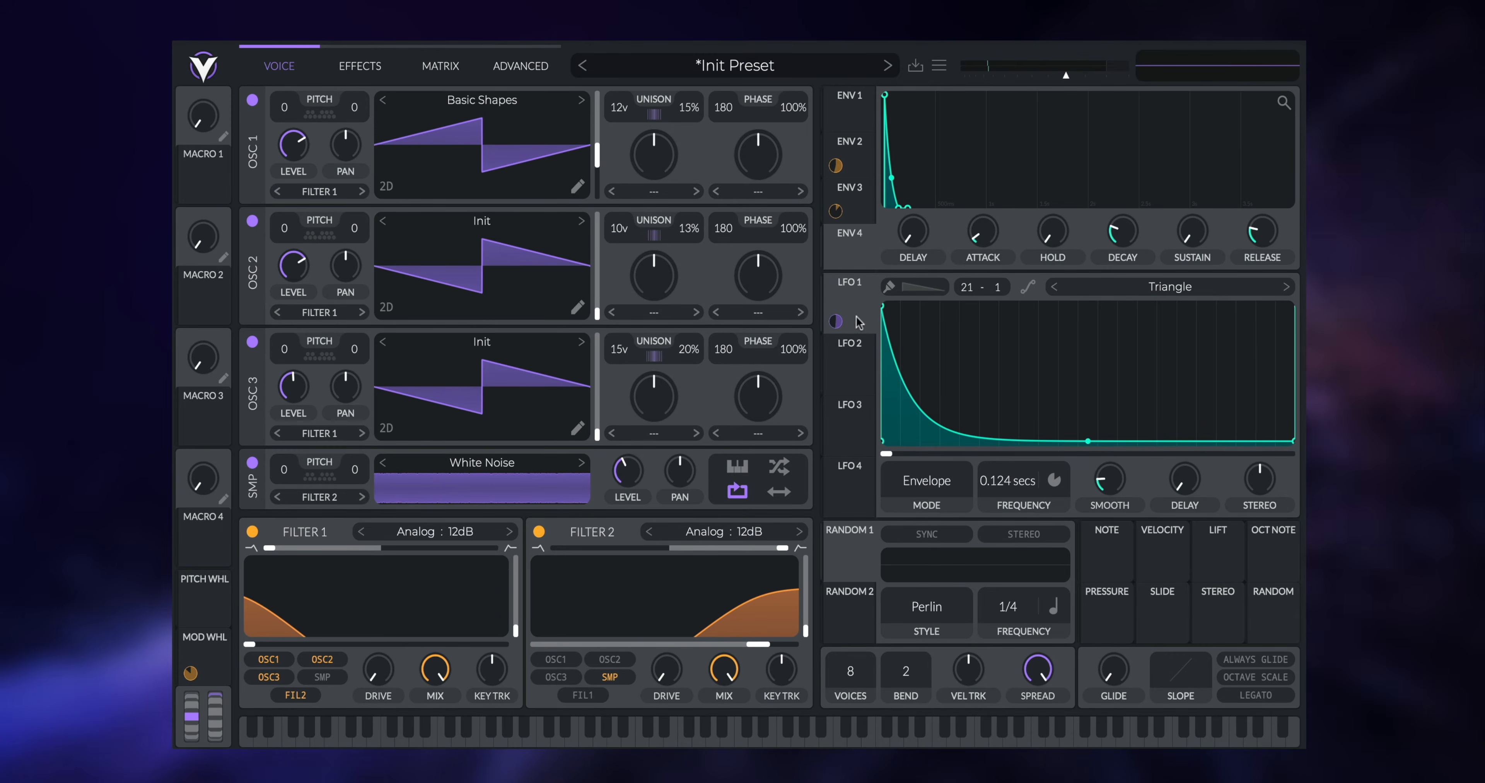
- Assign LFO 1 to oscillator 2's pitch transpose and lower that modulation amount to about half of oscillator 1's
drag(835, 321, 283, 256)
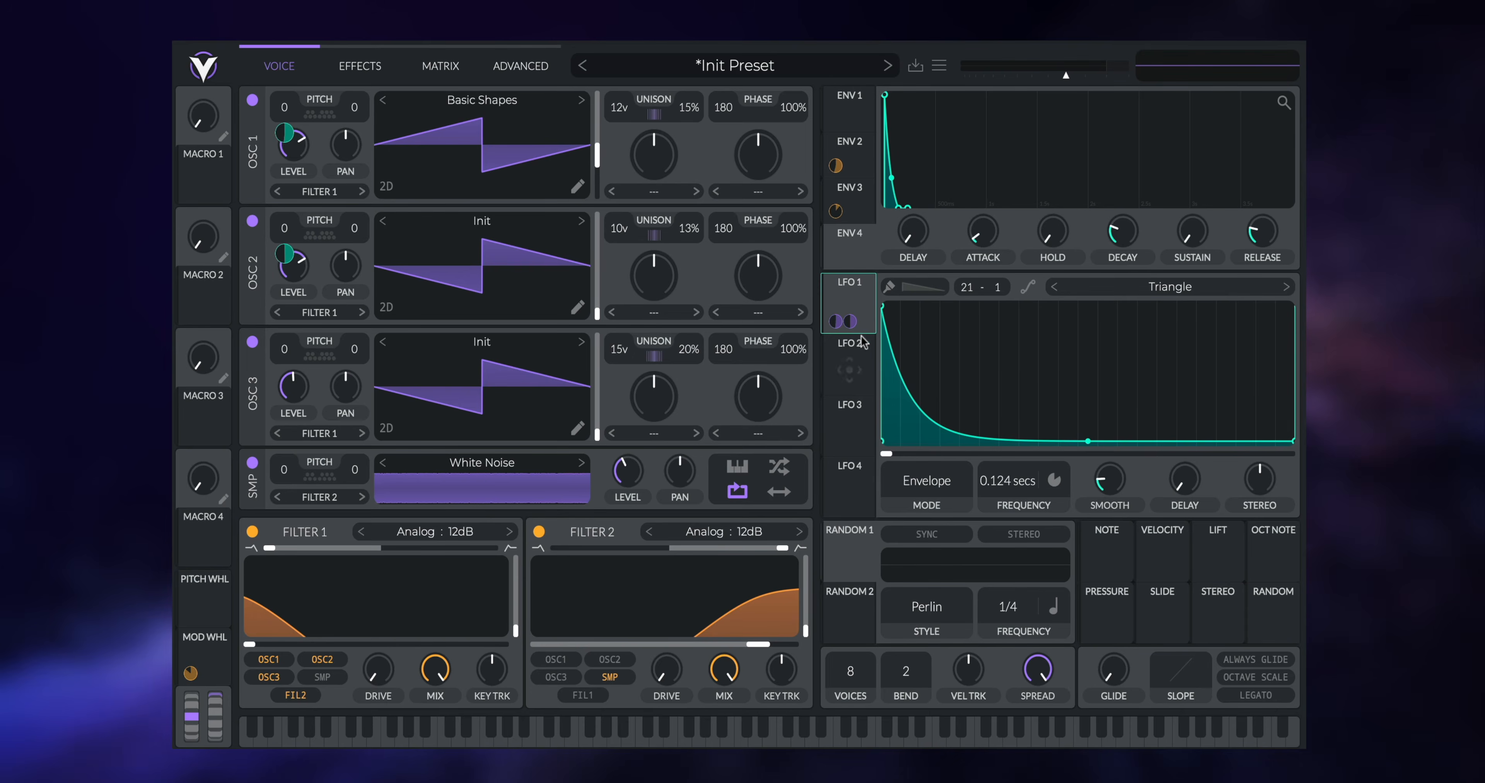
right_click(850, 323)
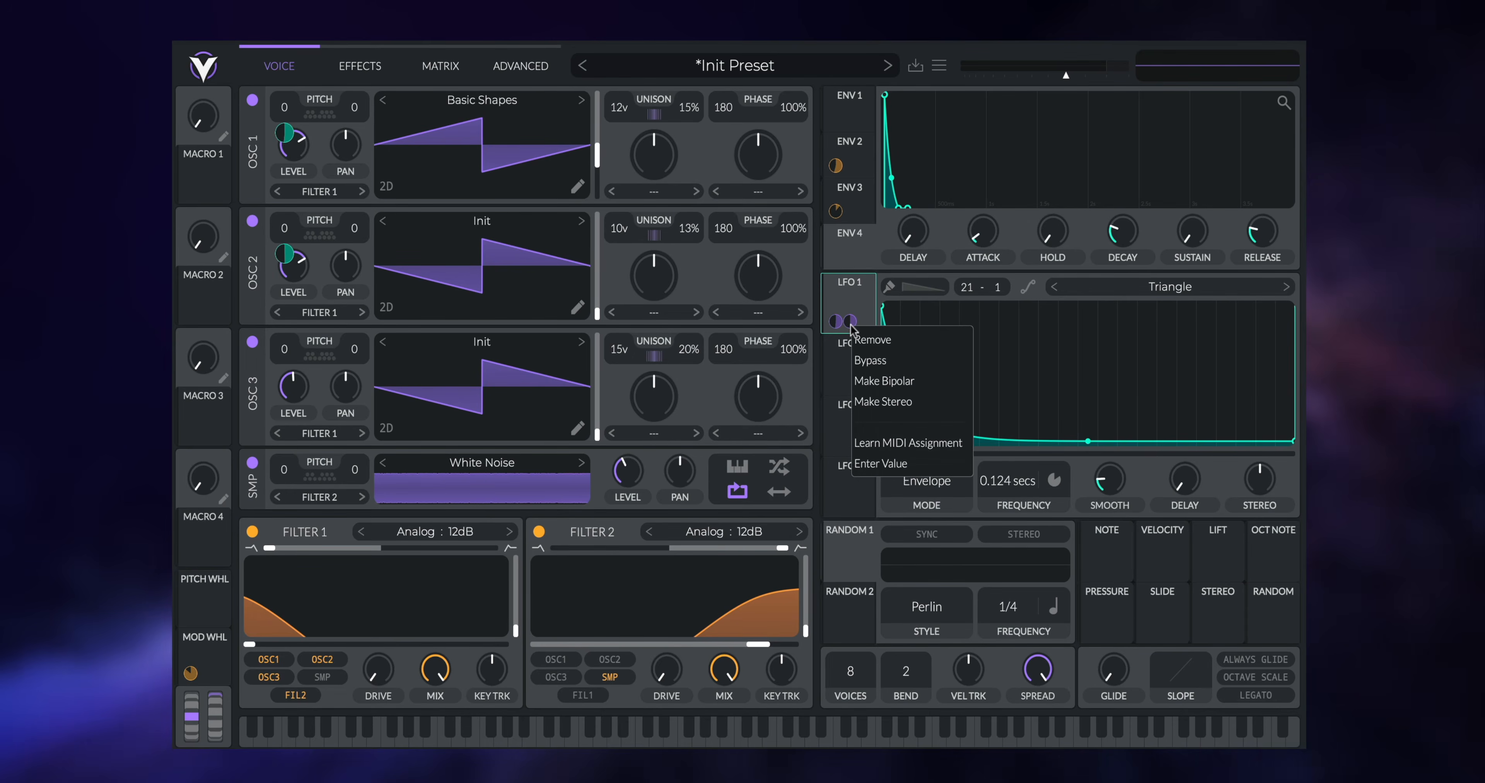
click(884, 466)
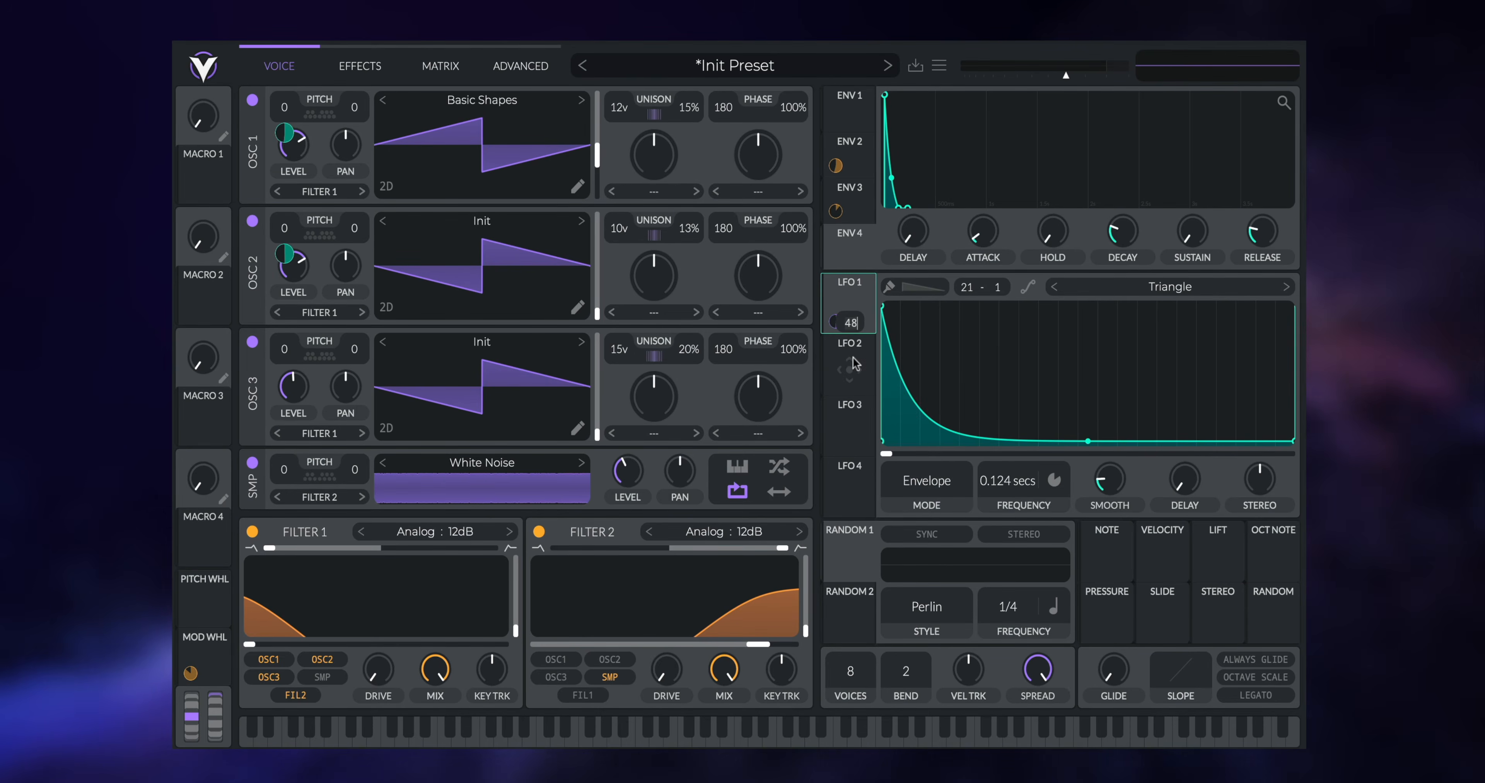
key(BackSpace)
key(BackSpace)
text(2)
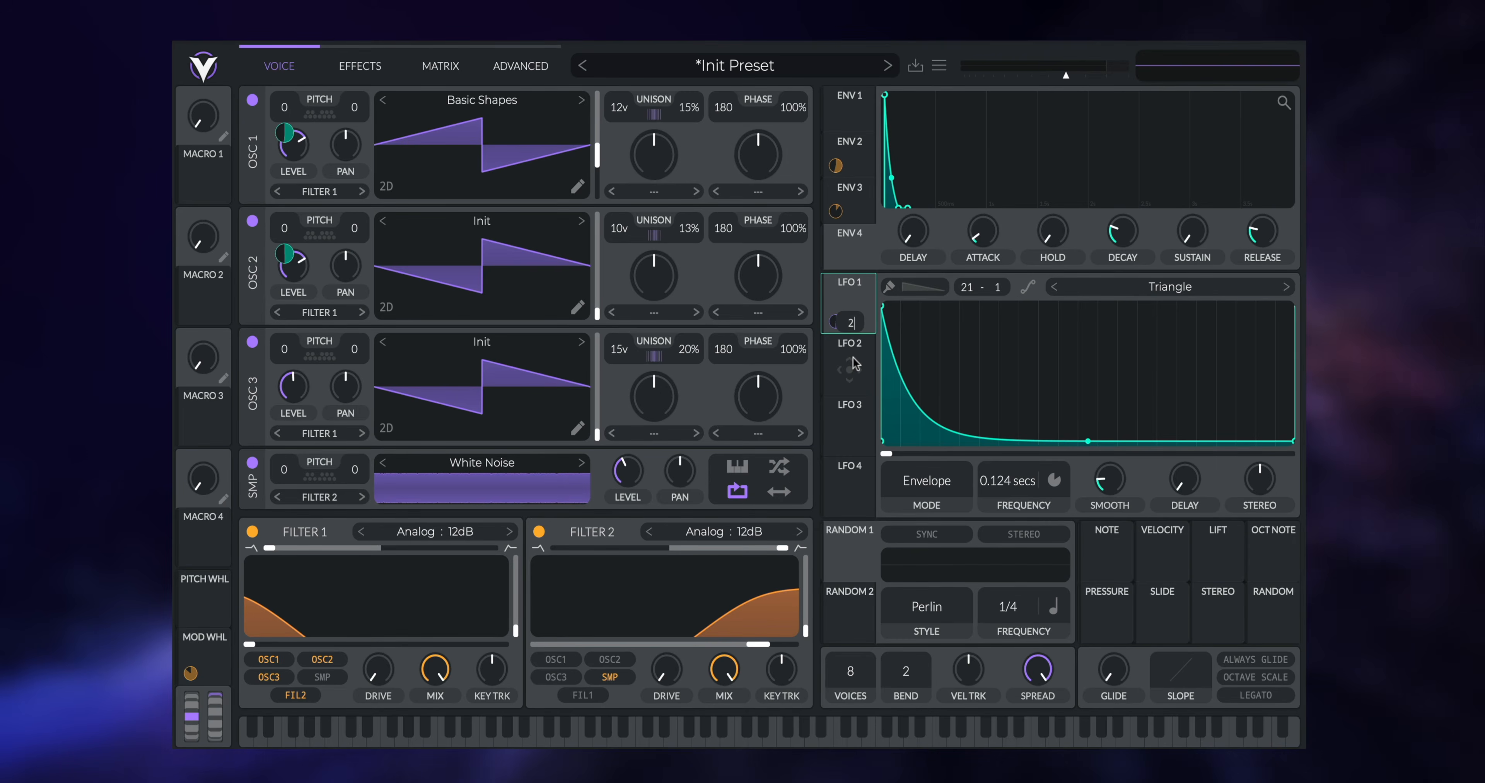
key(Return)
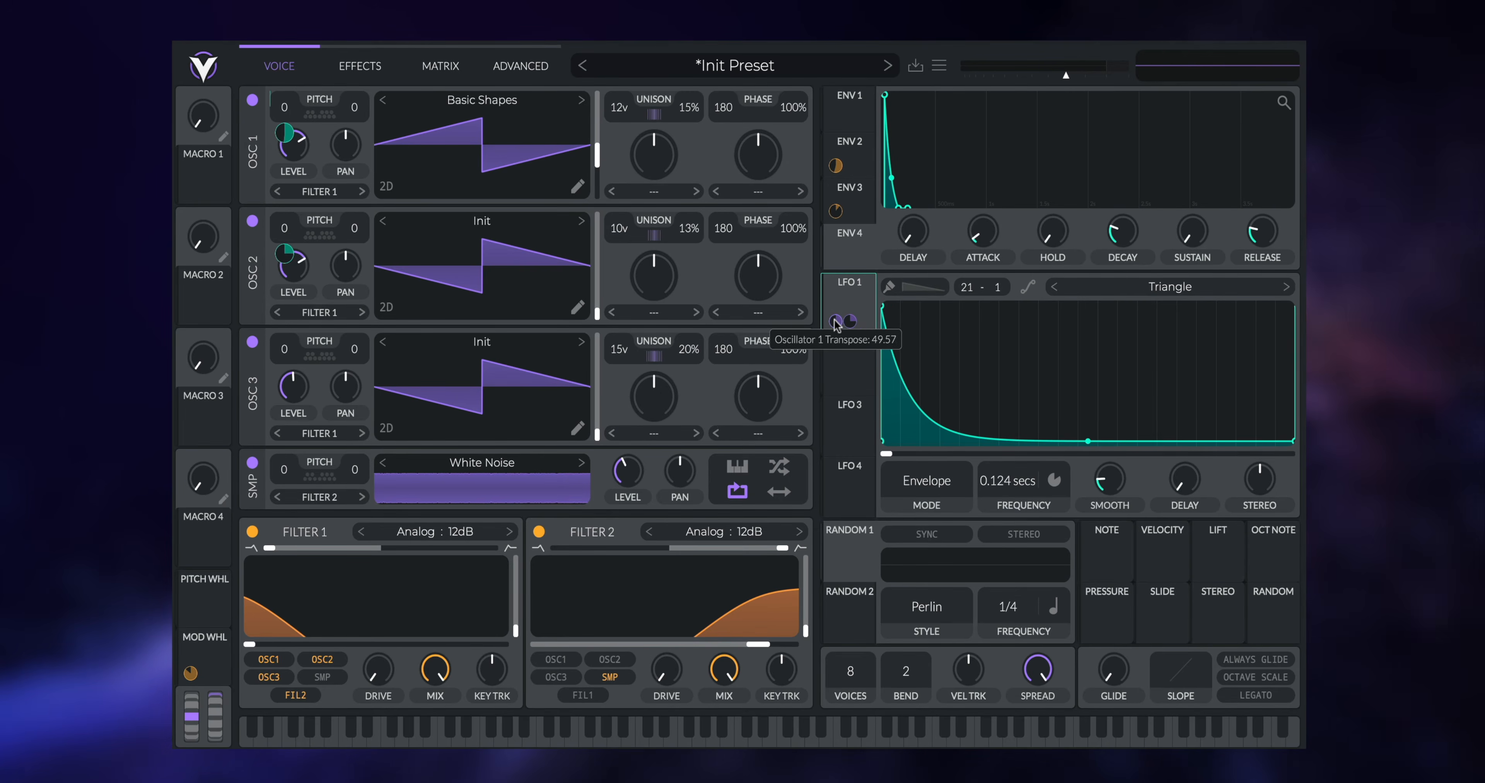
mouse_move(856, 321)
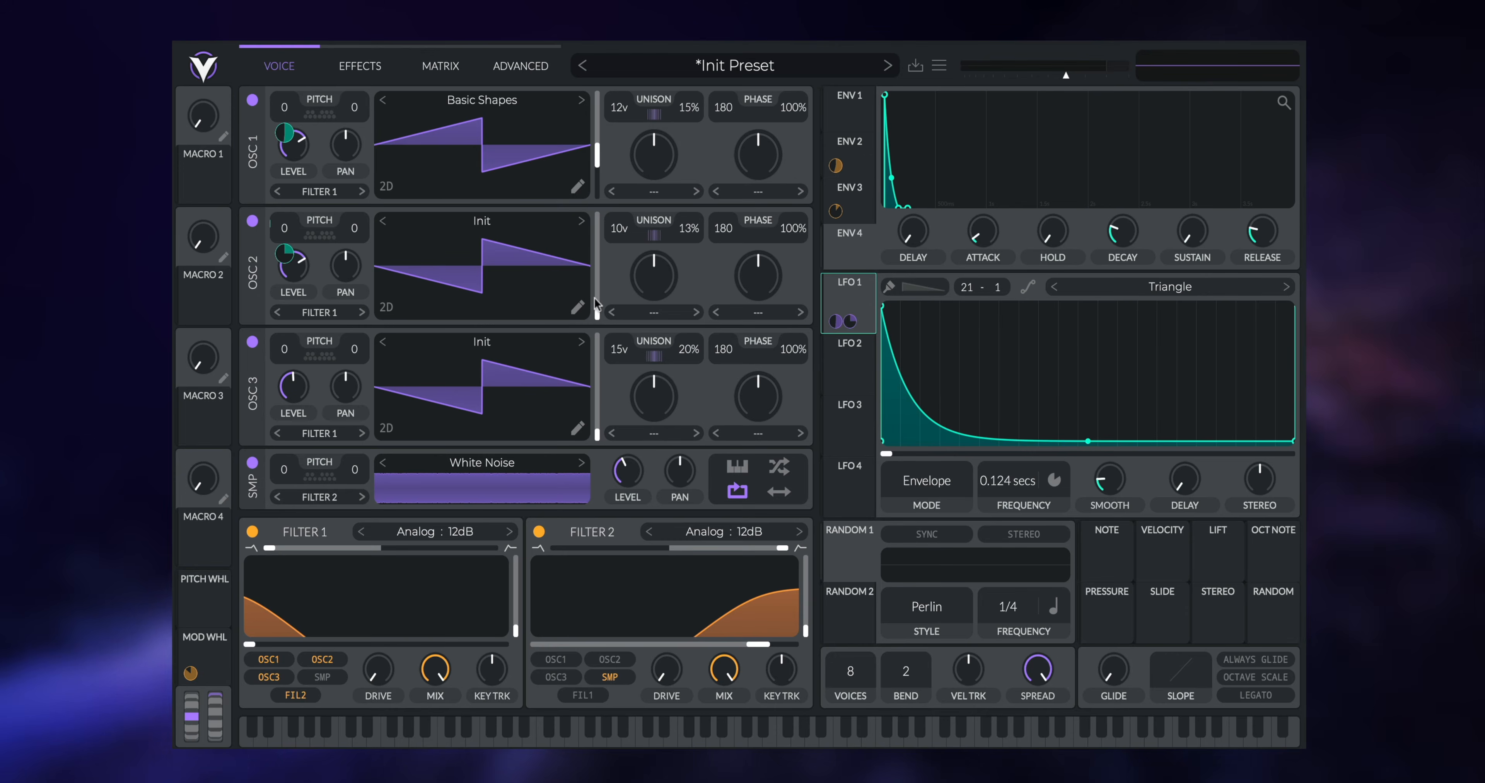
- Play the pattern, bypass LFO 1's transpose modulations of oscillators 1 and 2 for comparison, and re-enable both
key(space)
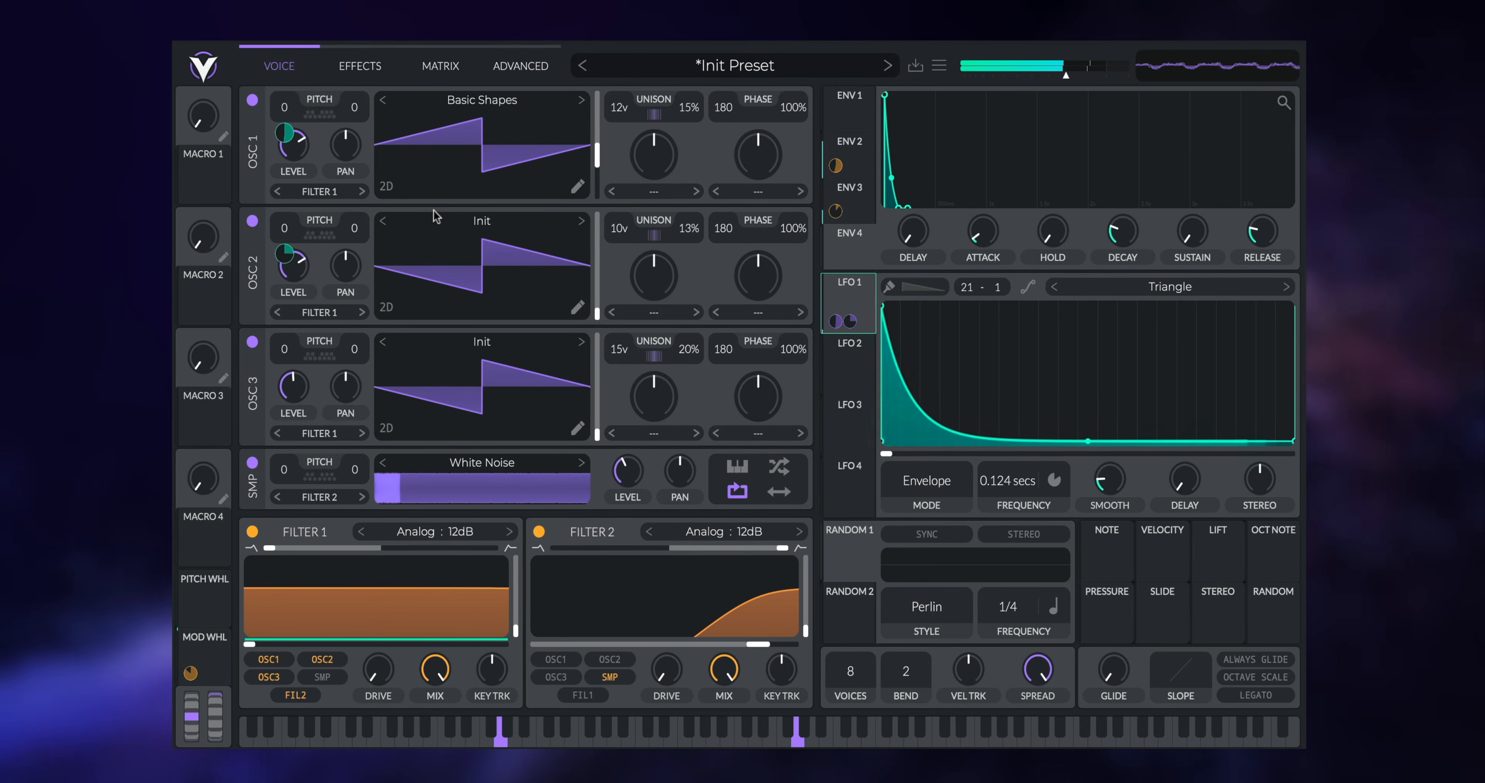
right_click(835, 299)
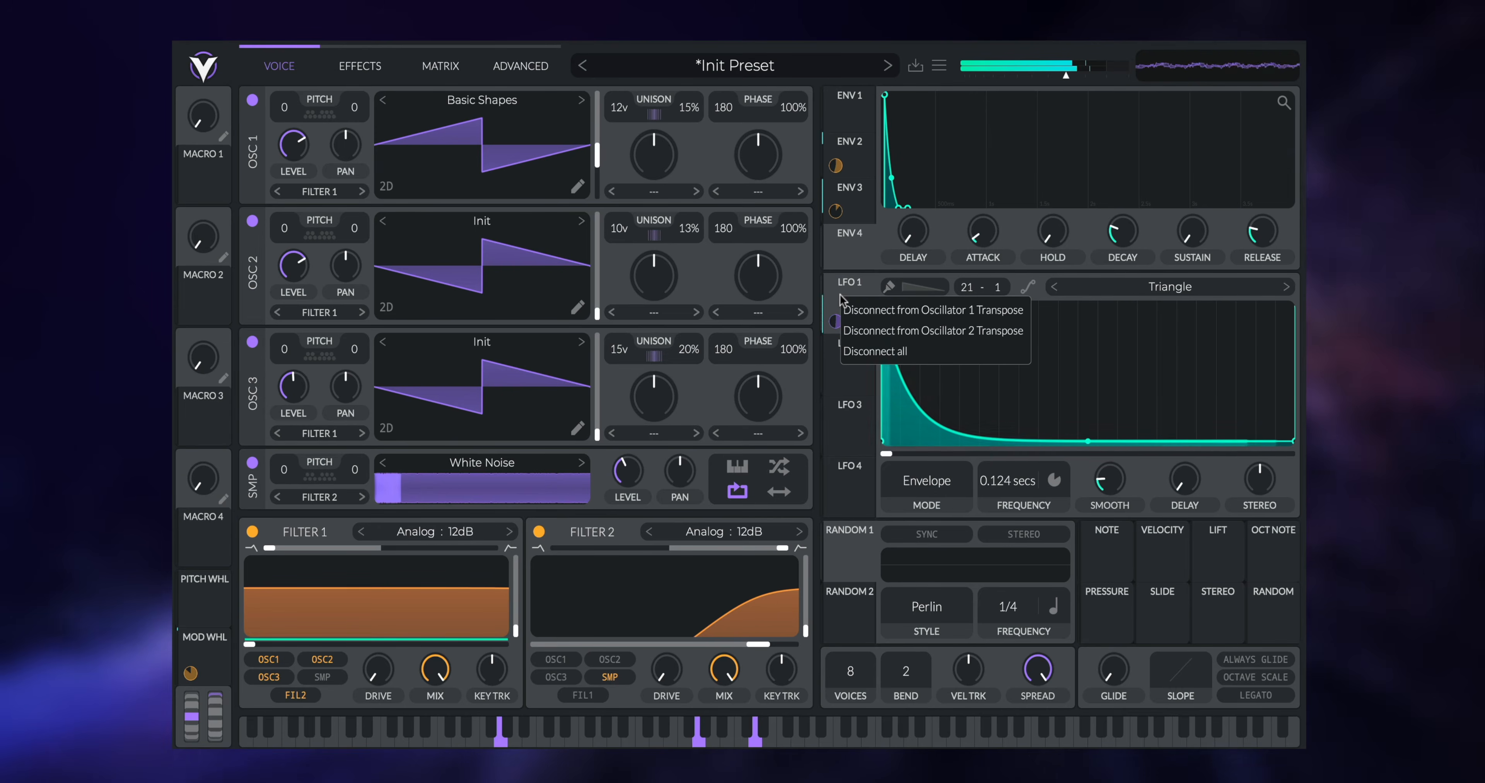
click(849, 282)
right_click(850, 321)
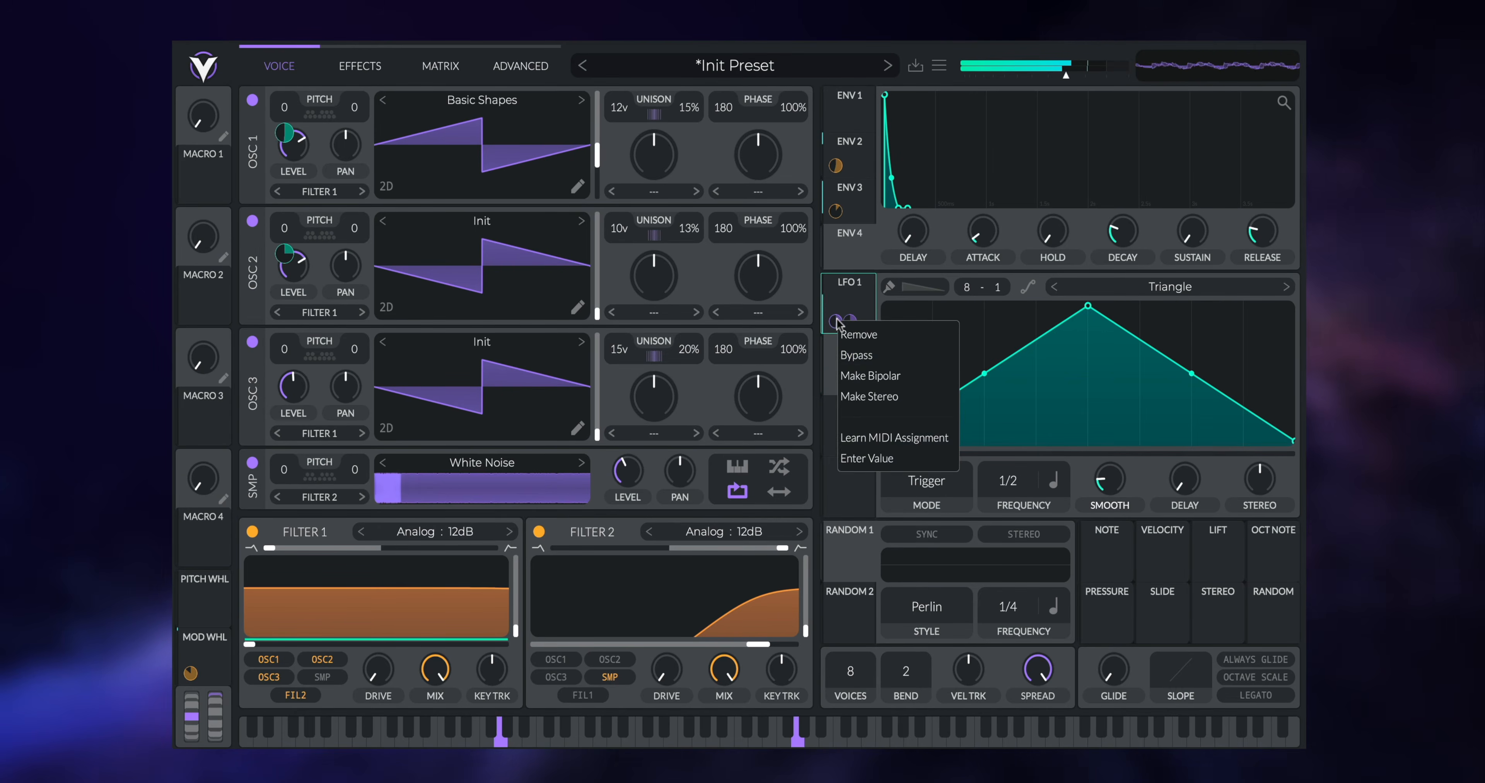
click(865, 353)
right_click(858, 327)
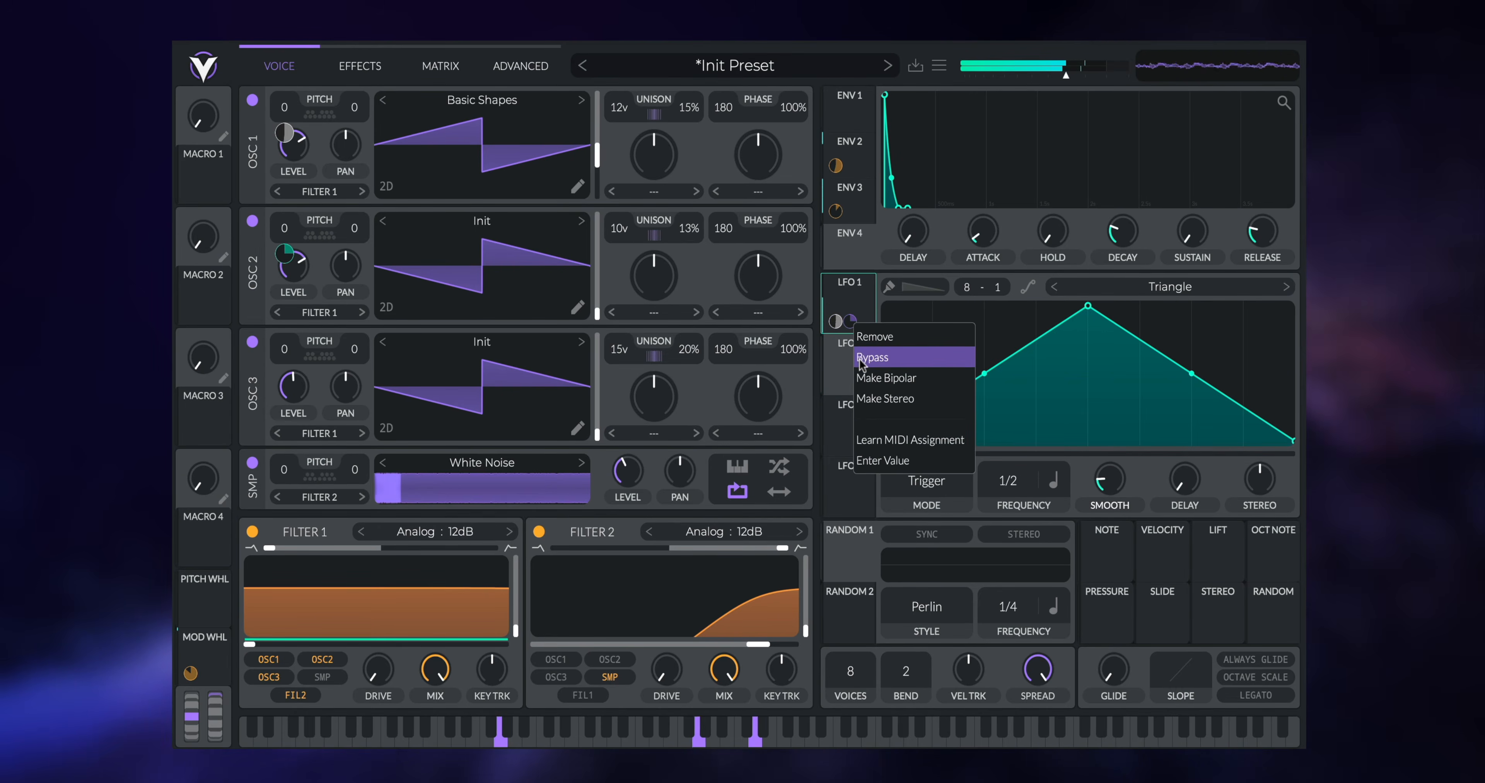
click(862, 354)
right_click(850, 328)
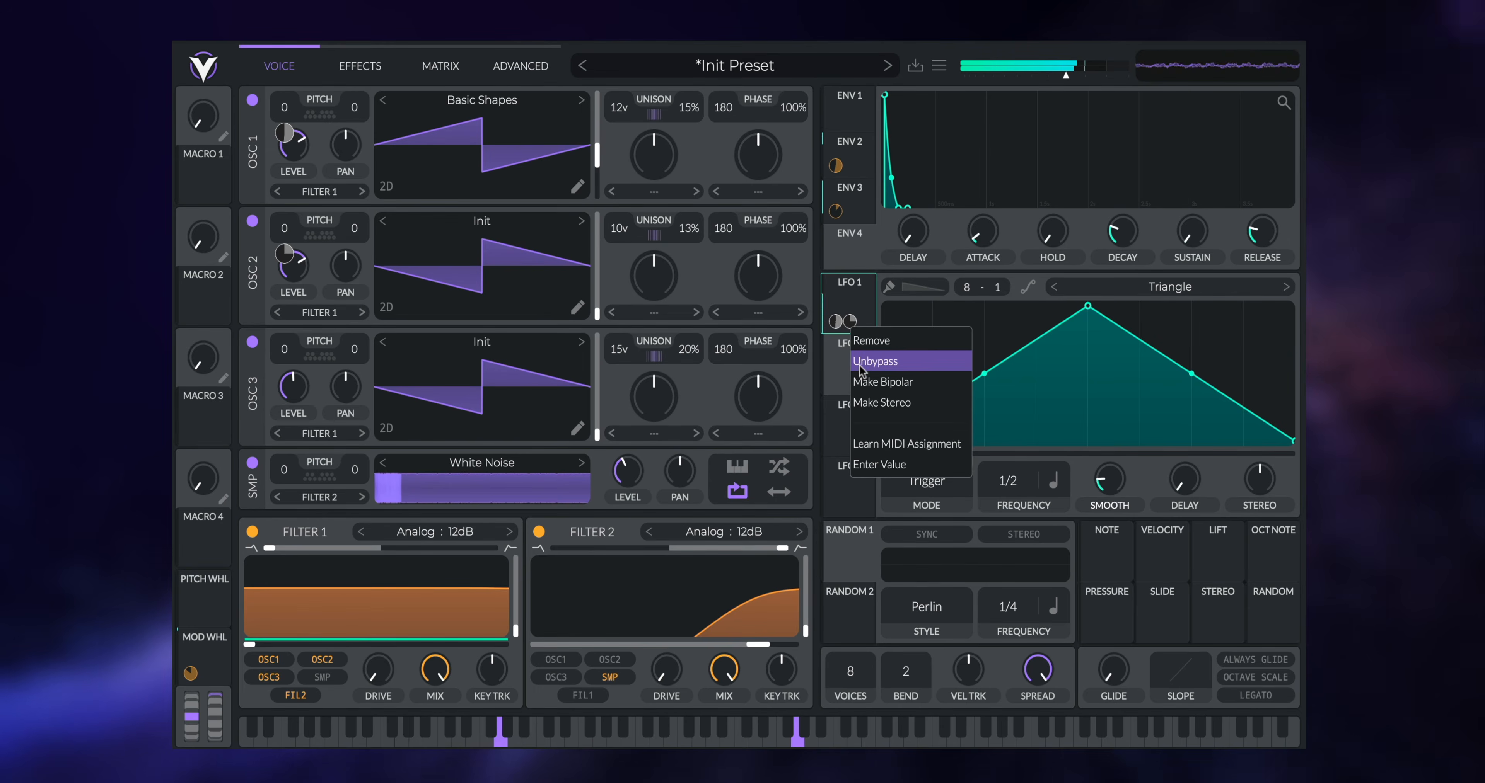
click(854, 354)
right_click(832, 328)
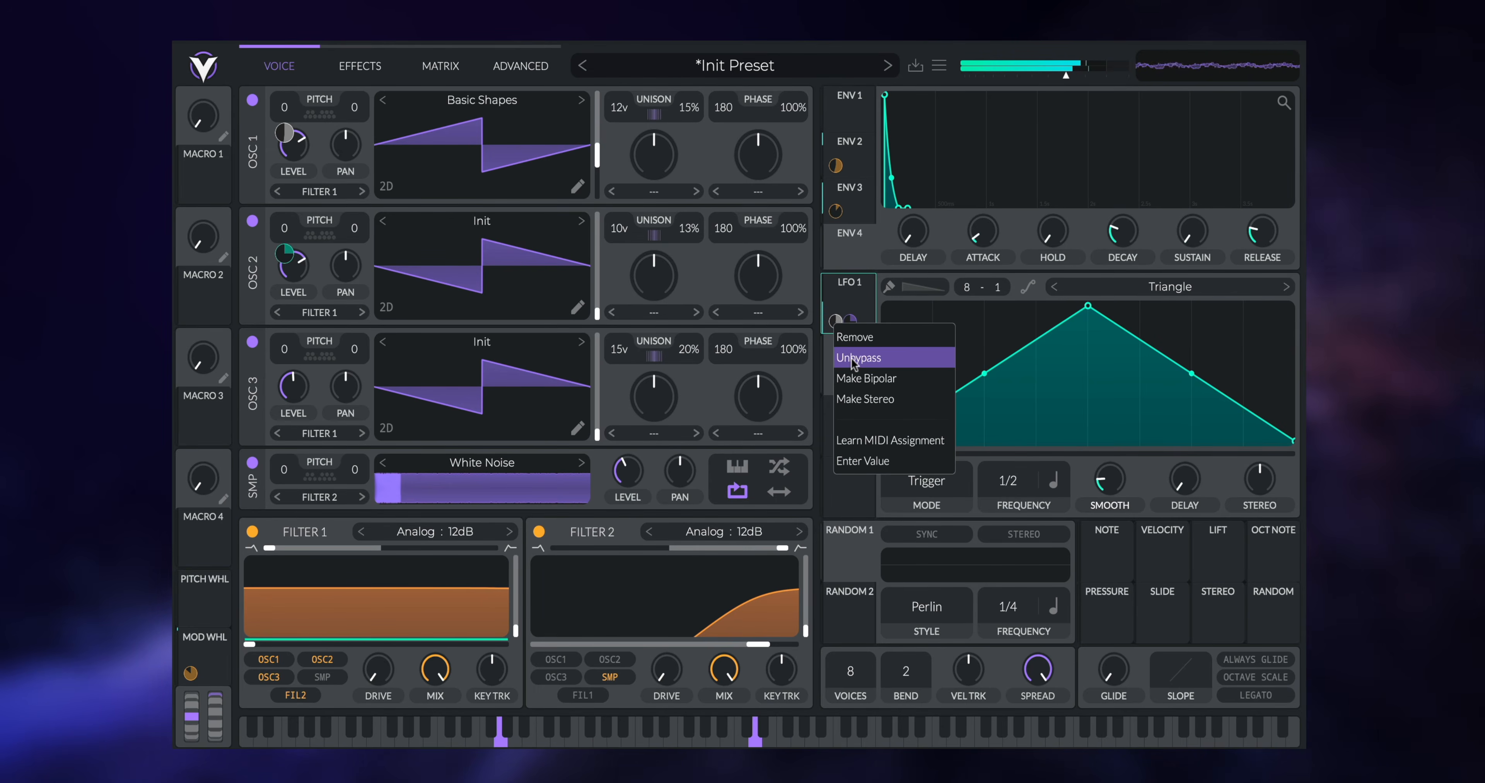
click(840, 354)
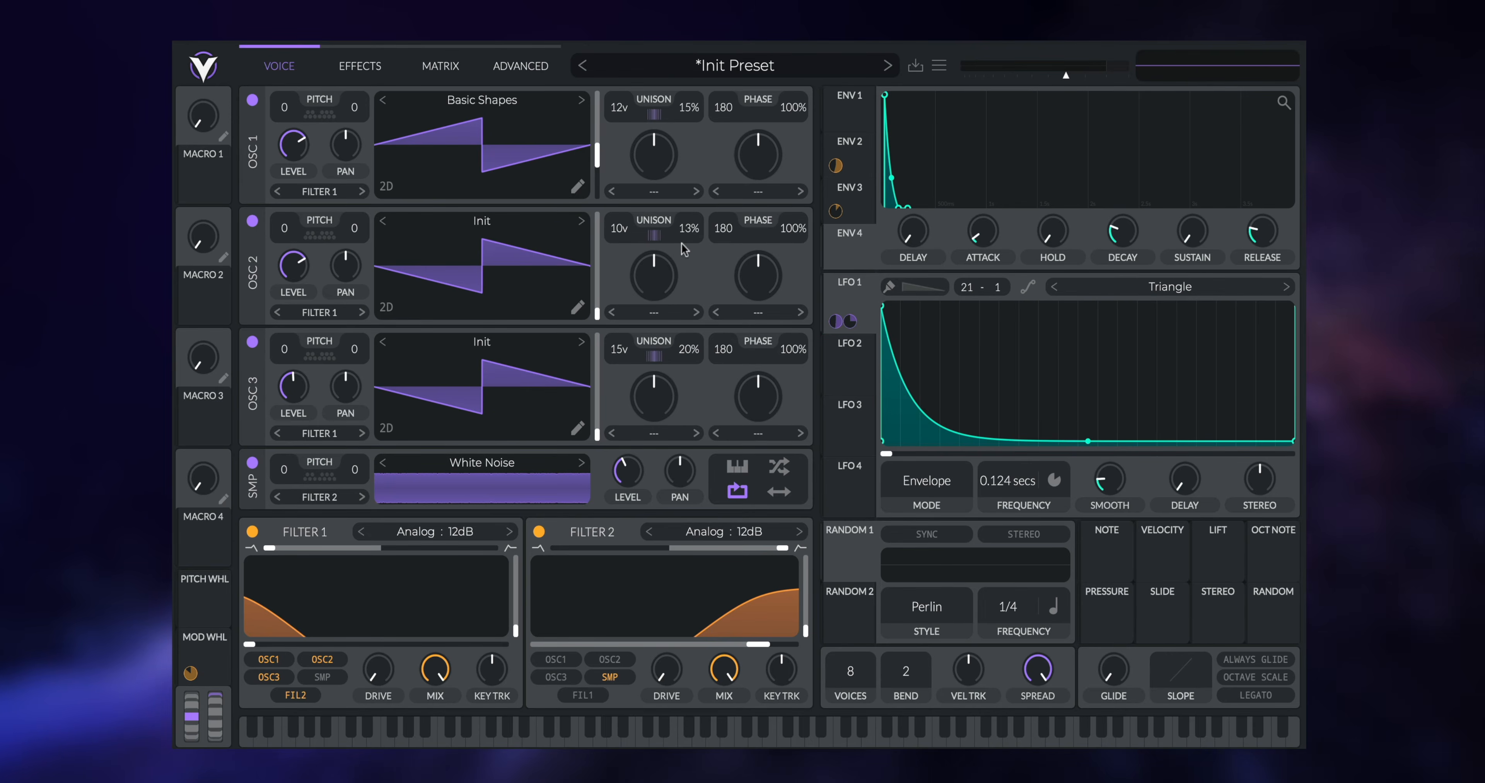
- Switch on the Delay effect in Stereo mode, raise its cutoff, and reduce its spread and mix
click(371, 66)
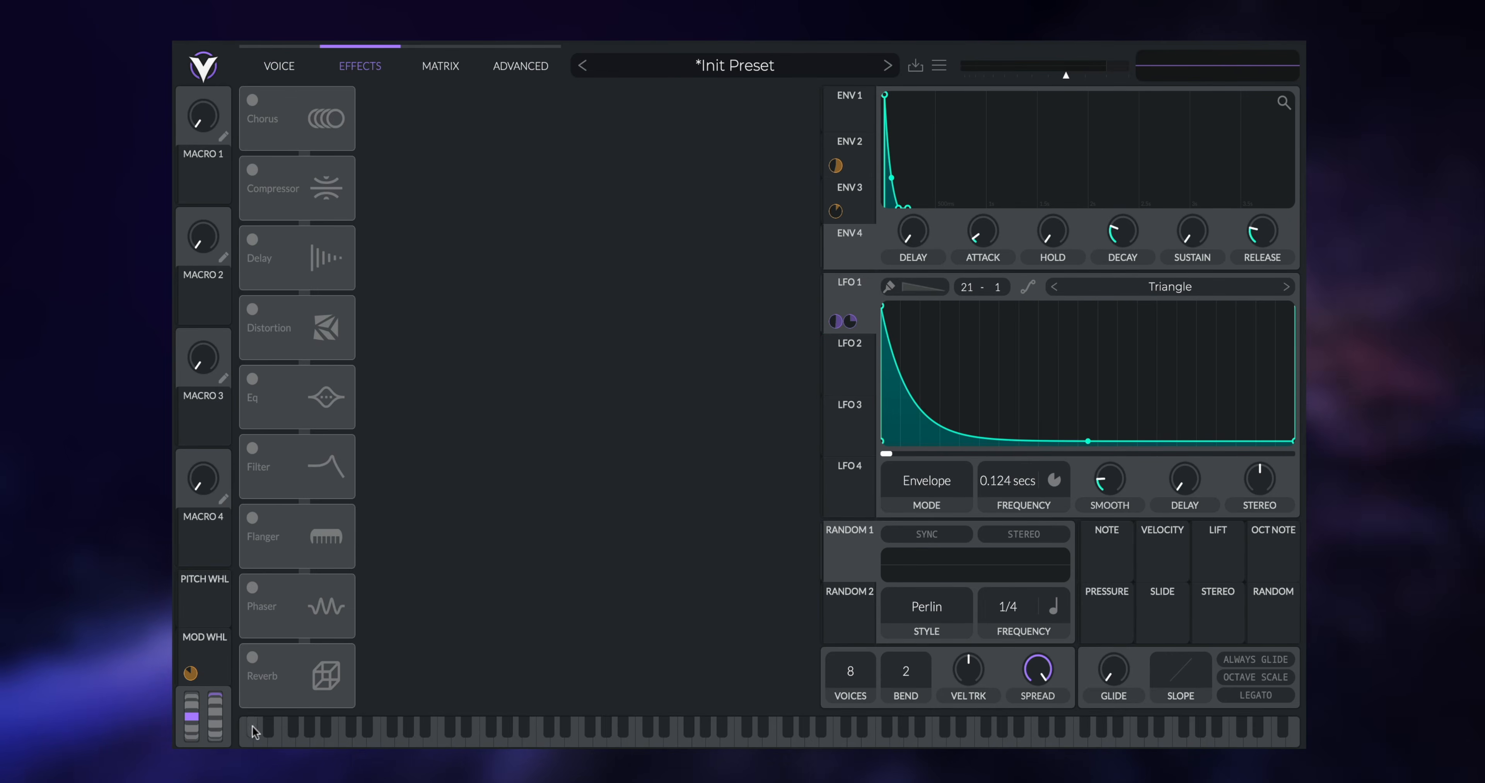
click(253, 239)
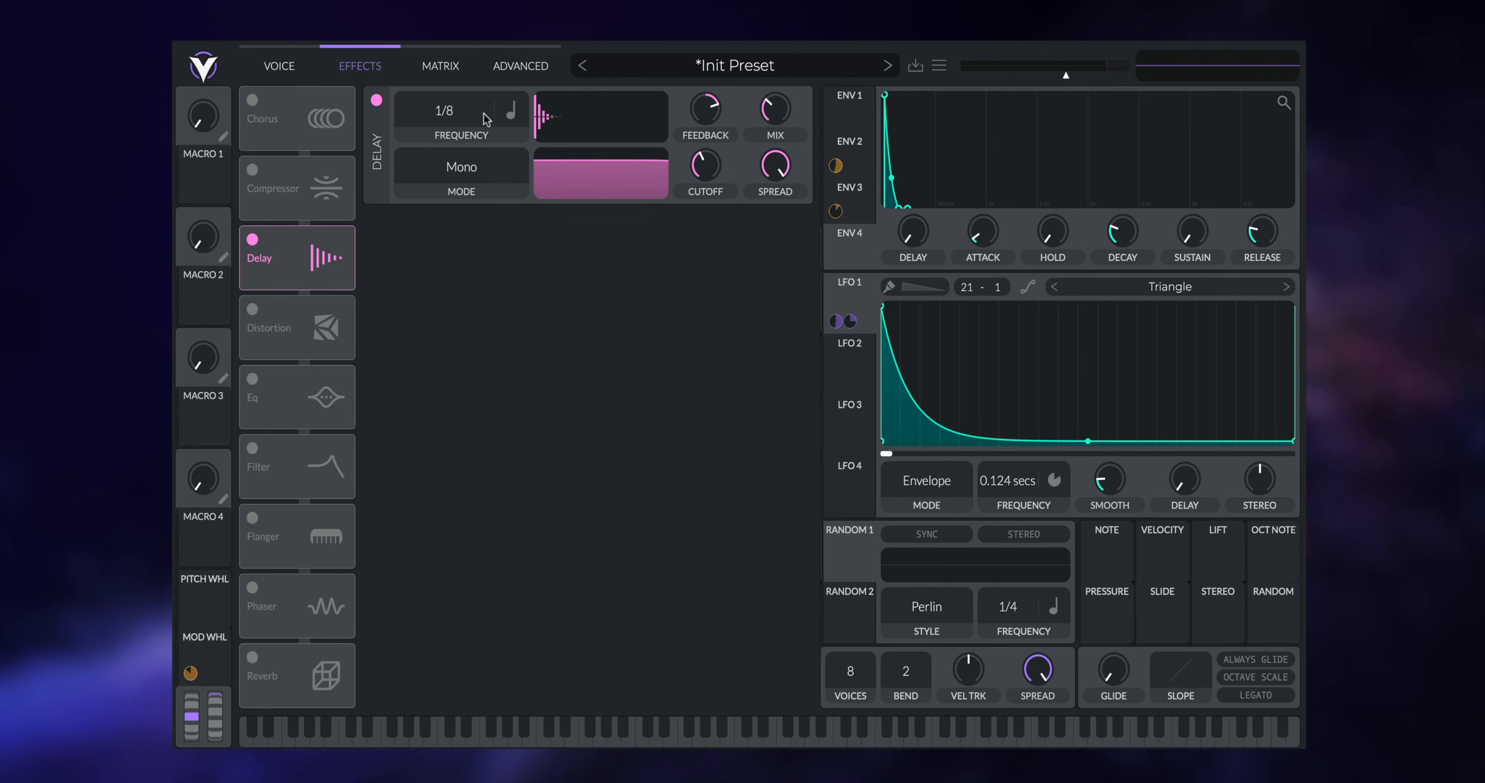
click(504, 111)
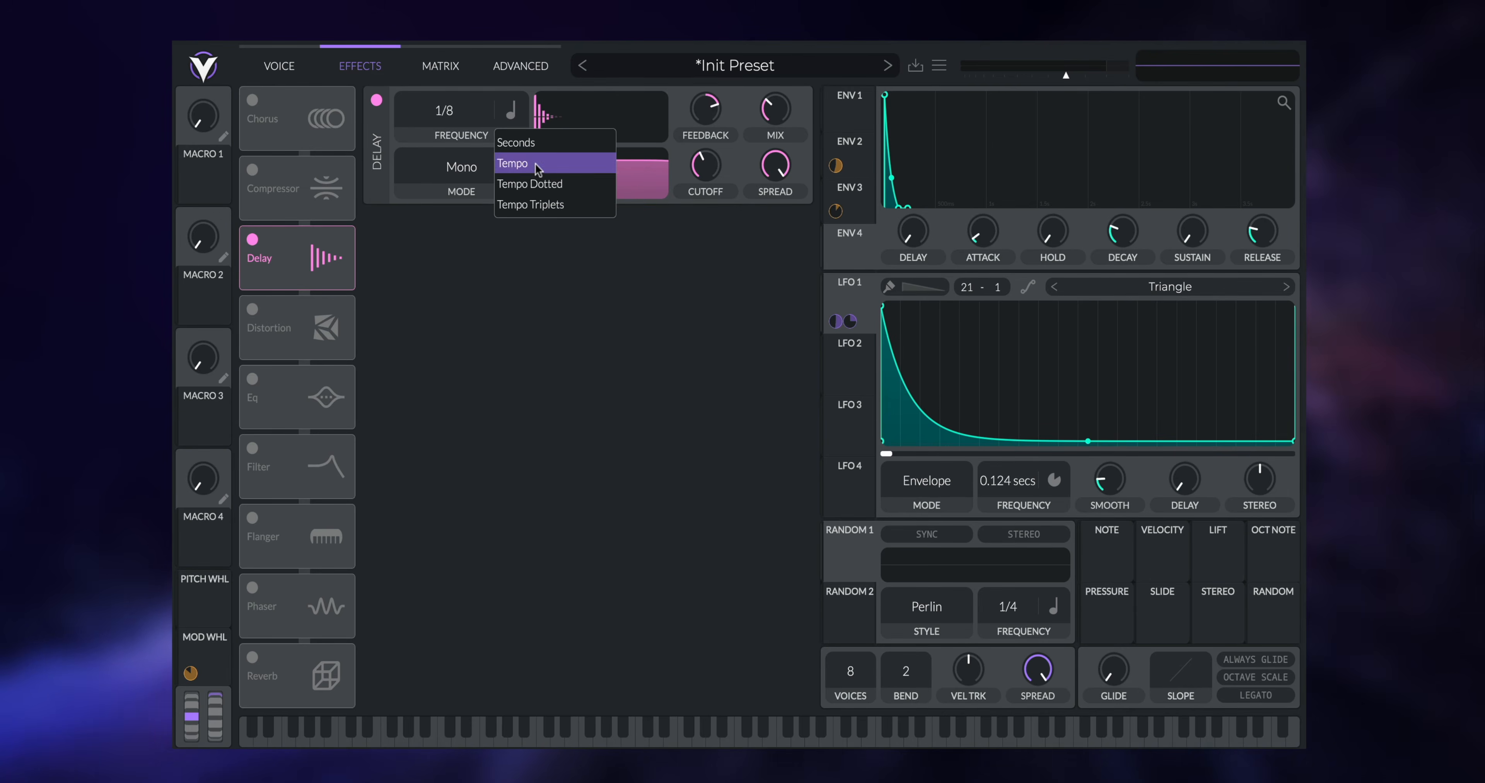
click(466, 117)
click(452, 185)
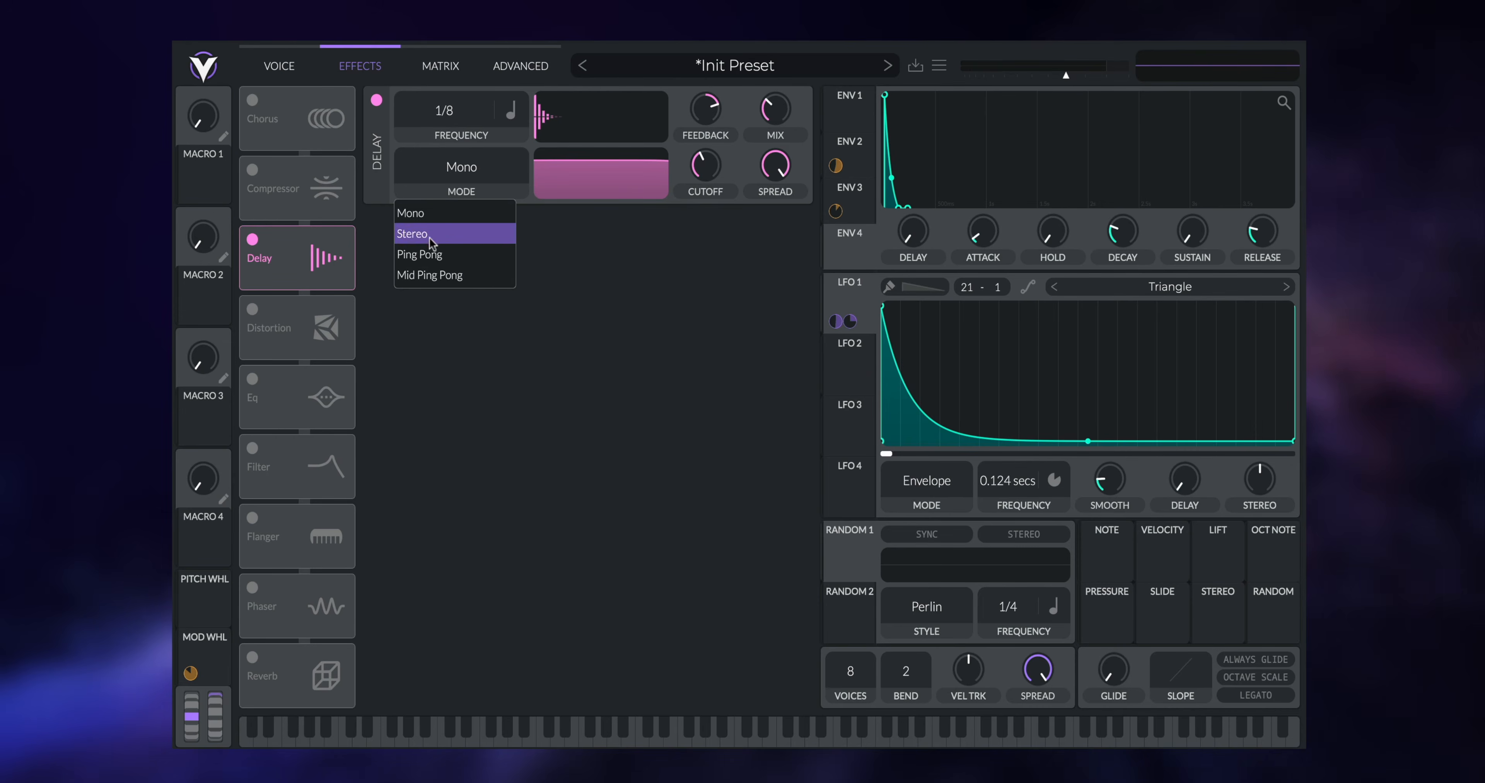
click(456, 233)
drag(757, 185, 770, 136)
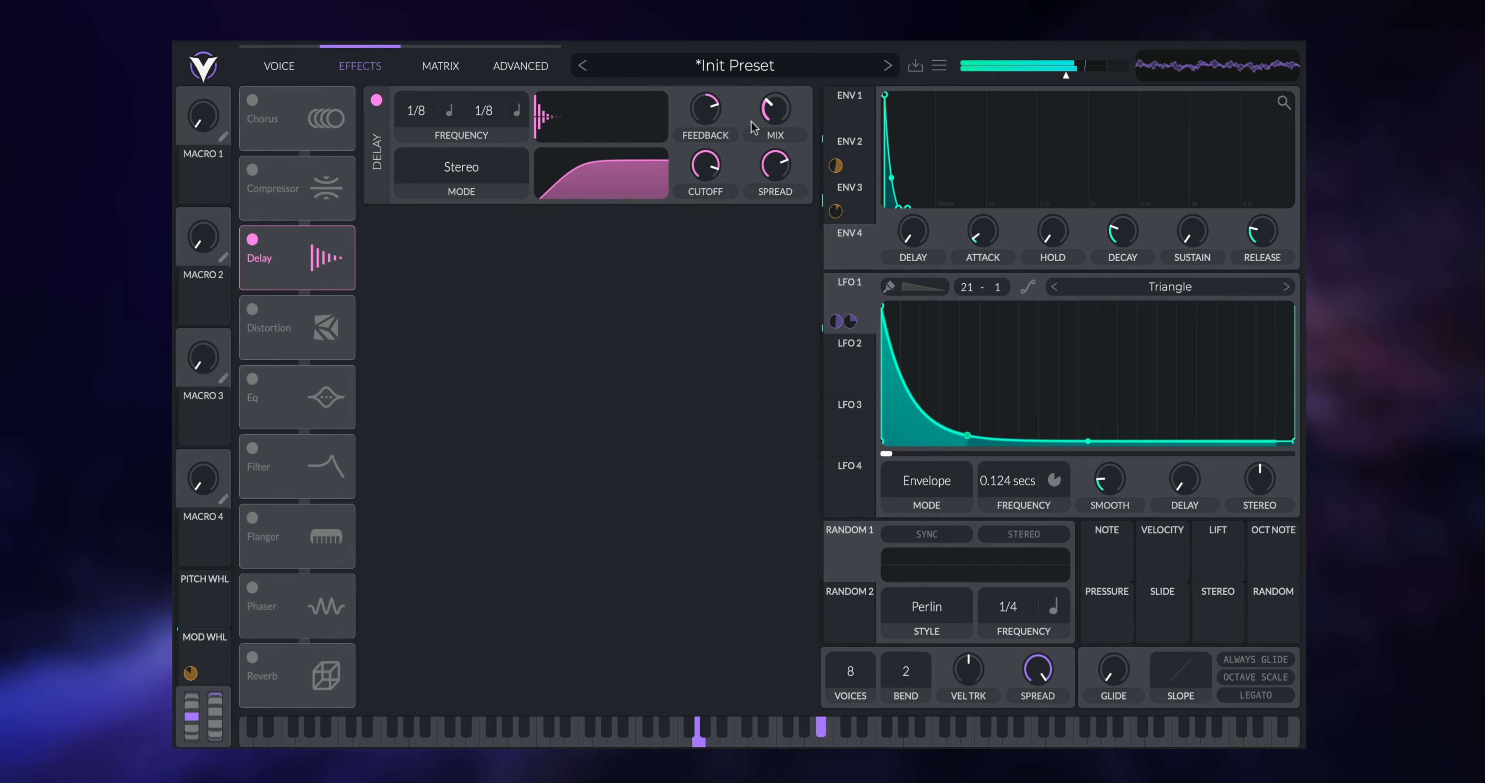
mouse_move(768, 116)
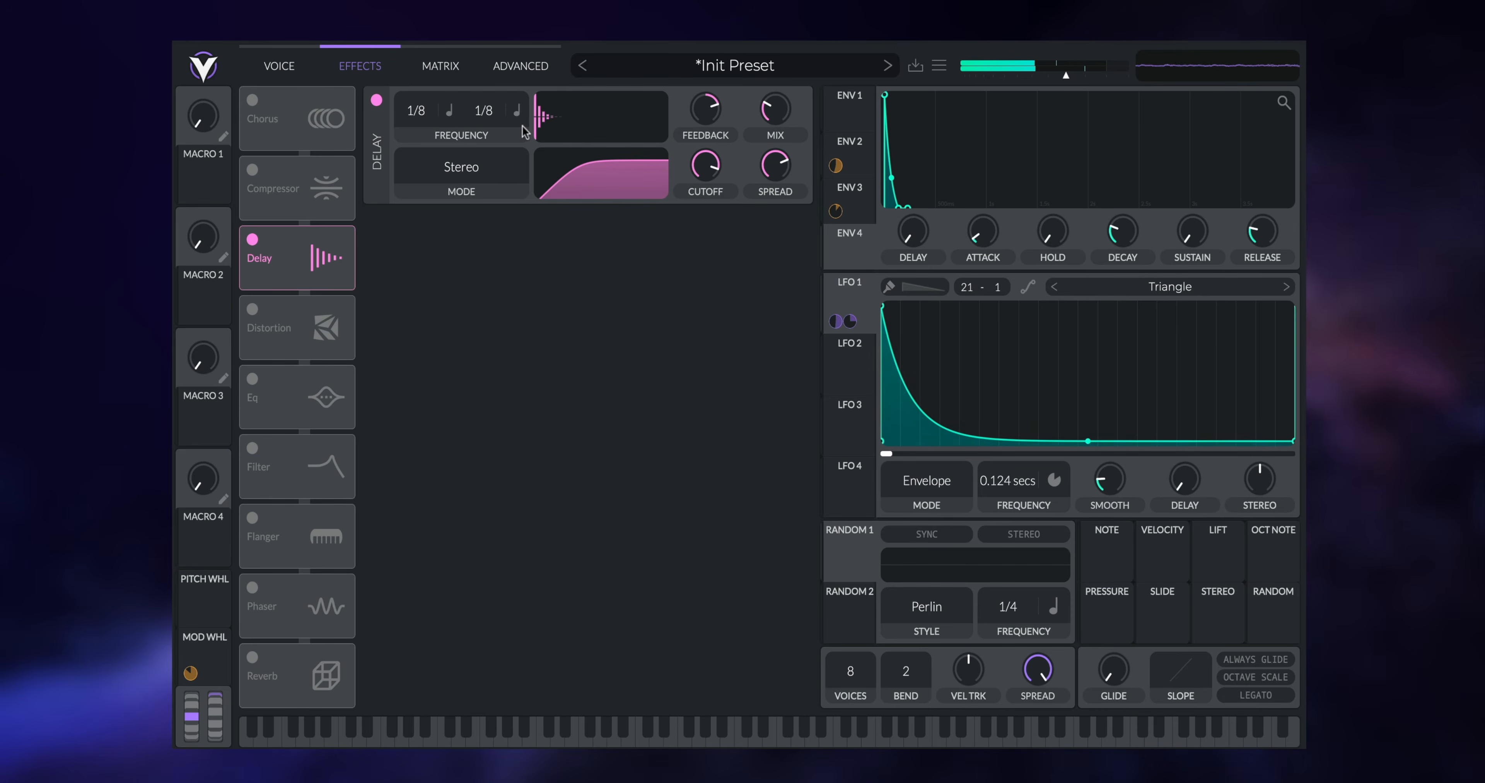
- Add Reverb with its low shelf cut, mix at 43.78%, longer time, larger size and no chorus amount, comparing it on and off
click(252, 657)
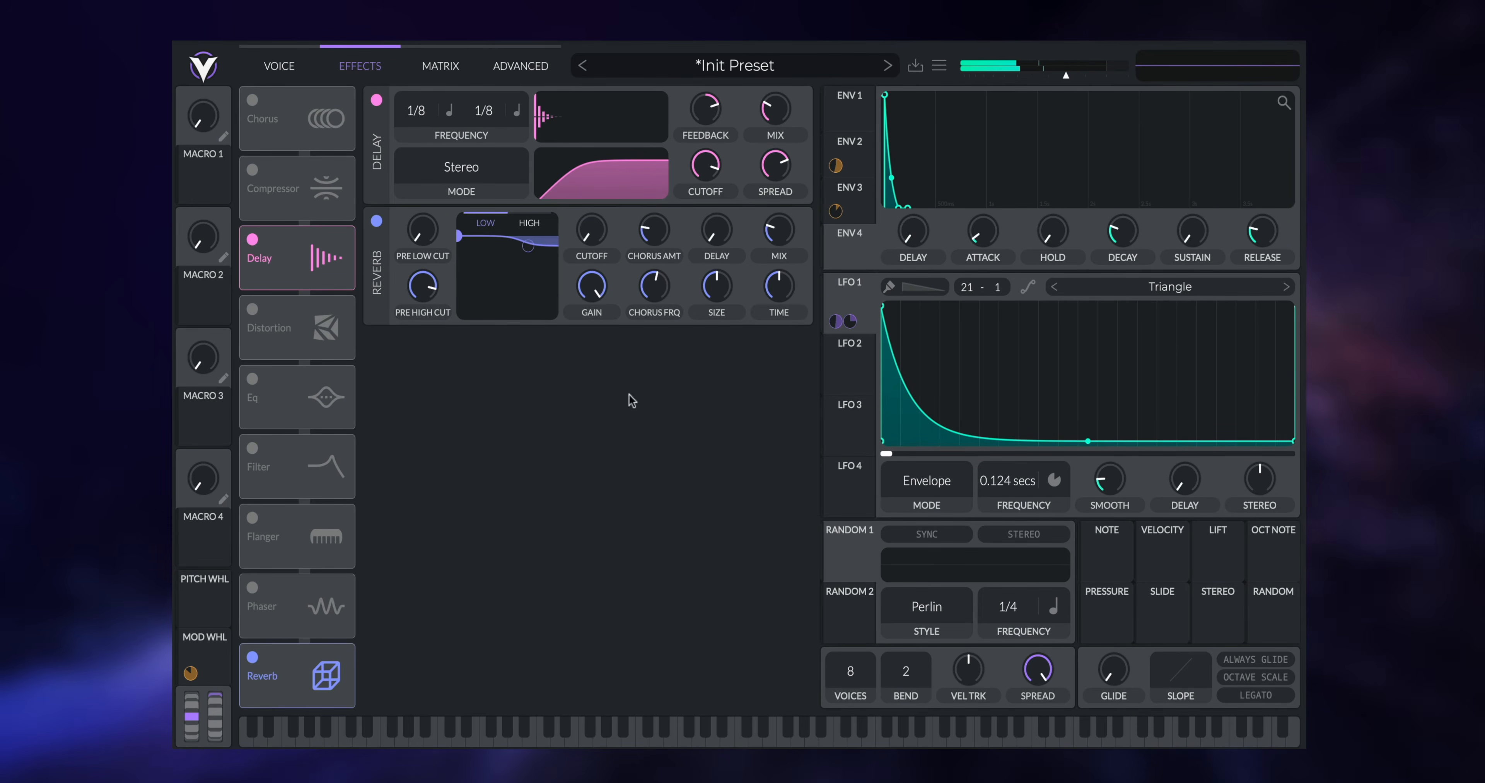
drag(489, 231, 486, 363)
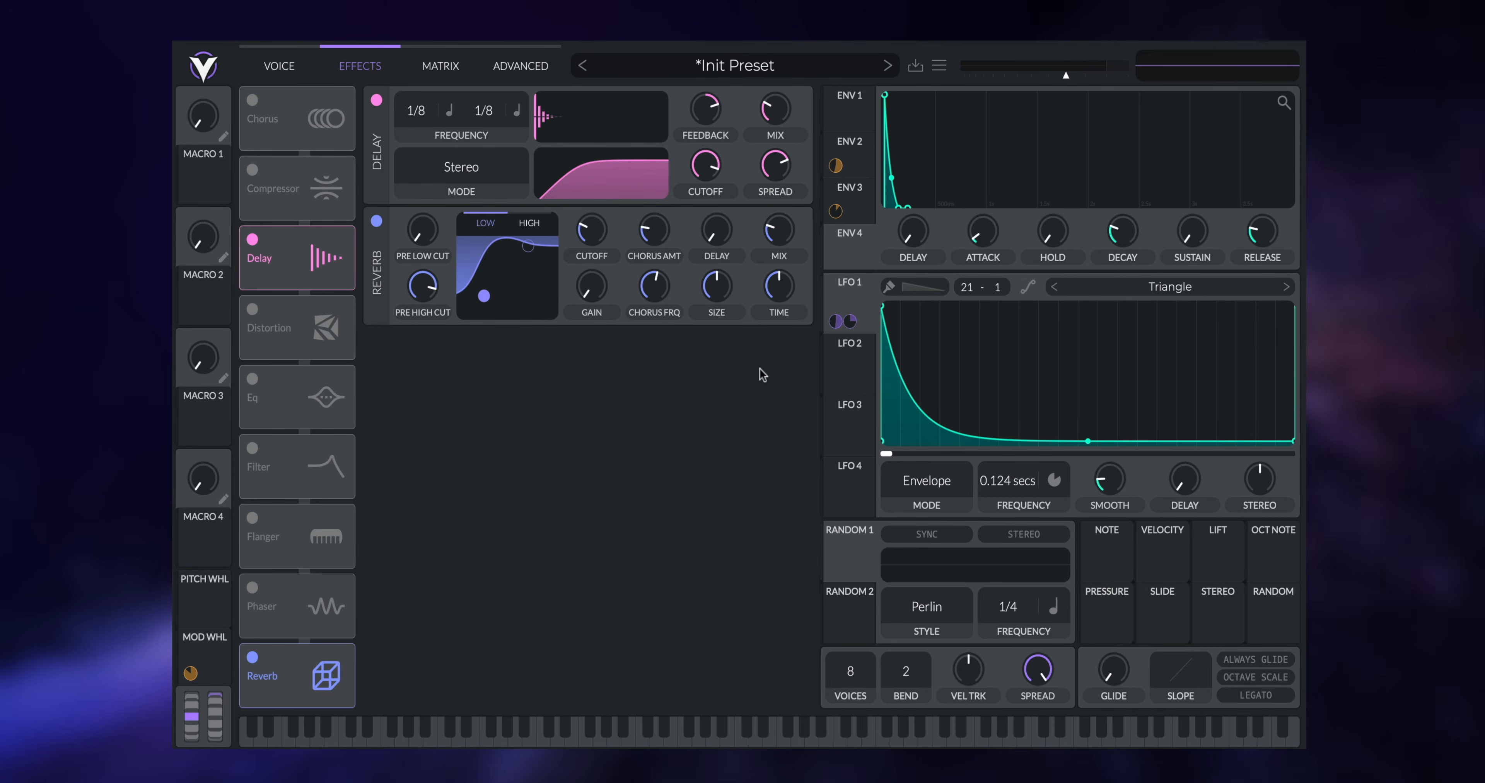
mouse_move(781, 228)
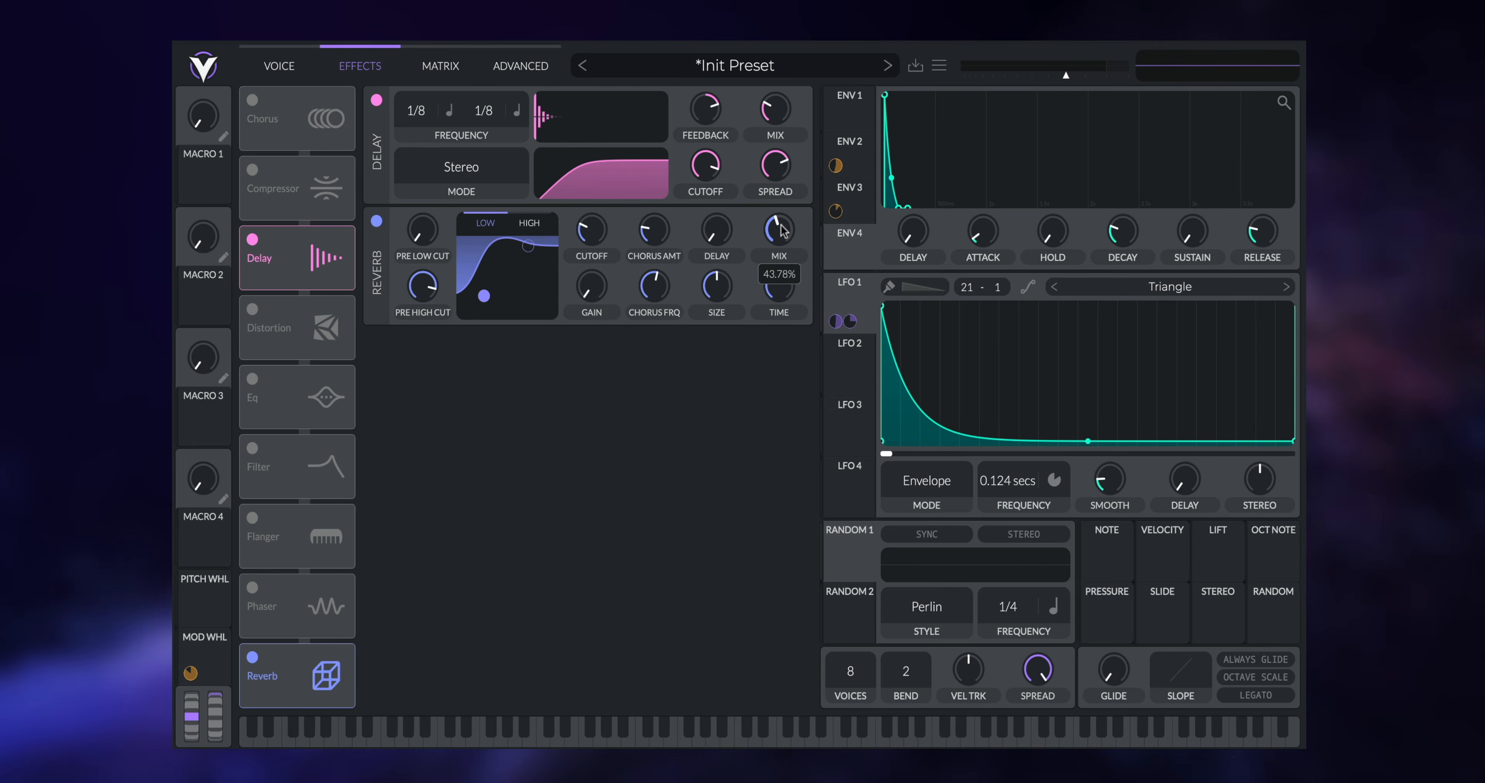
mouse_move(775, 297)
scroll(774, 295, up, 3)
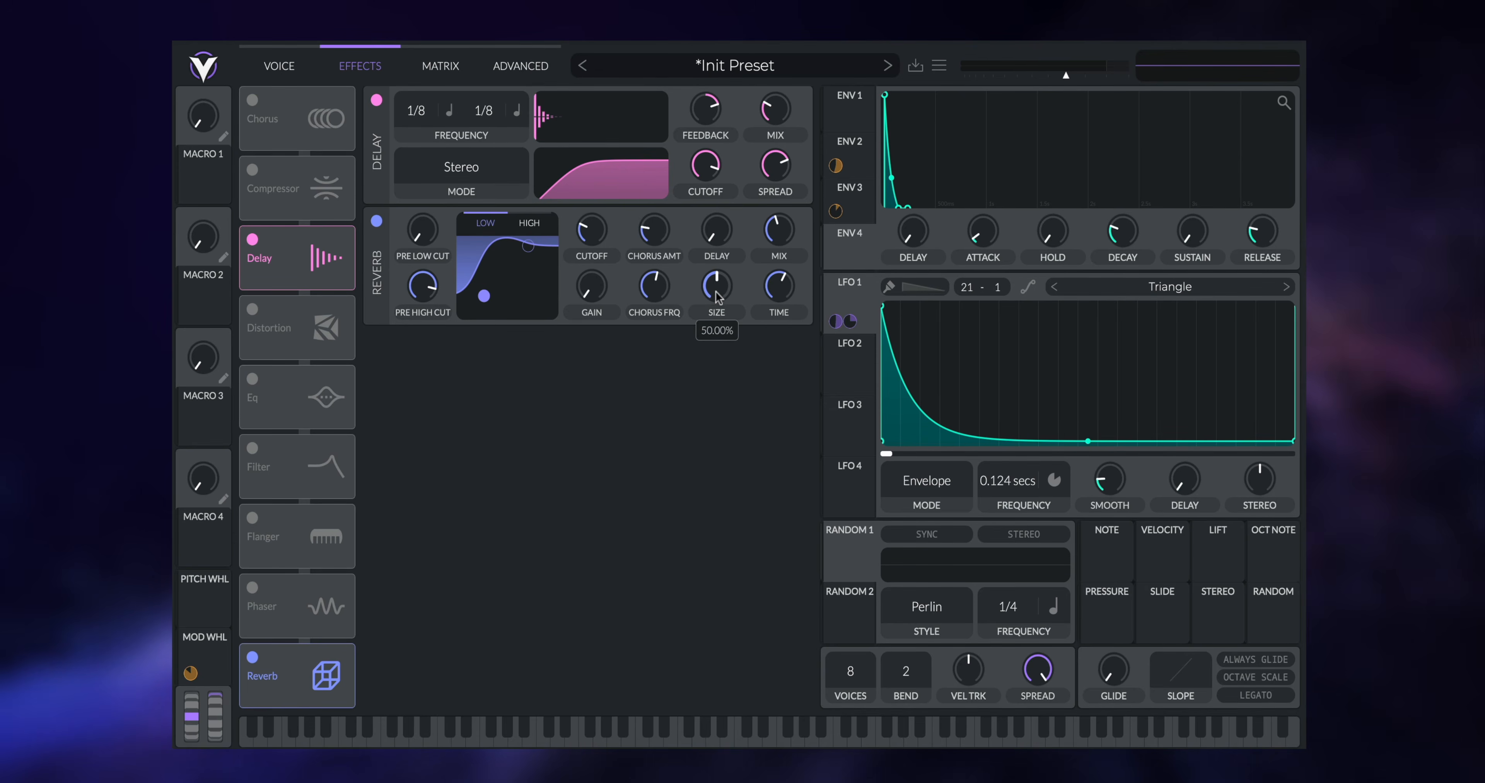
drag(717, 297, 721, 283)
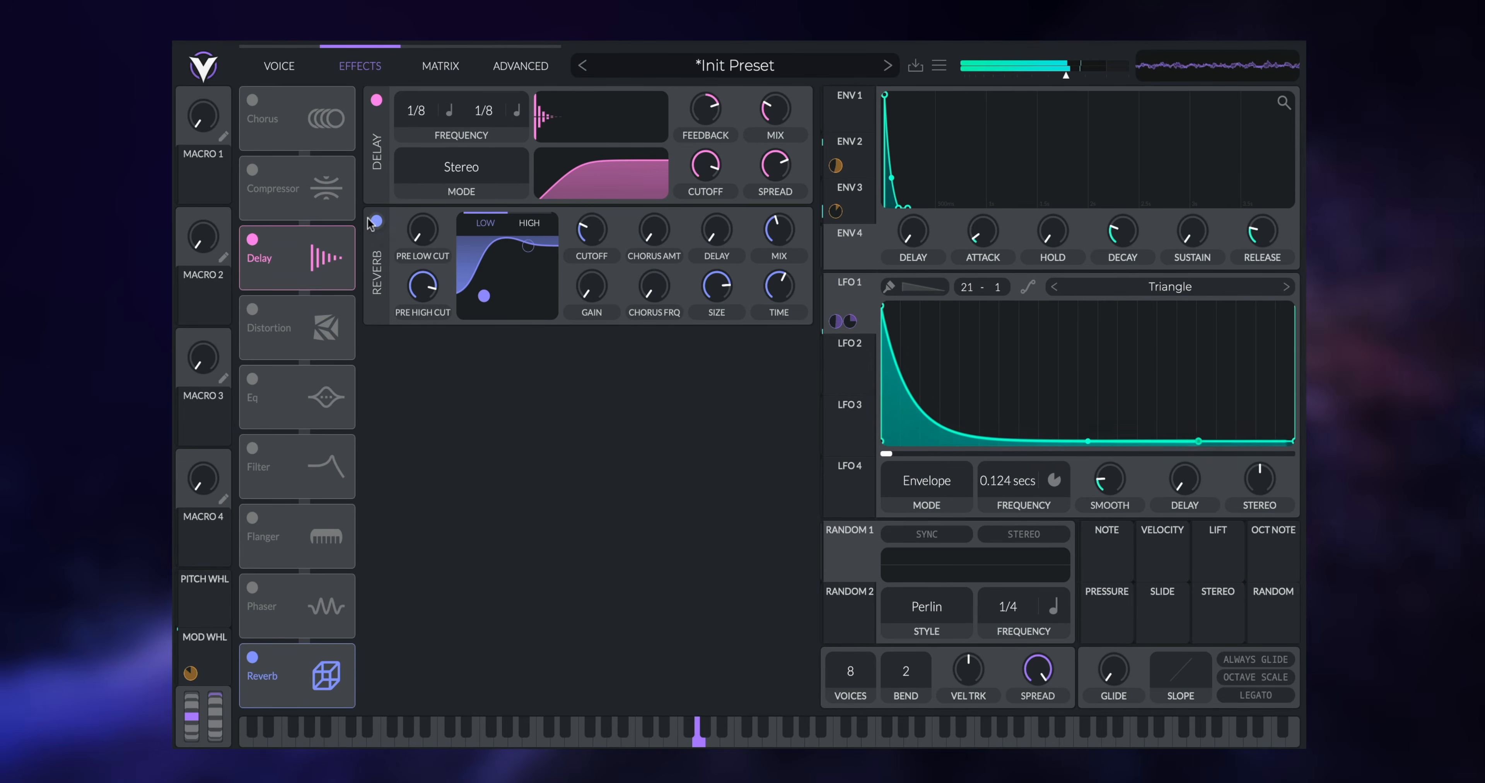
click(376, 222)
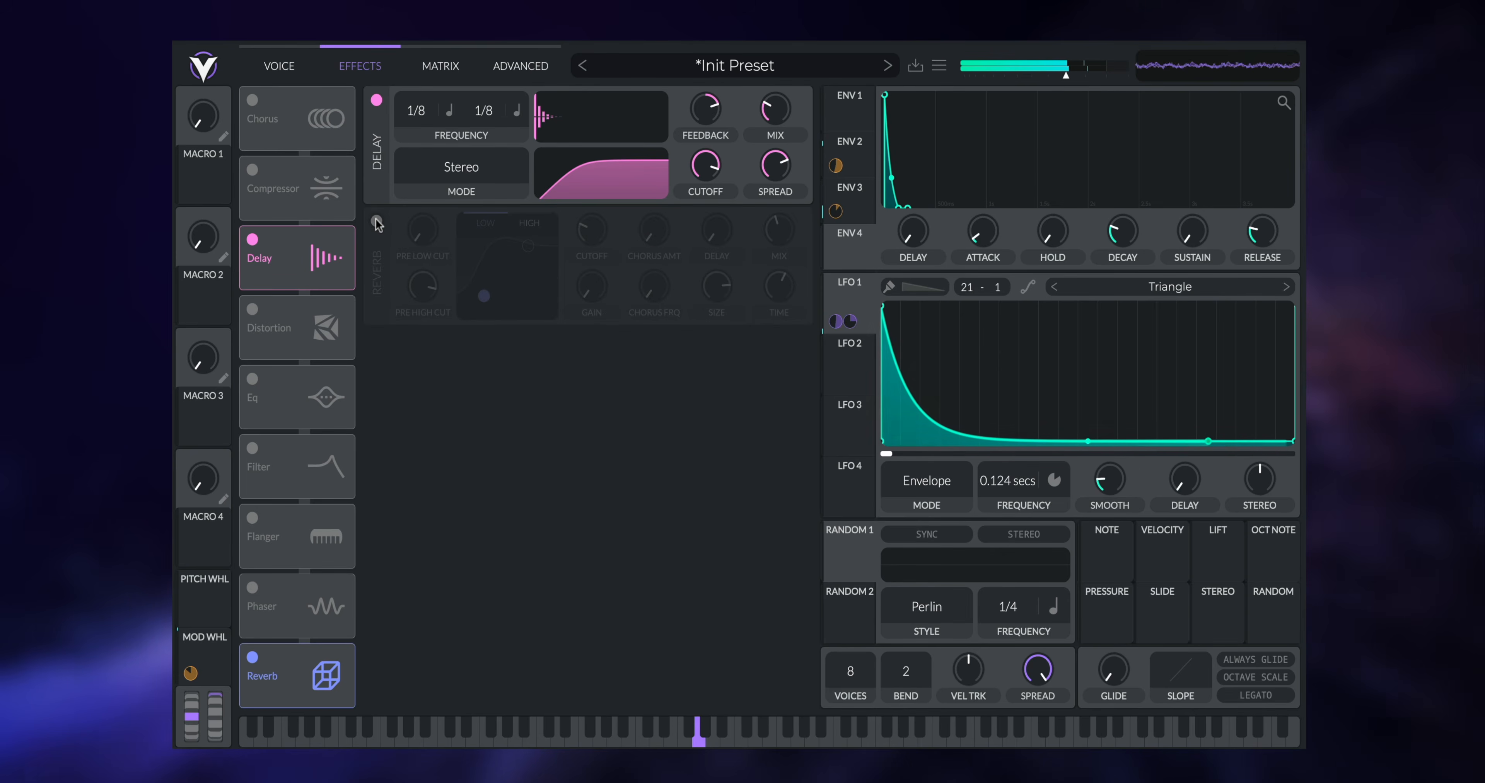
click(376, 222)
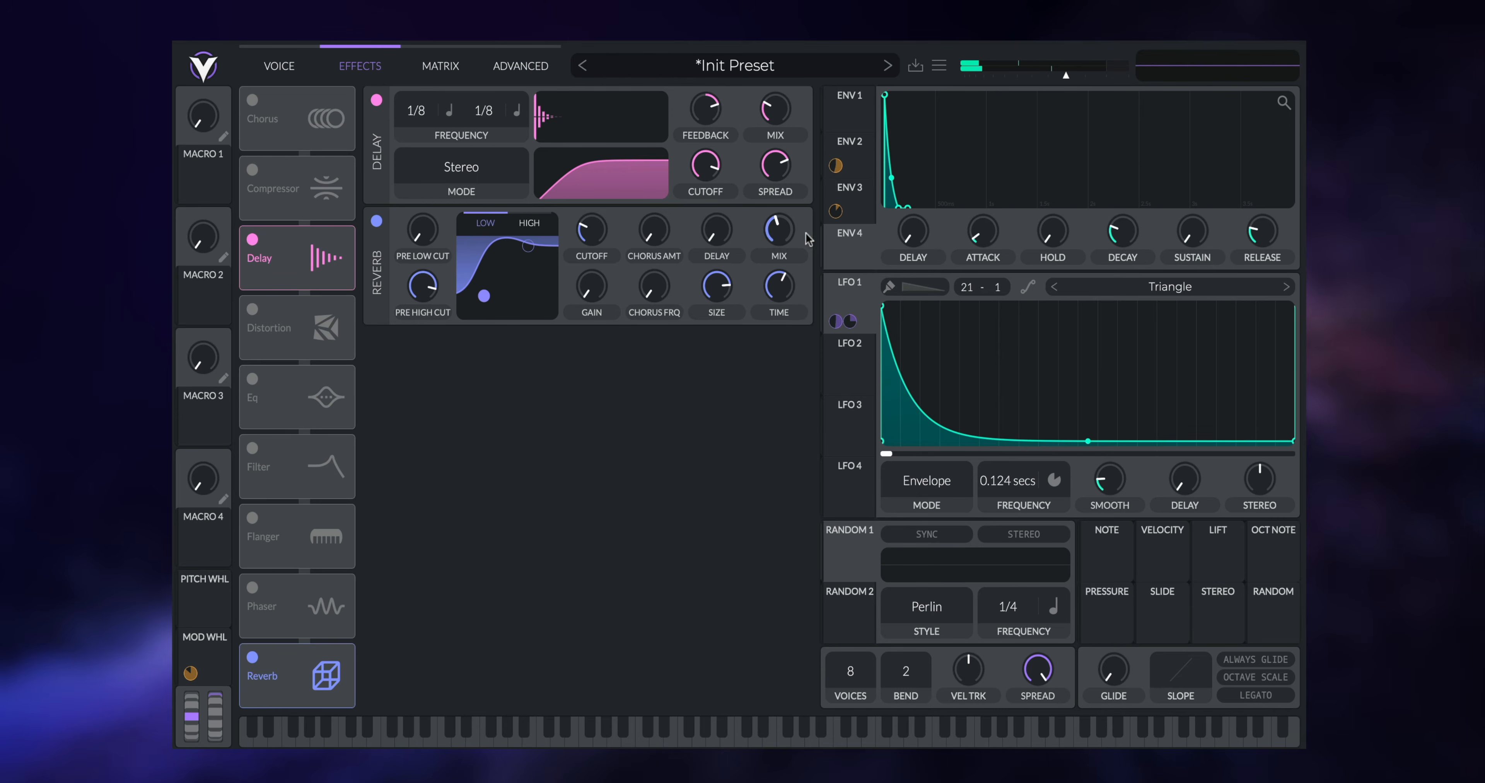
- Reshape LFO 2 into a decaying curve and switch its frequency to seconds
click(850, 285)
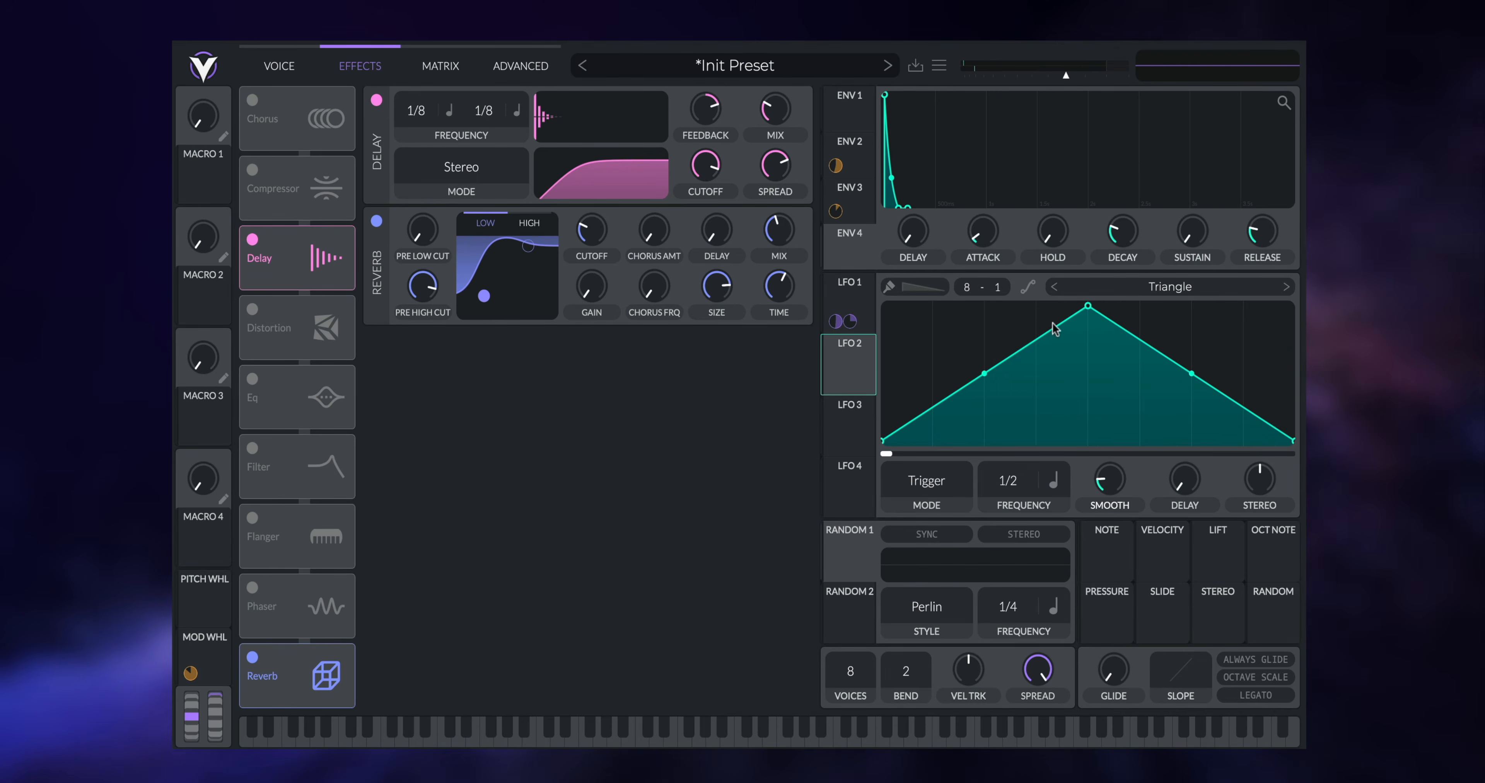
drag(1084, 389, 1085, 435)
click(1053, 479)
click(1057, 508)
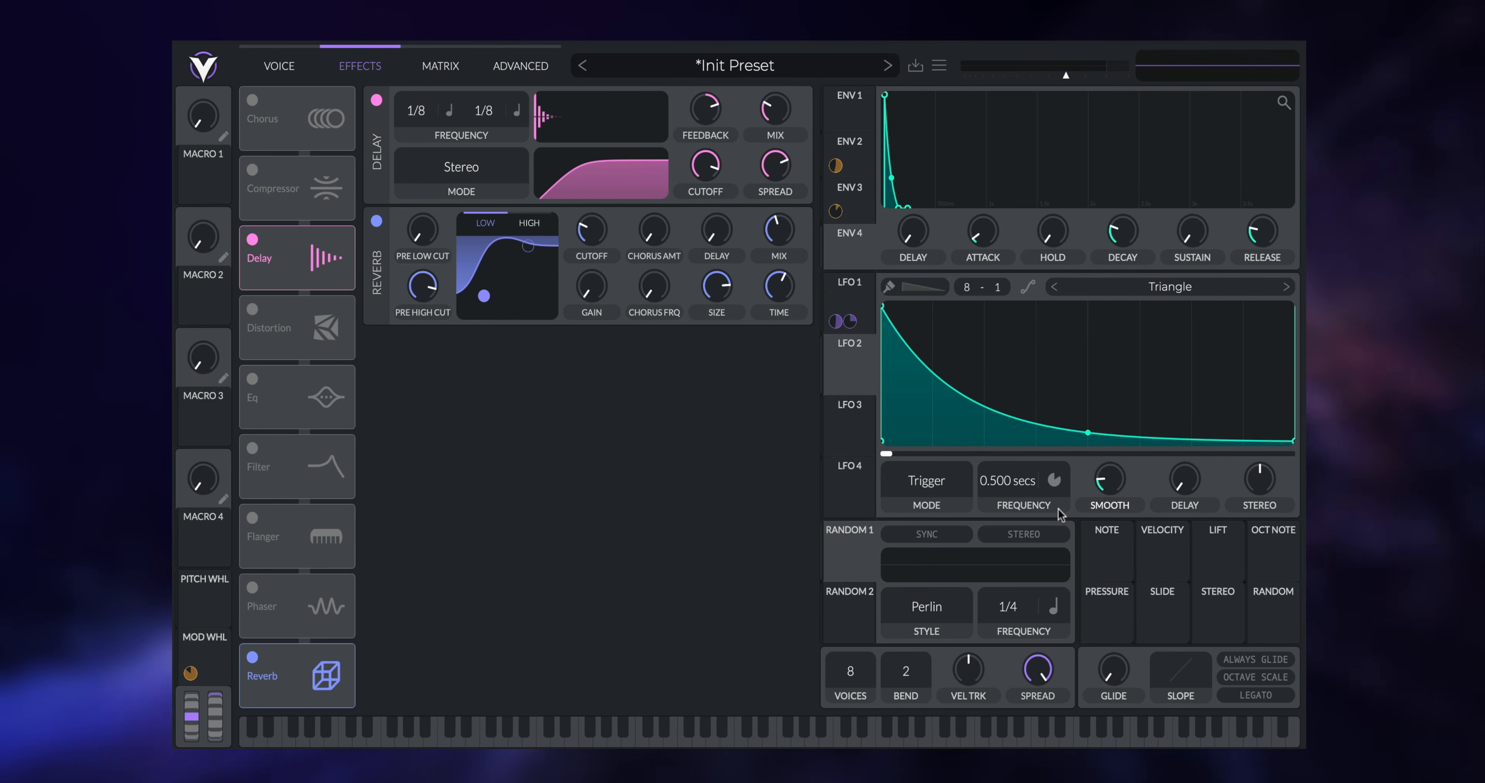
- Put LFO 2 in Envelope mode with a 0.511 secs frequency and assign it to the Reverb mix at about -0.33
click(922, 485)
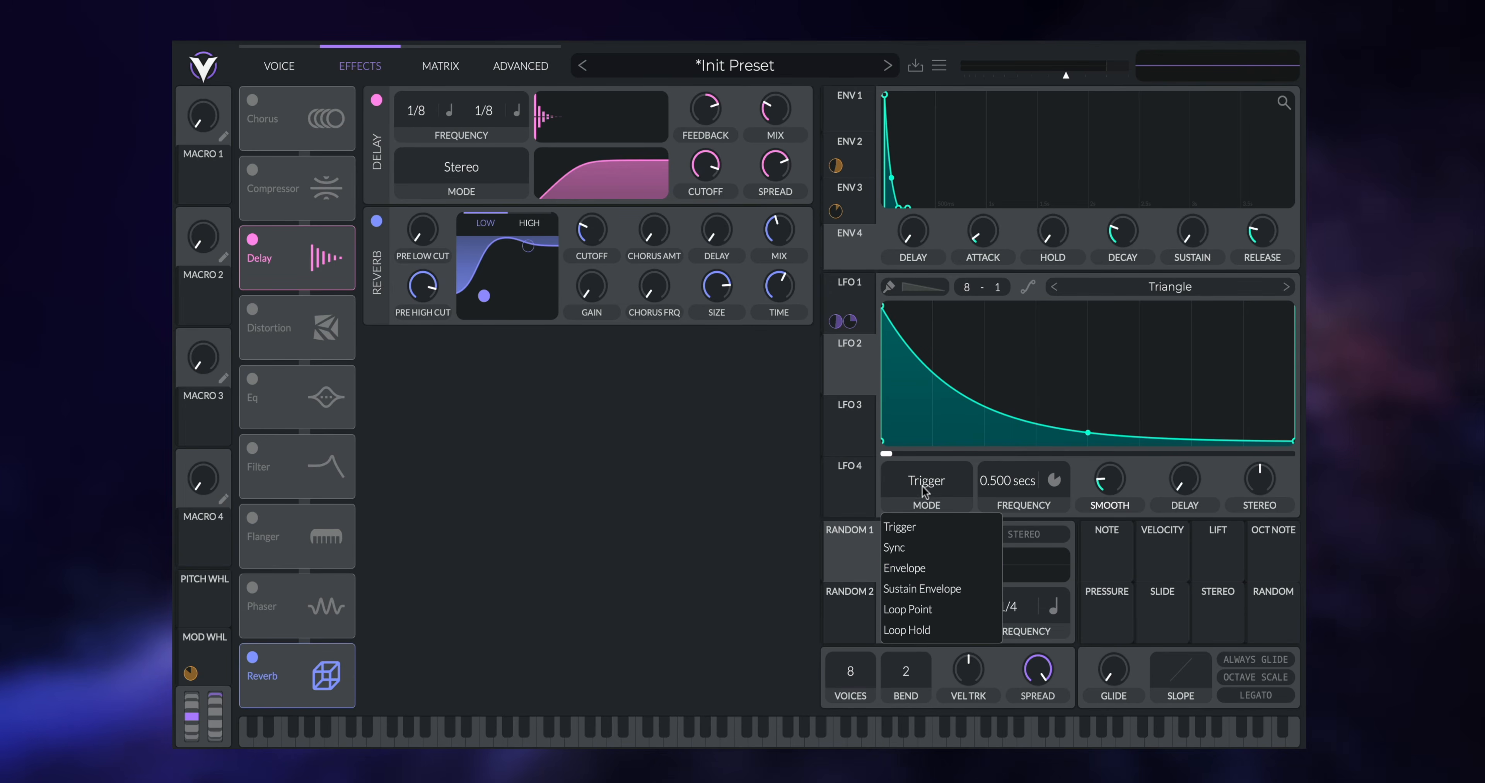
click(924, 565)
drag(834, 386, 779, 285)
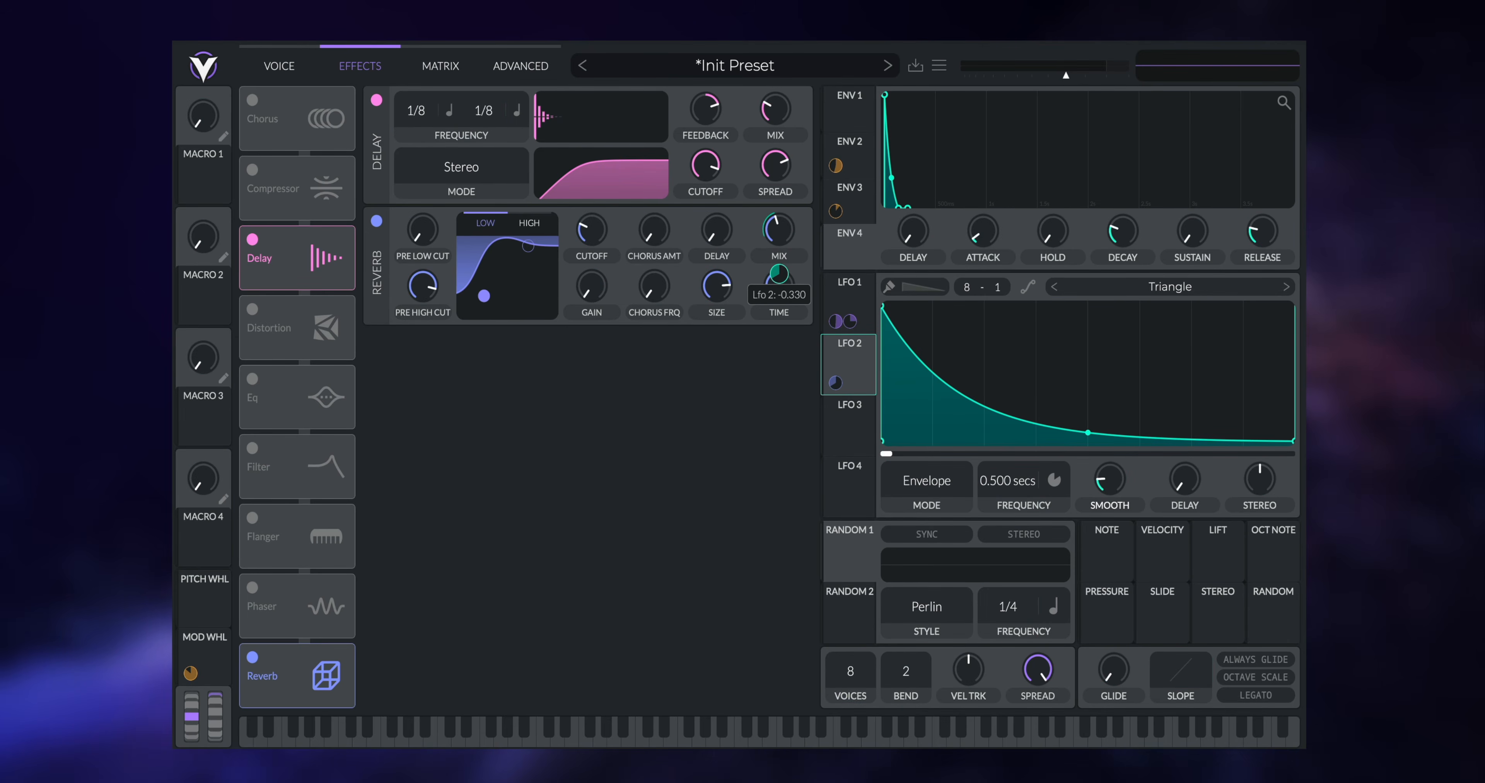
drag(779, 274, 752, 236)
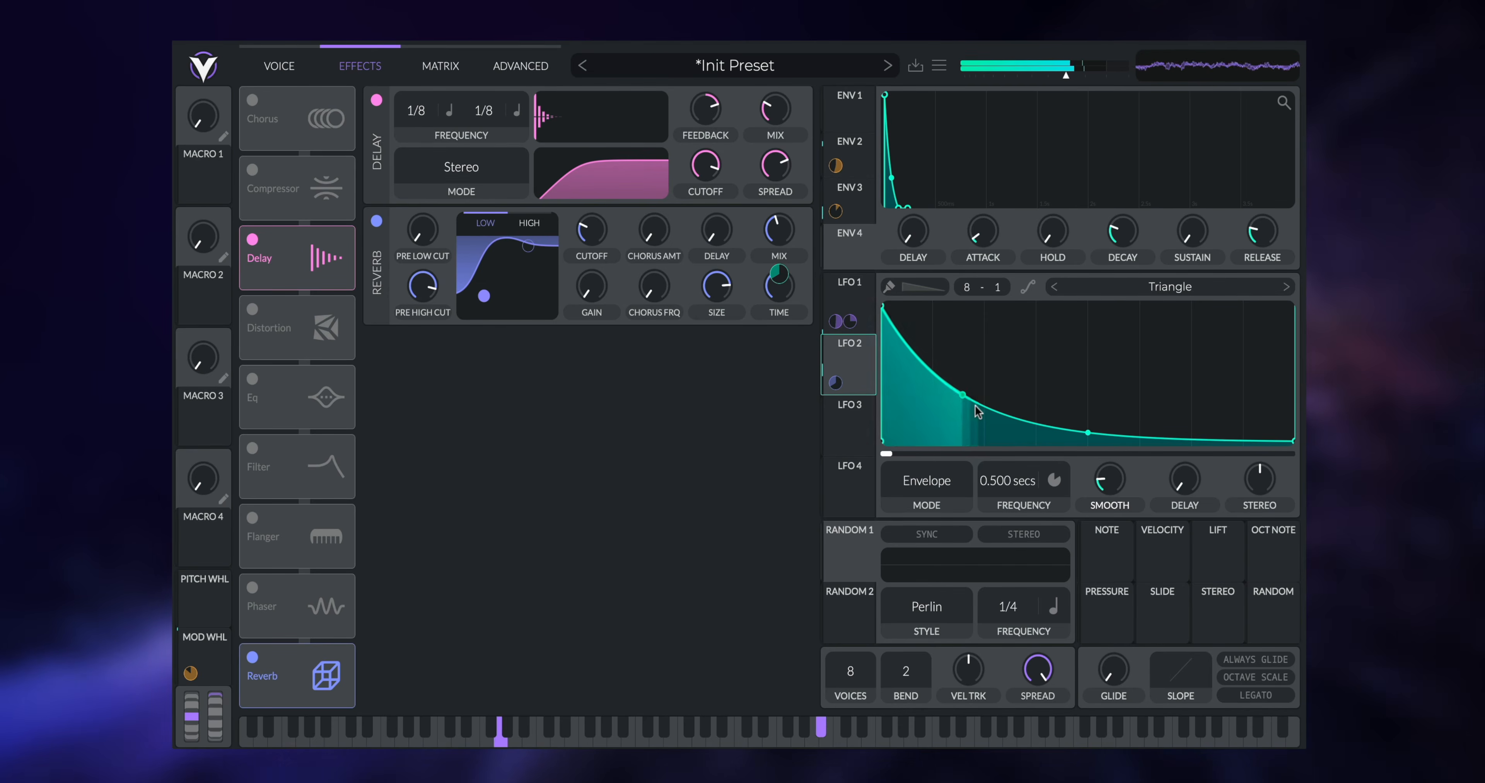
mouse_move(1010, 479)
mouse_down()
mouse_move(1008, 401)
mouse_move(1003, 494)
mouse_move(1009, 459)
mouse_up()
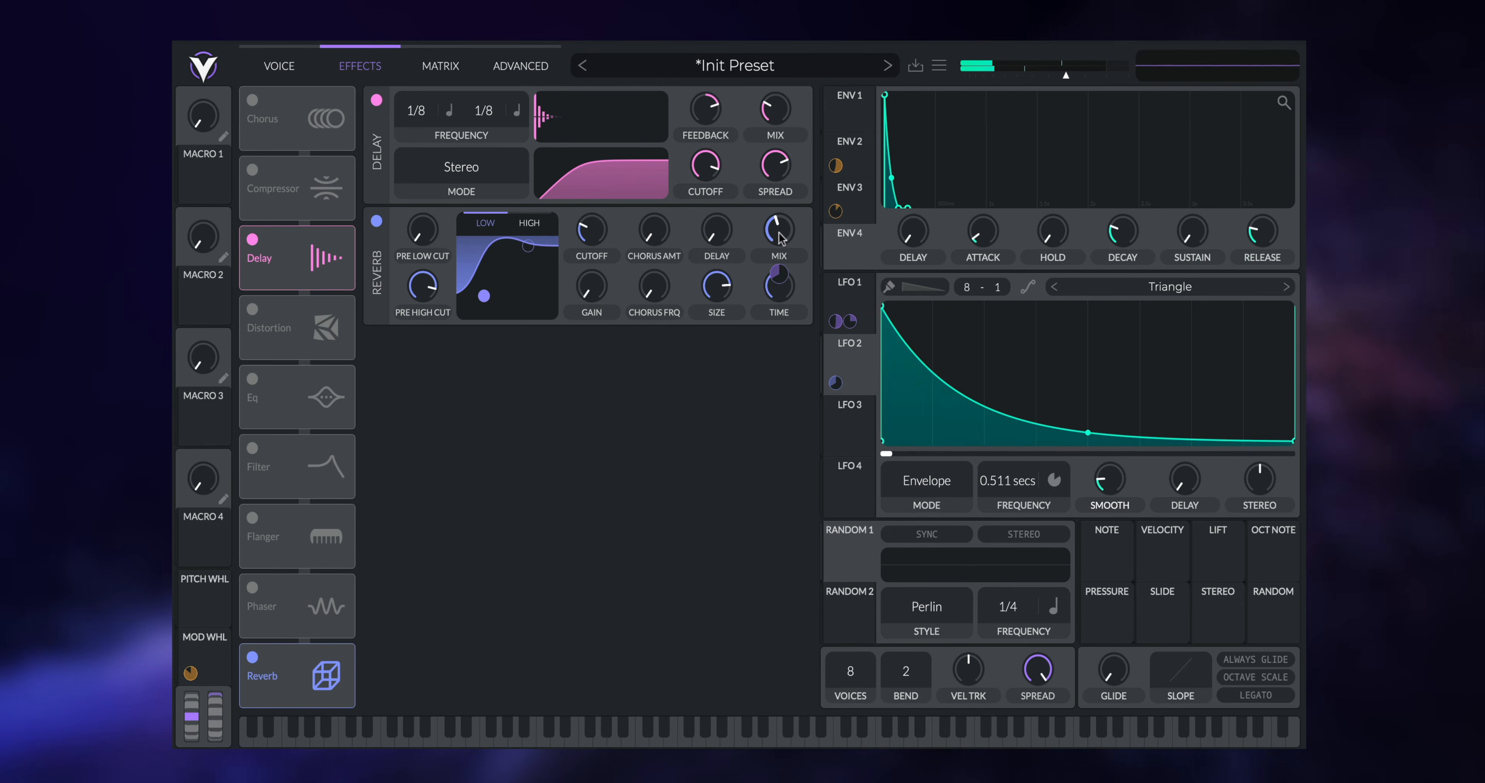
mouse_move(839, 382)
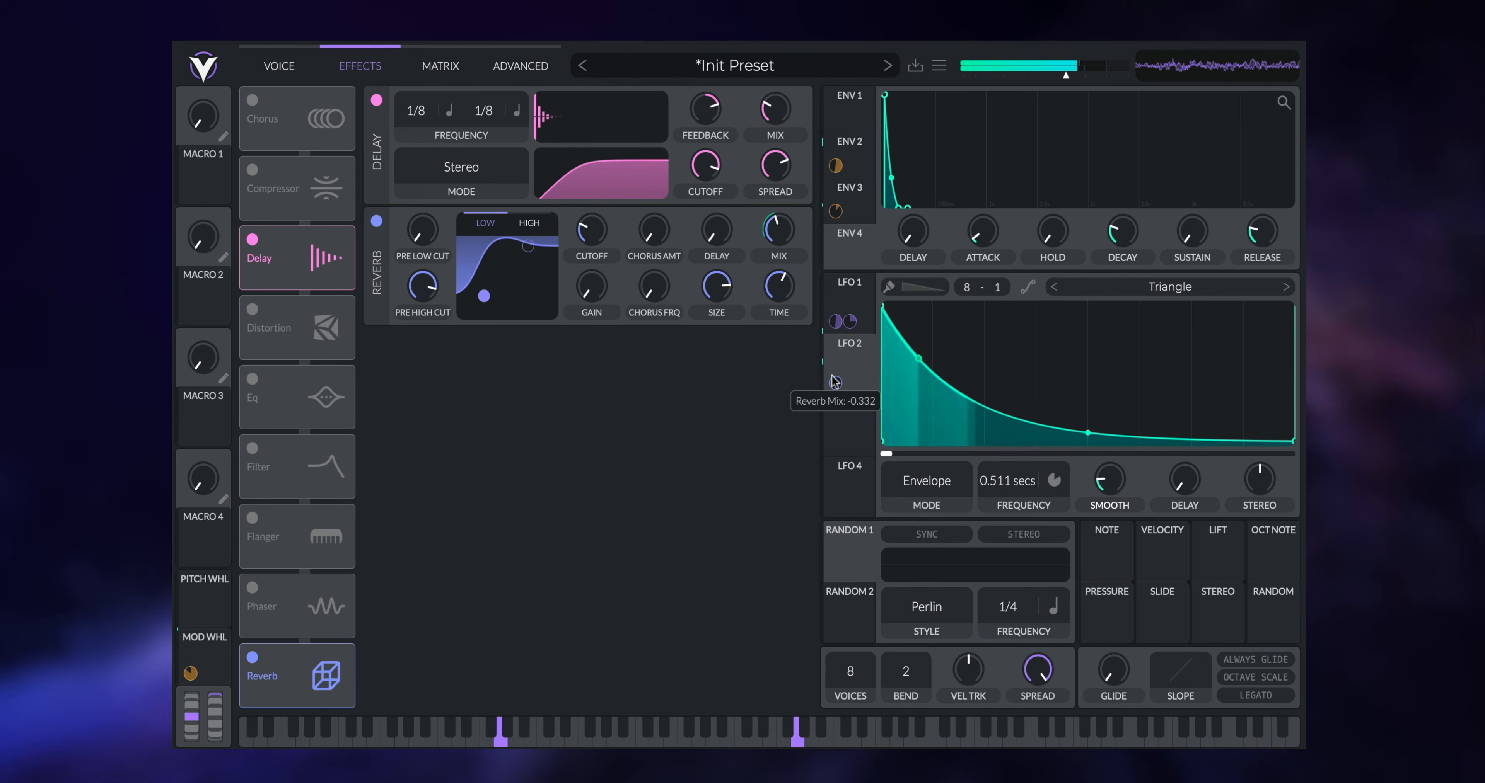
mouse_move(786, 233)
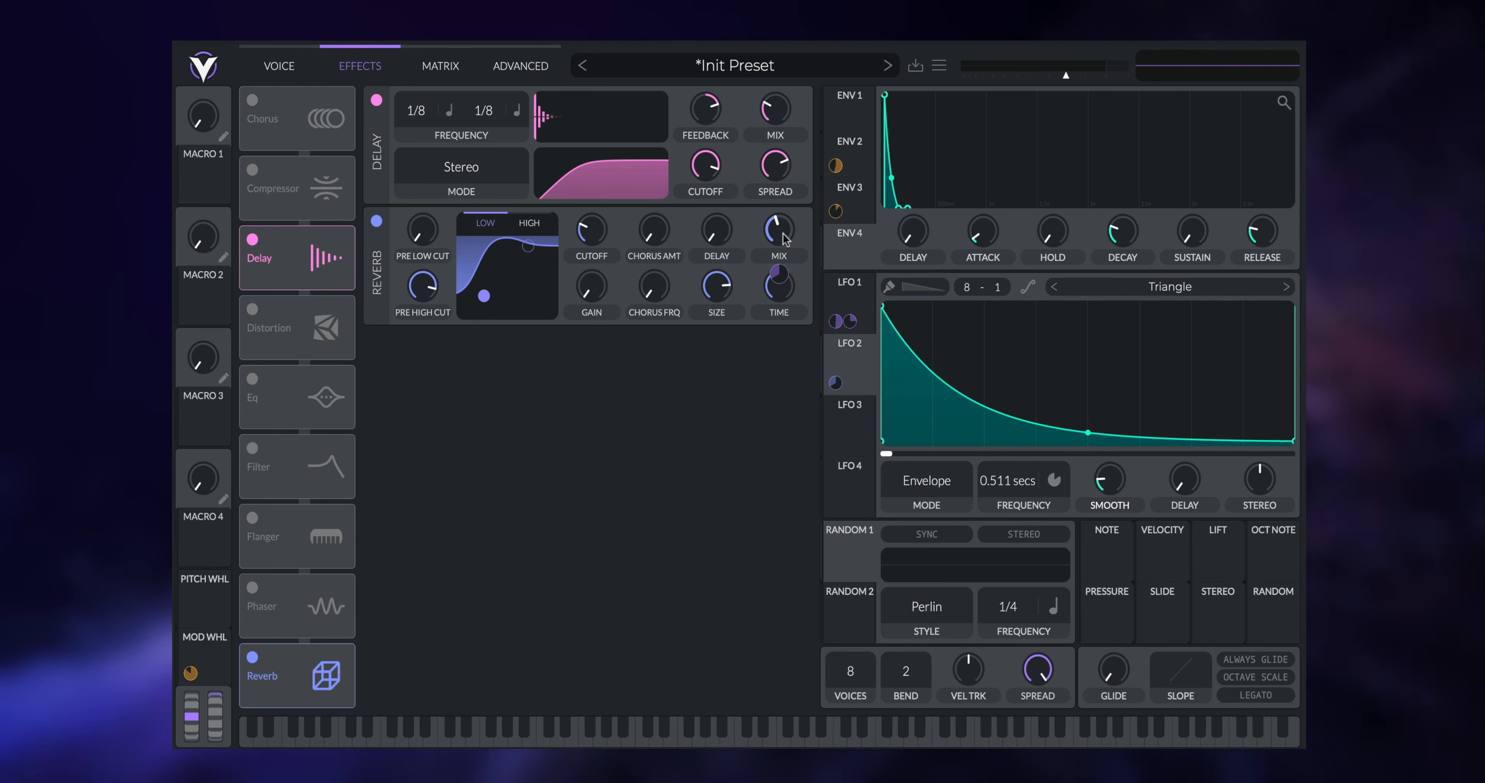
- Enable the EQ effect and arrange the effects chain in the order Delay, Reverb, EQ
click(252, 378)
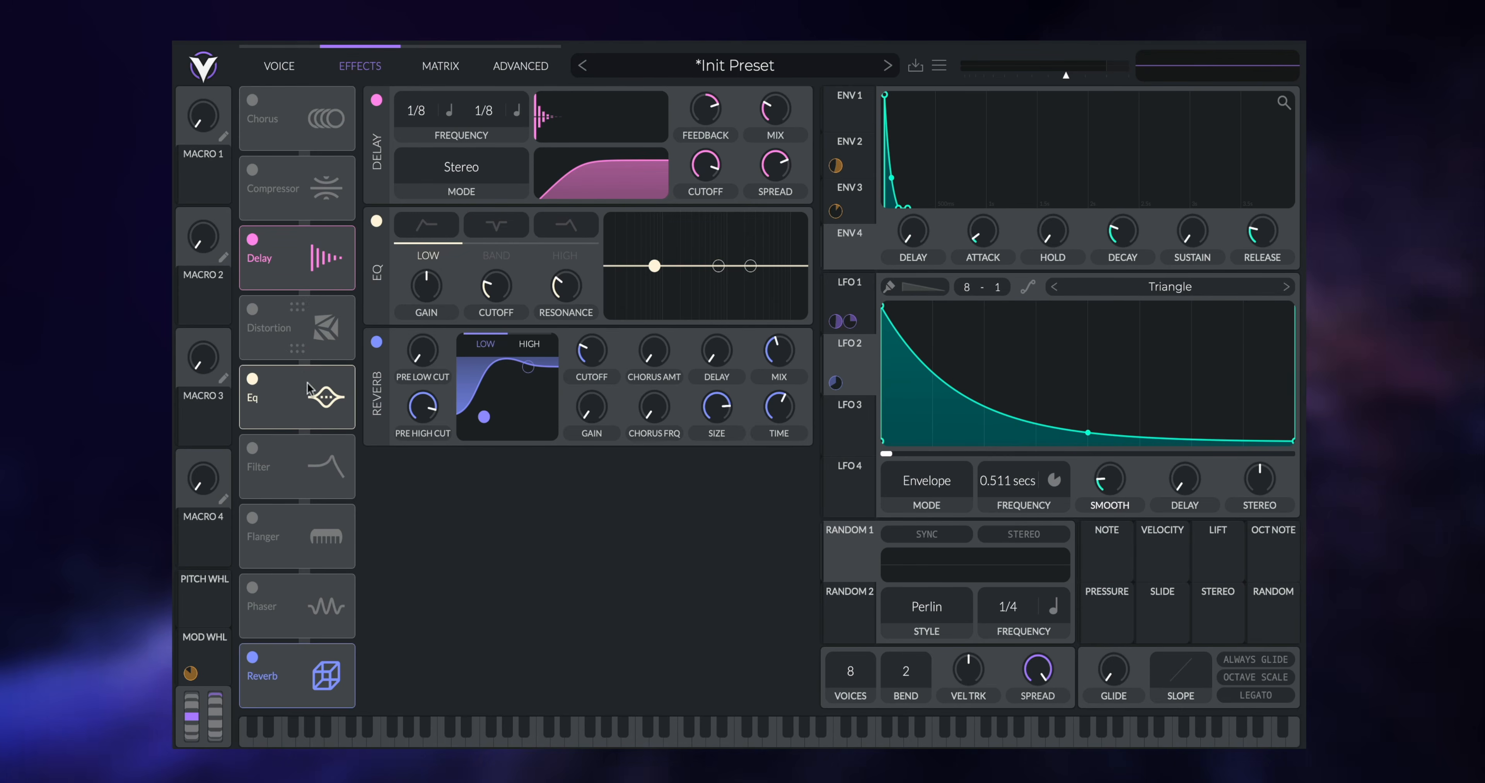
drag(294, 219, 300, 150)
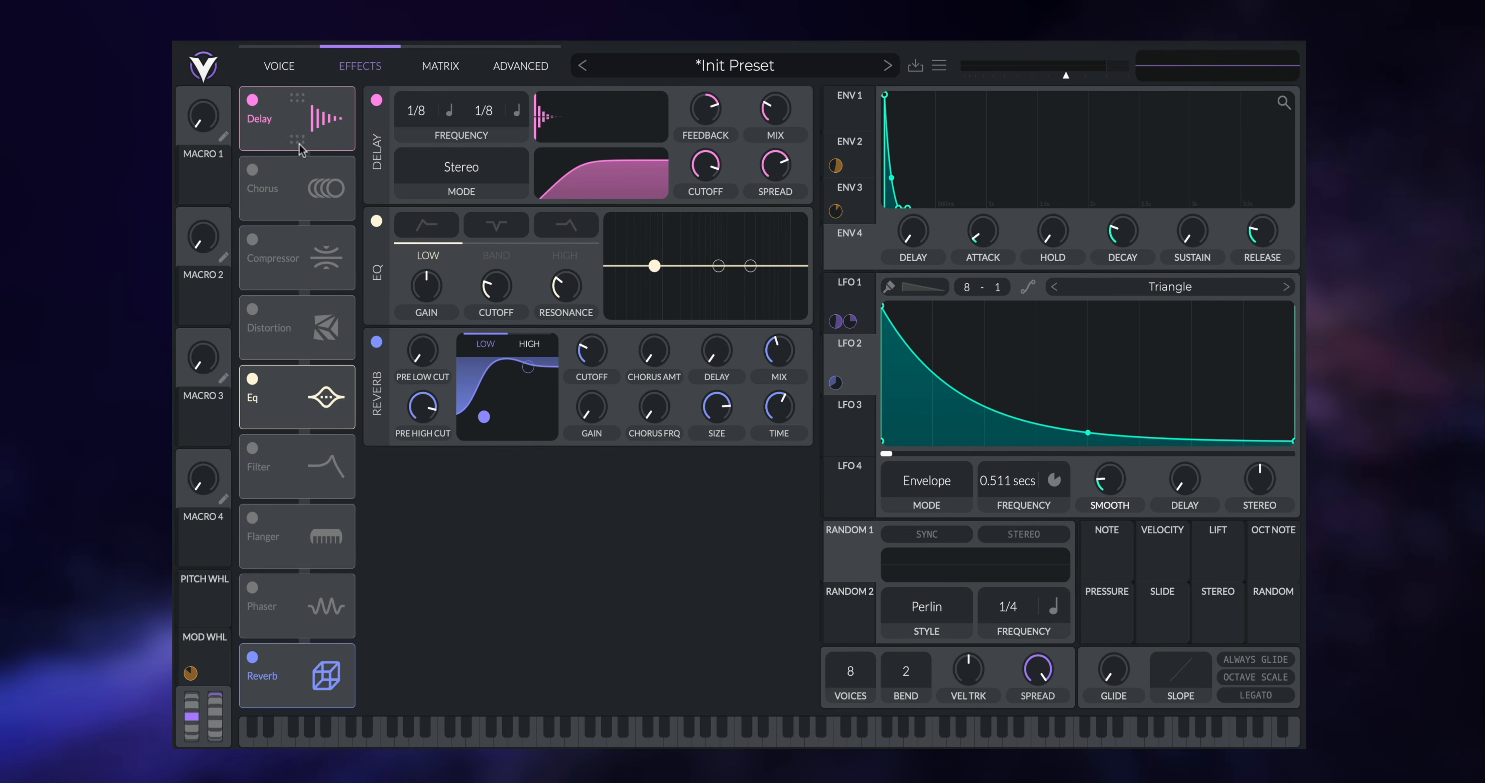
drag(297, 668, 297, 160)
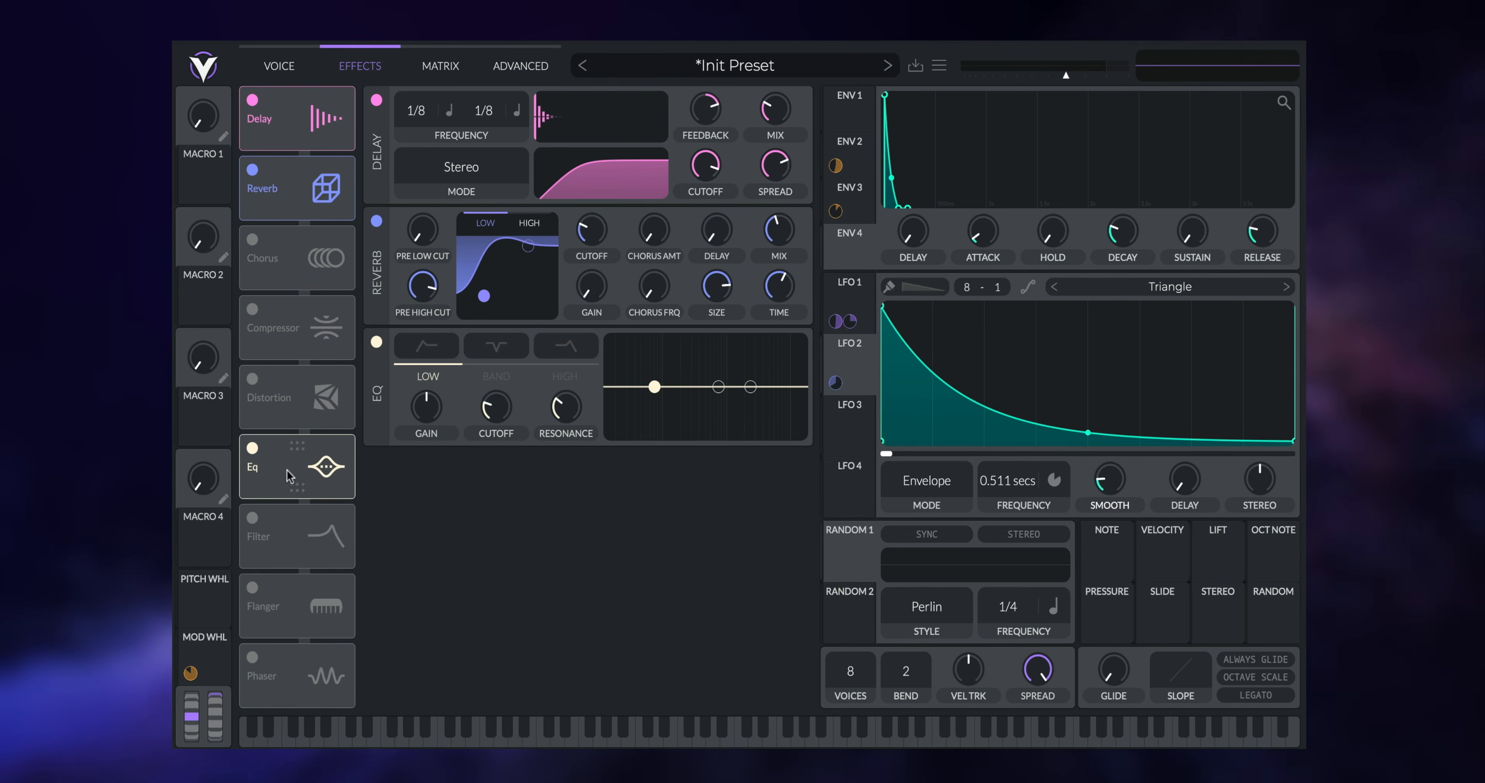
drag(288, 475, 272, 261)
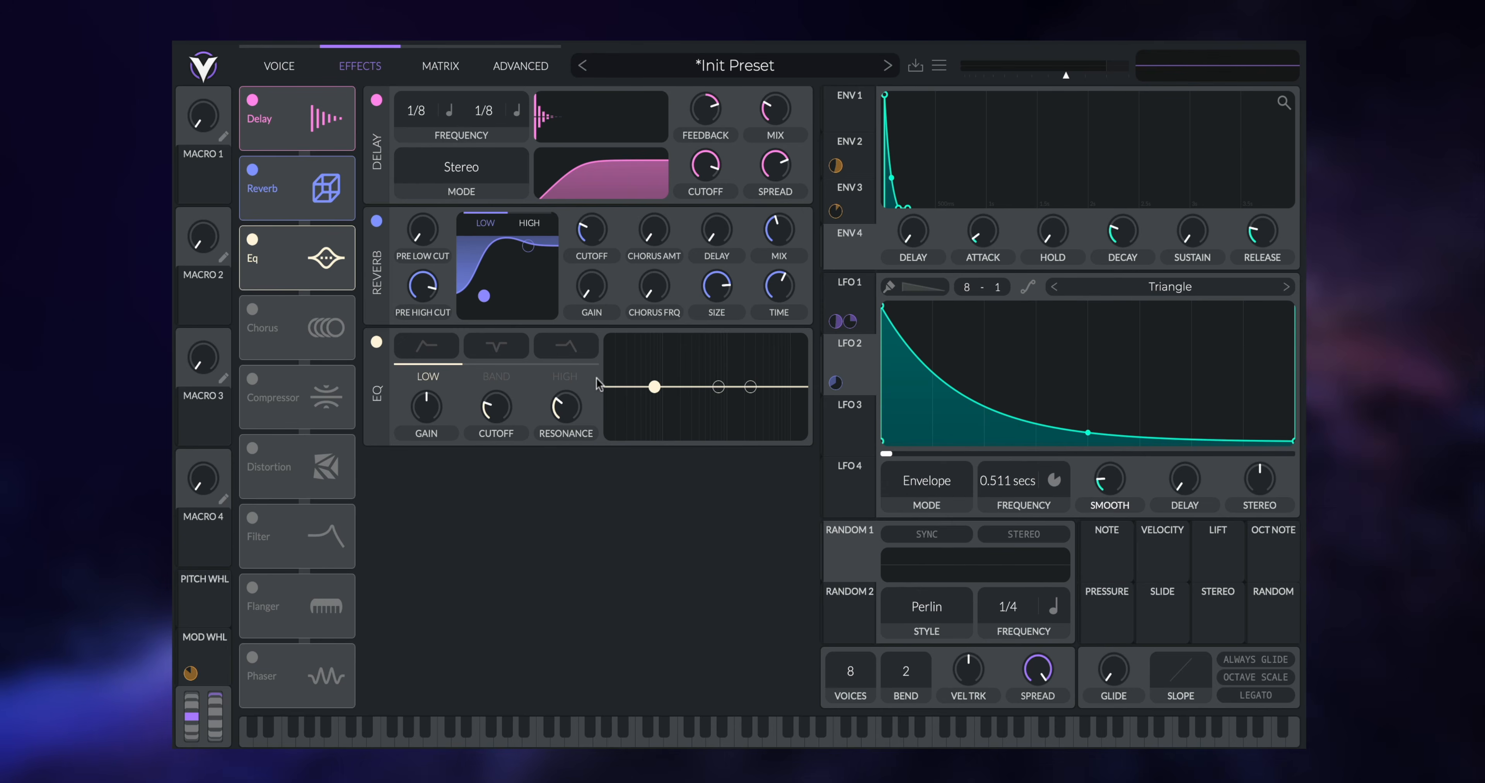
- Shape the EQ with a low cut at a reduced cutoff and a slight high-shelf boost, and place it ahead of Delay
click(431, 346)
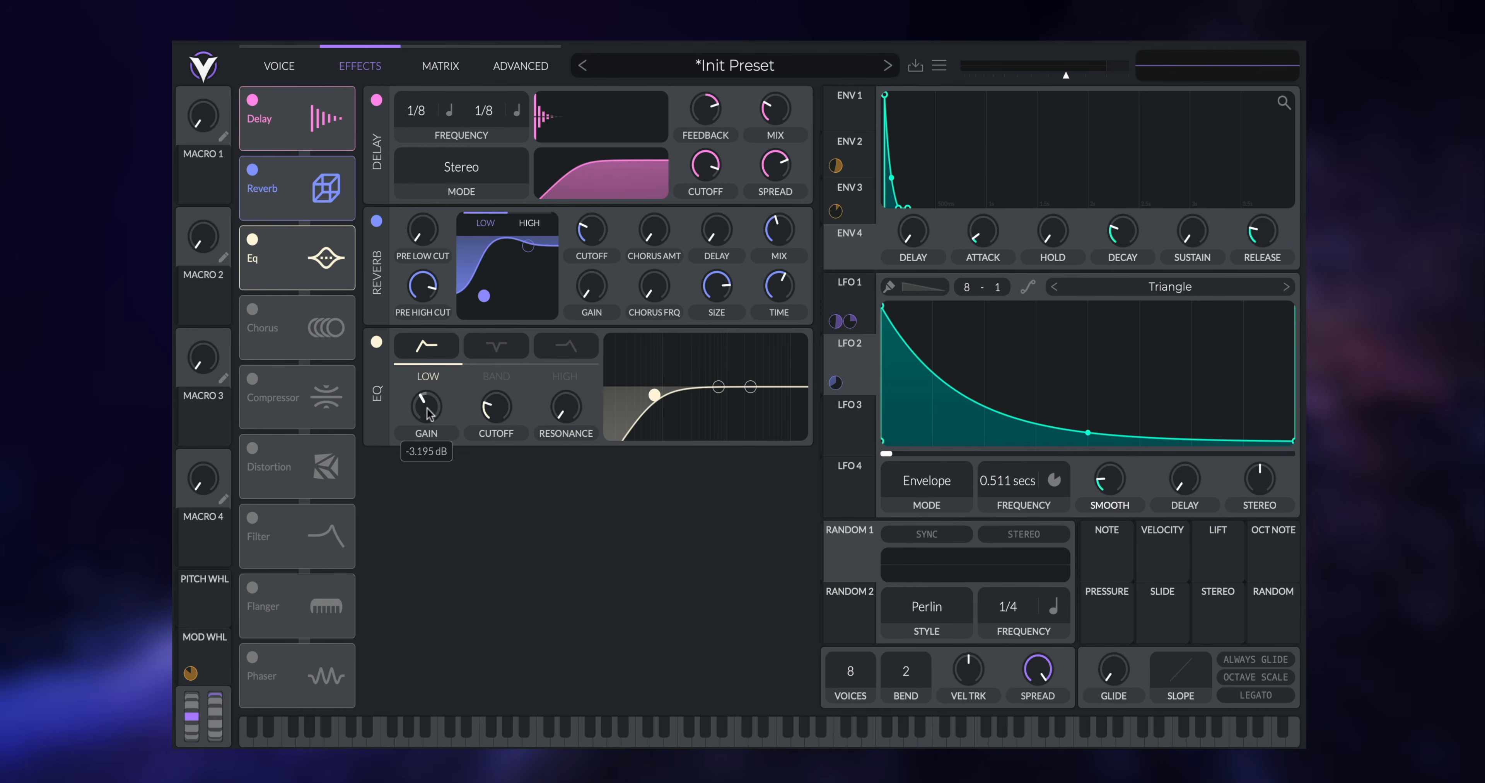
drag(428, 409, 501, 413)
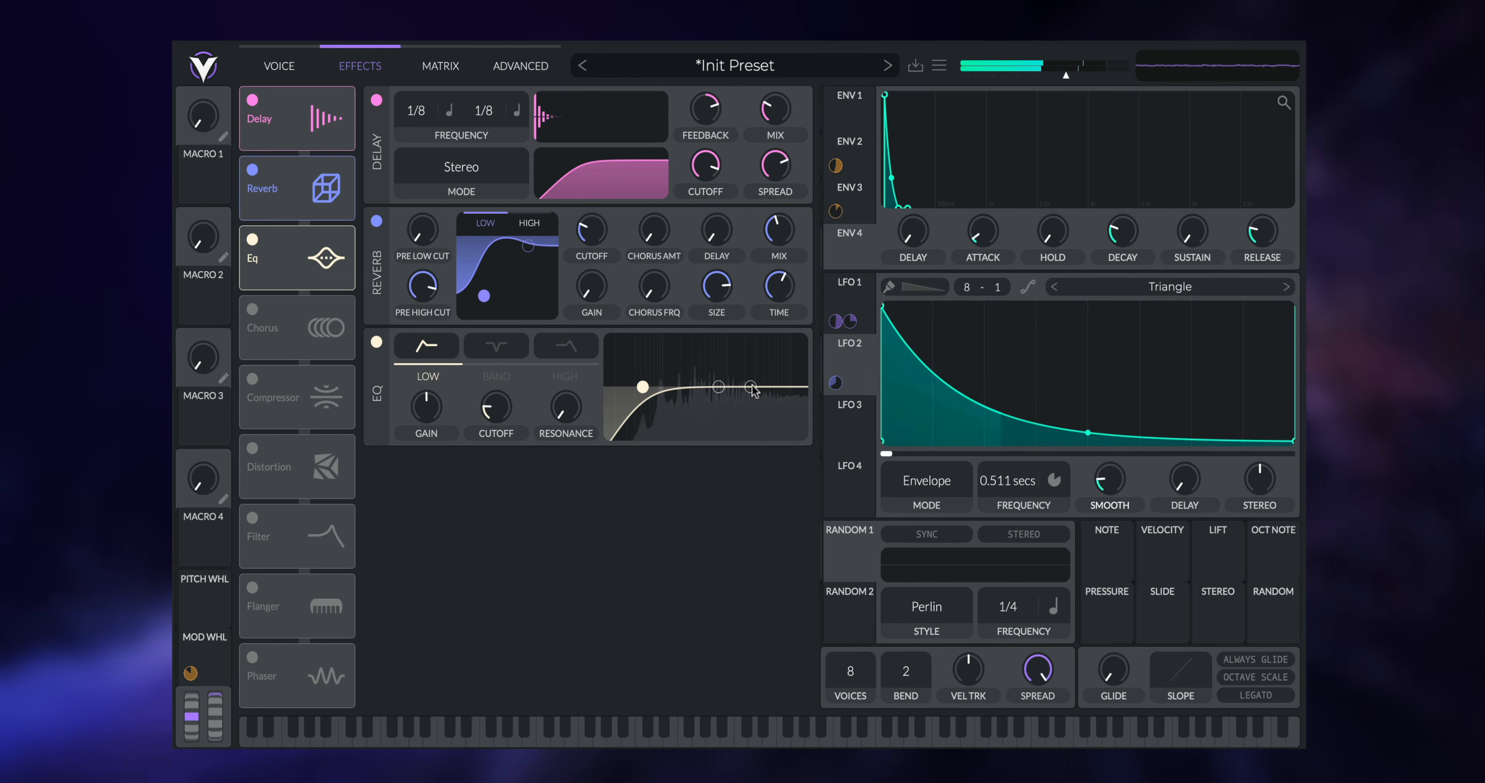
drag(749, 387, 742, 390)
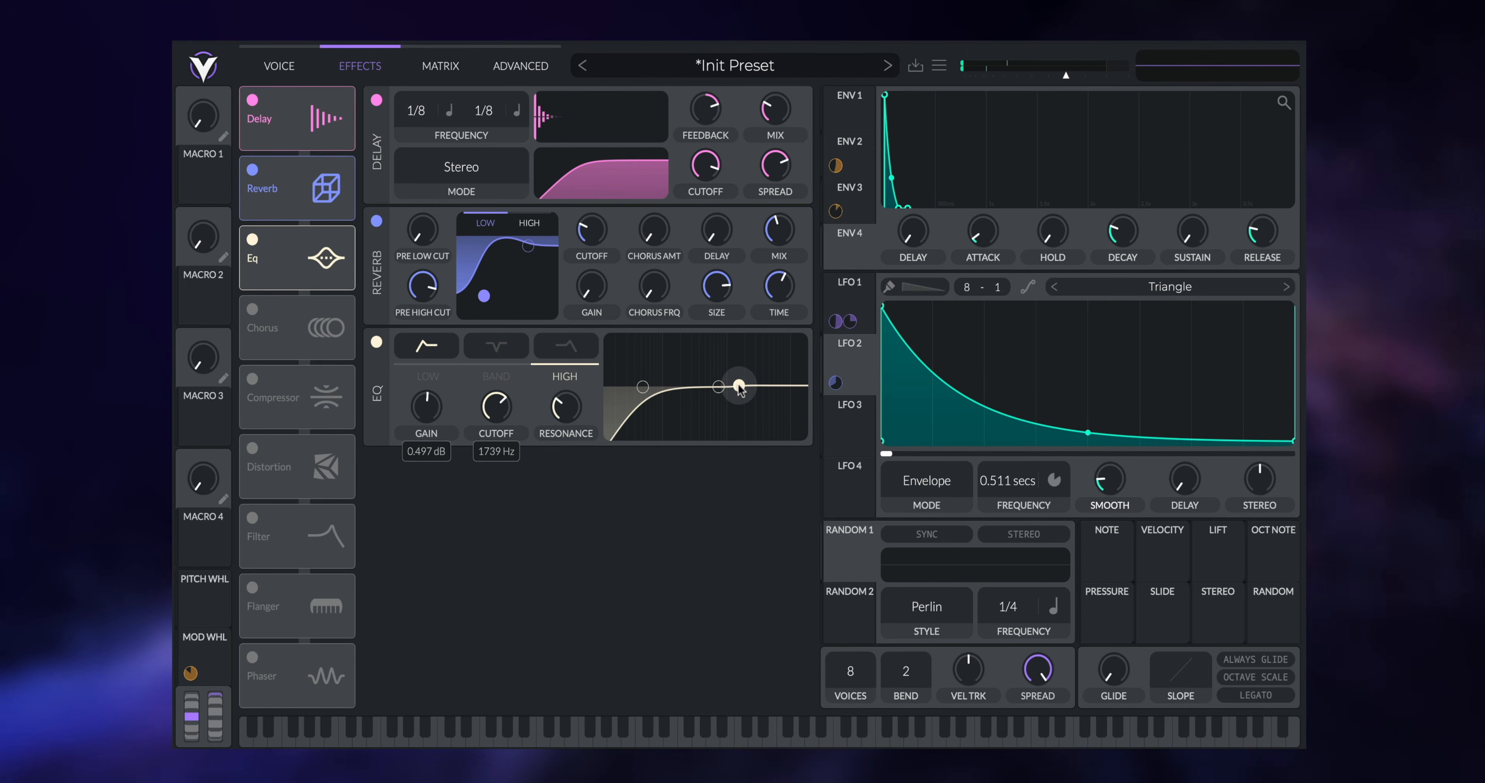
drag(737, 387, 736, 382)
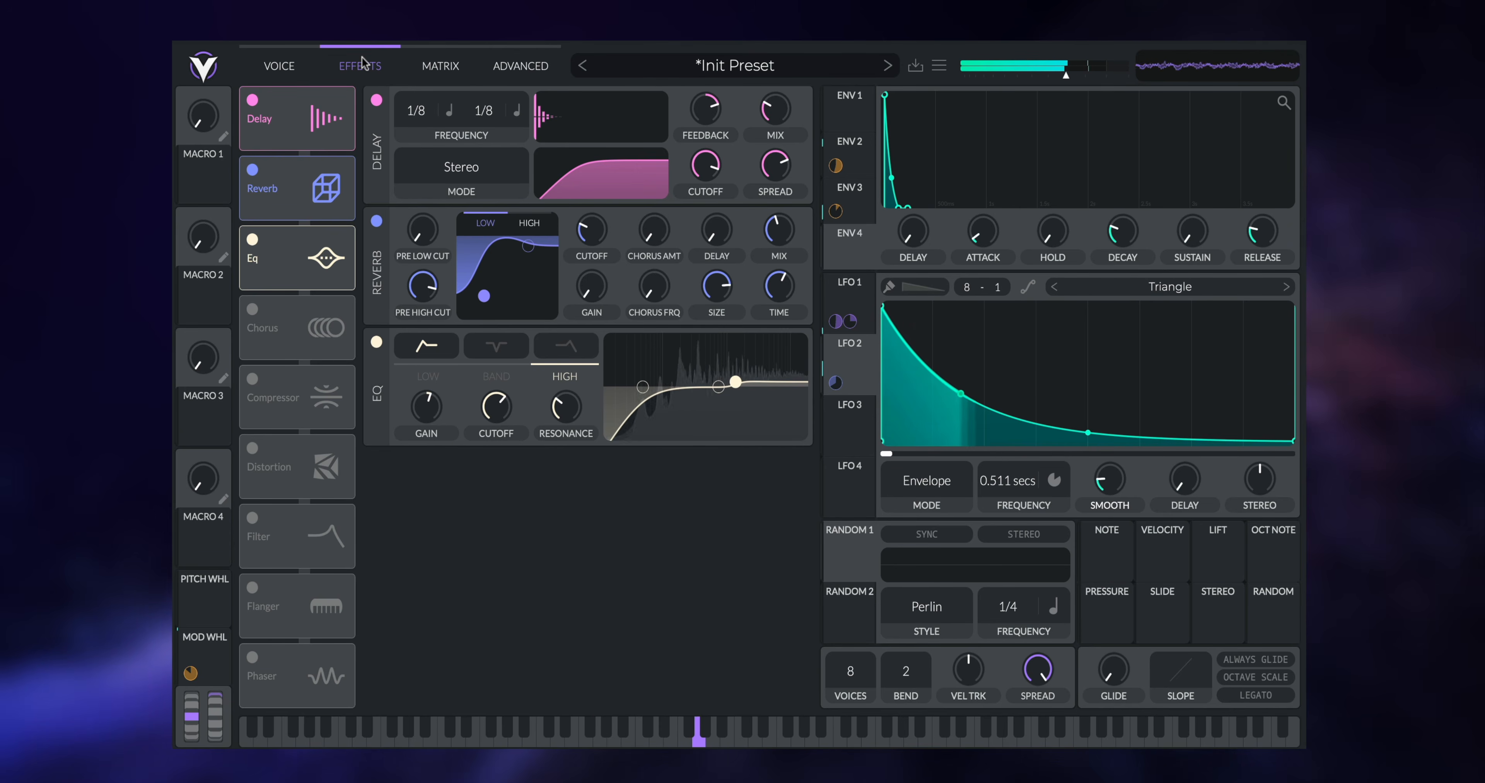
drag(283, 241, 282, 95)
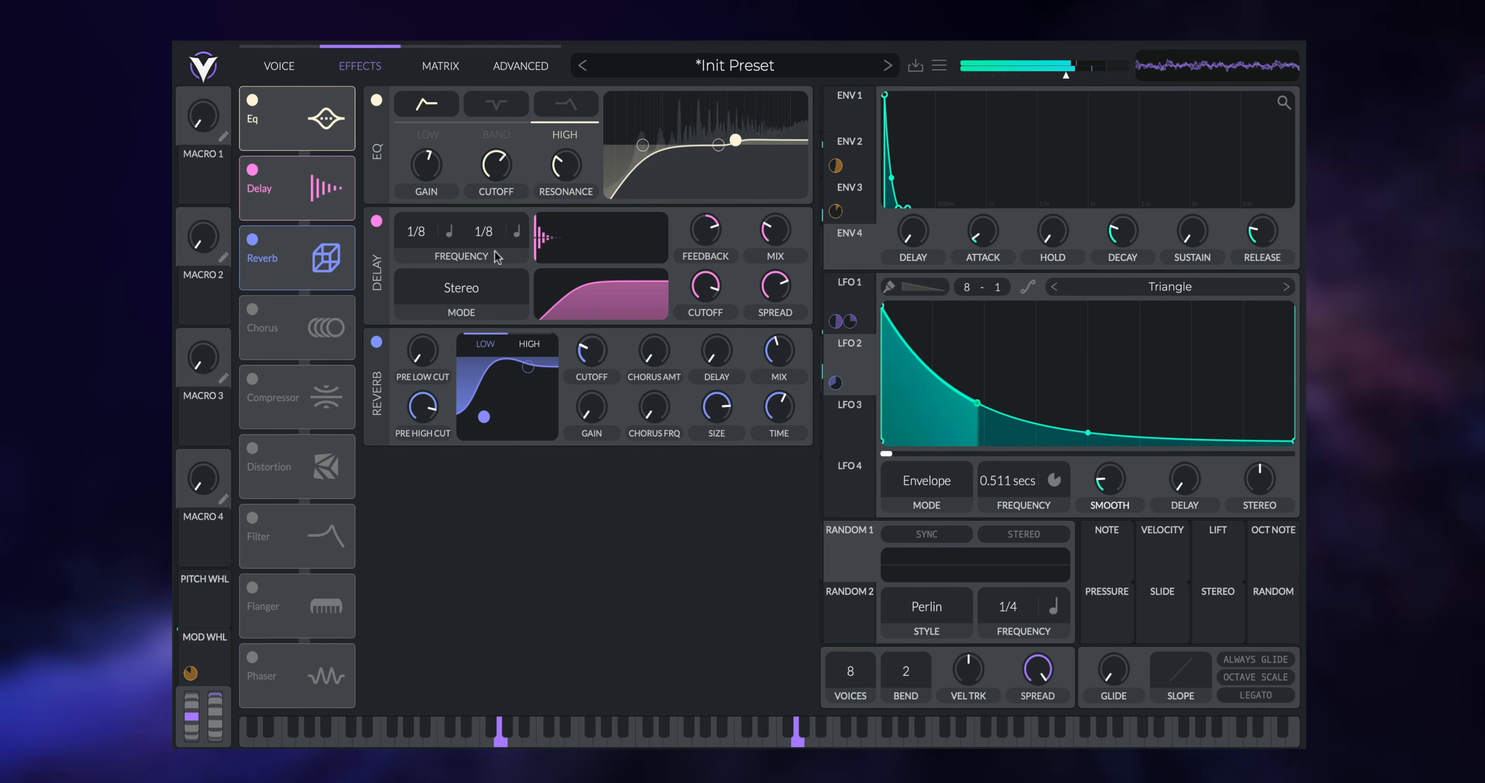
- Lower the White Noise sample's level to 0.120
click(281, 66)
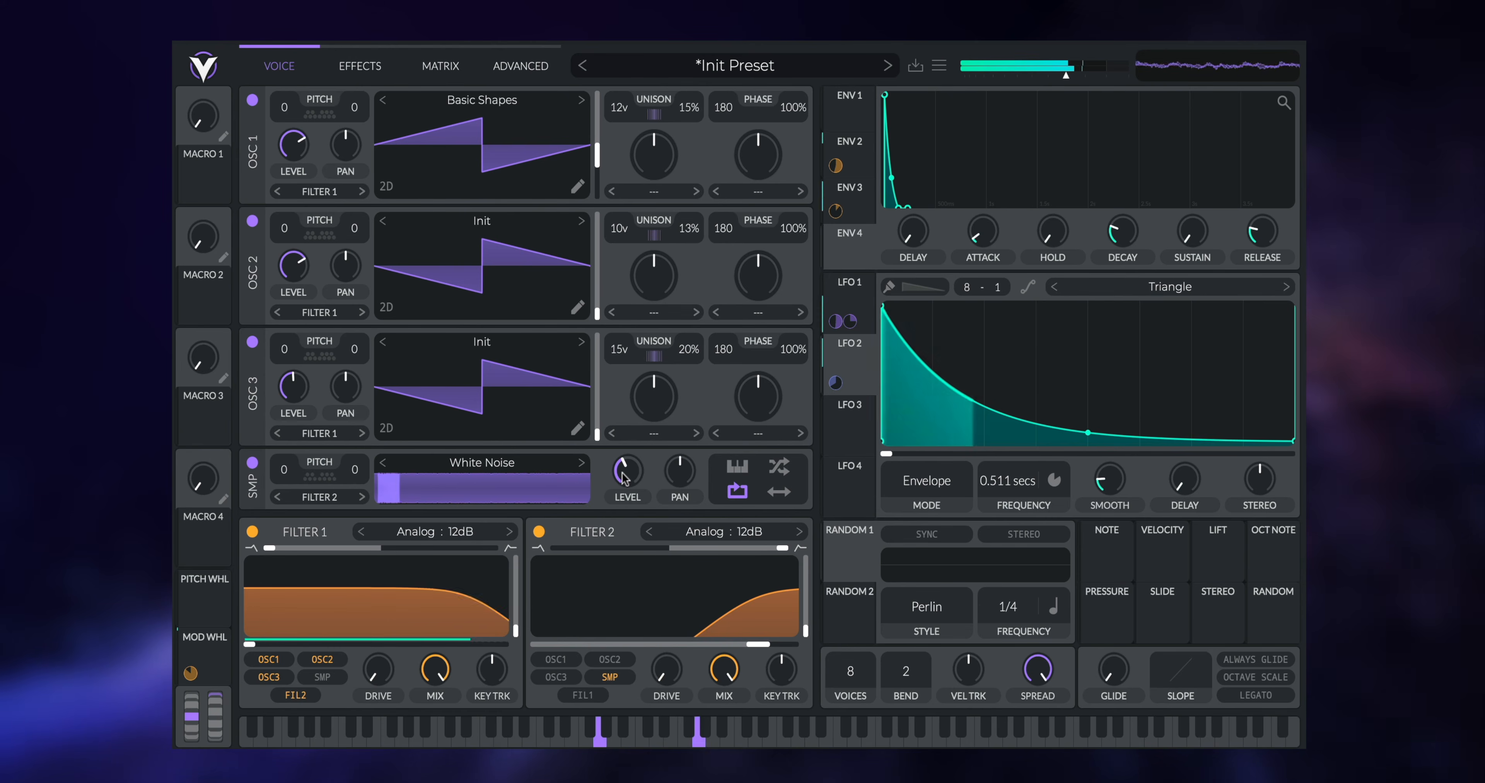
drag(625, 479, 620, 483)
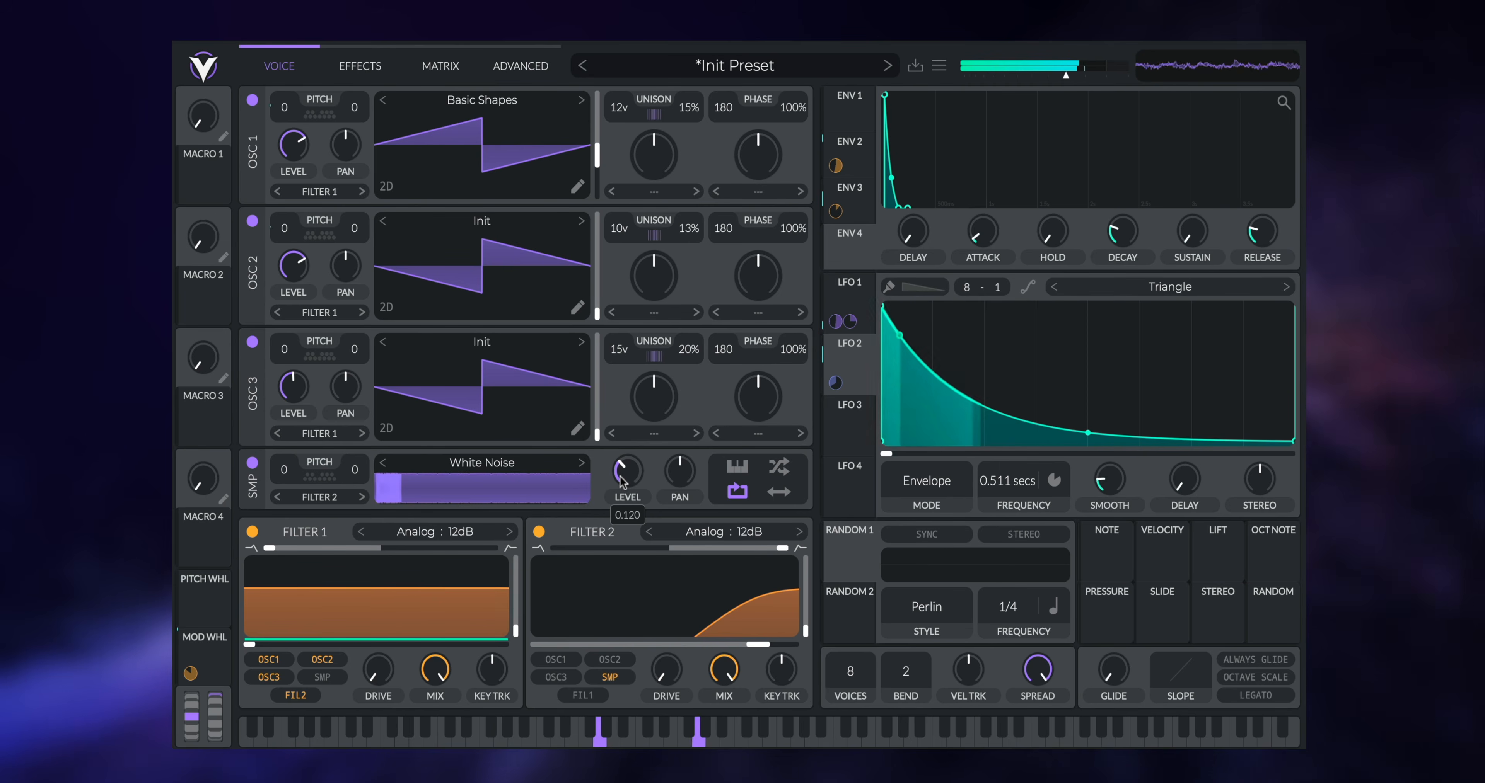